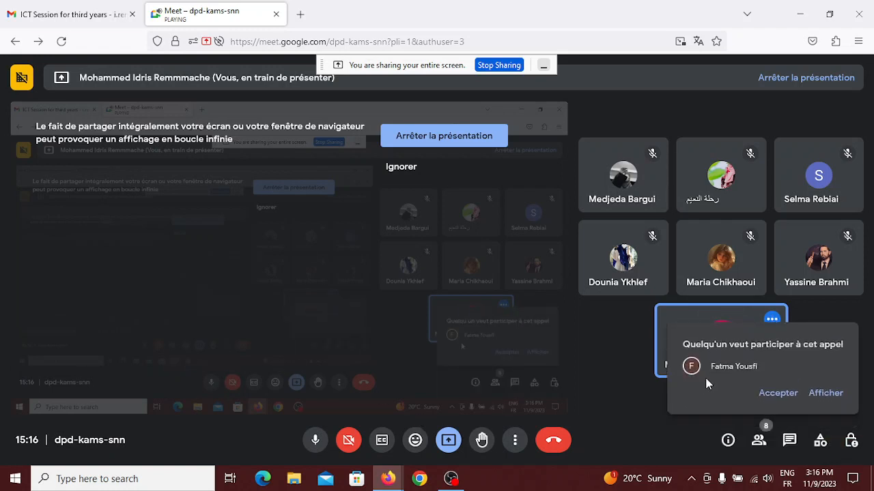
- Admit the two waiting participants to the video call
left_click(777, 394)
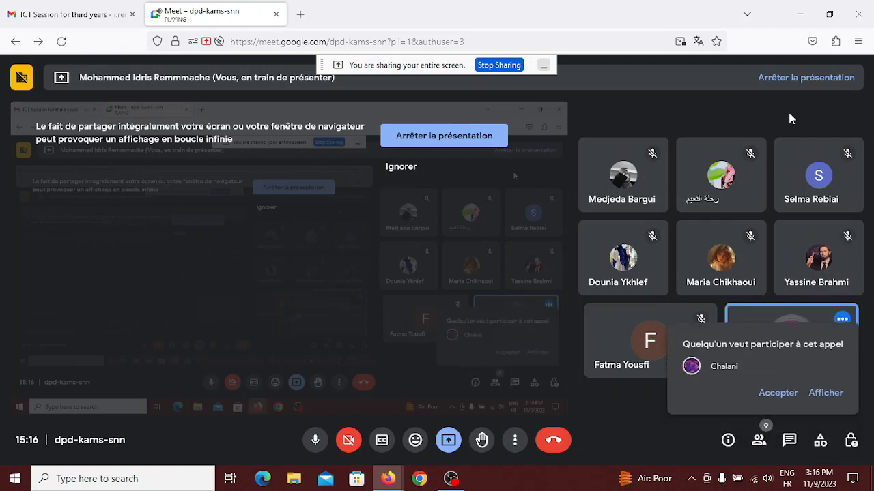
left_click(777, 393)
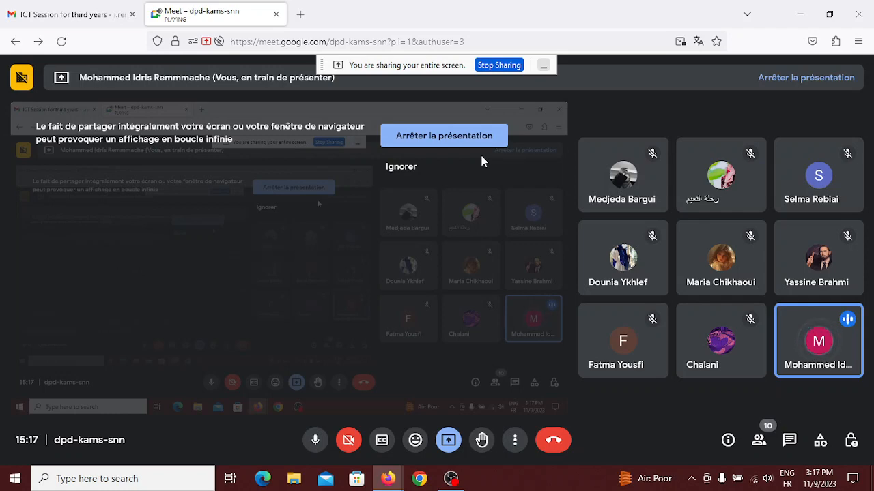
- Find Word through the system search, launch it, and close its start screen
key("super")
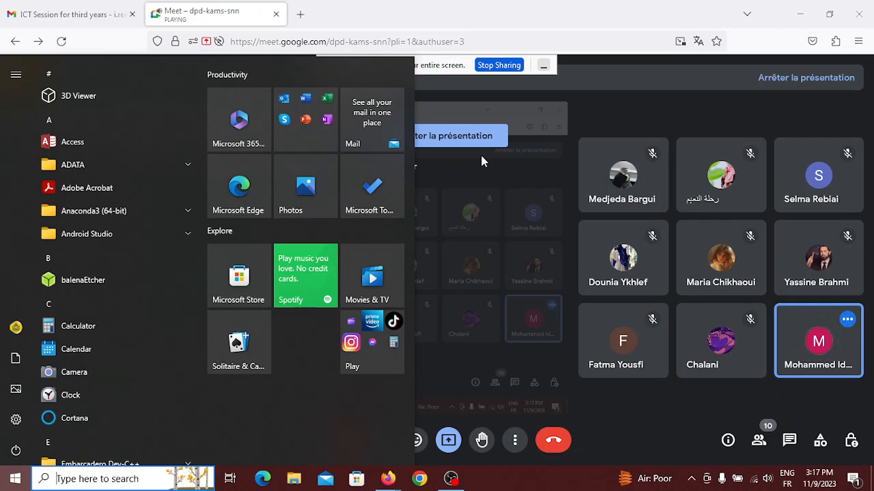
type("word")
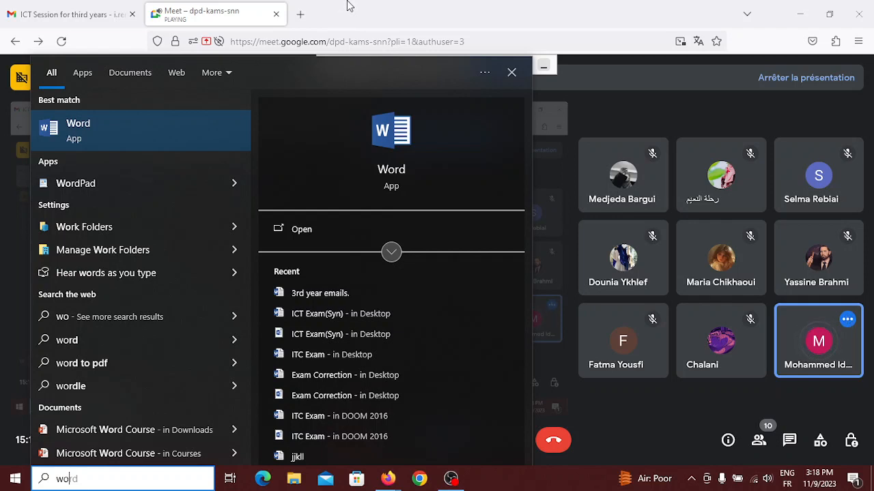
left_click(103, 135)
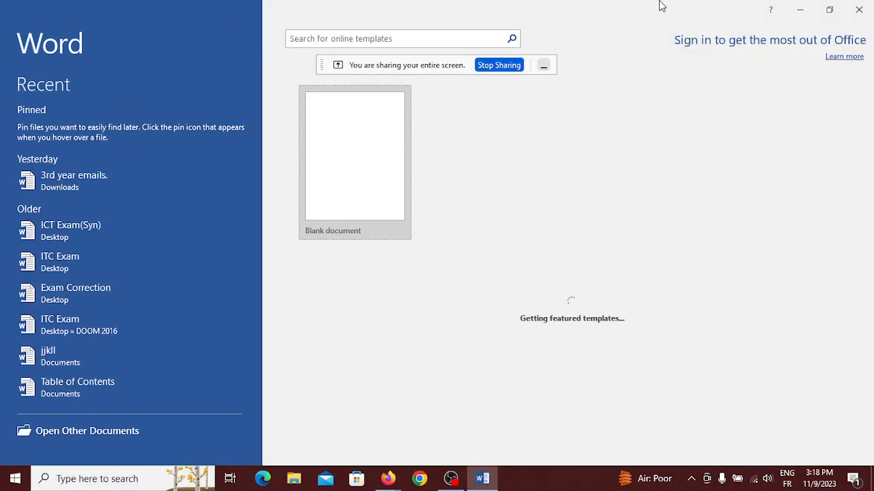
left_click(872, 7)
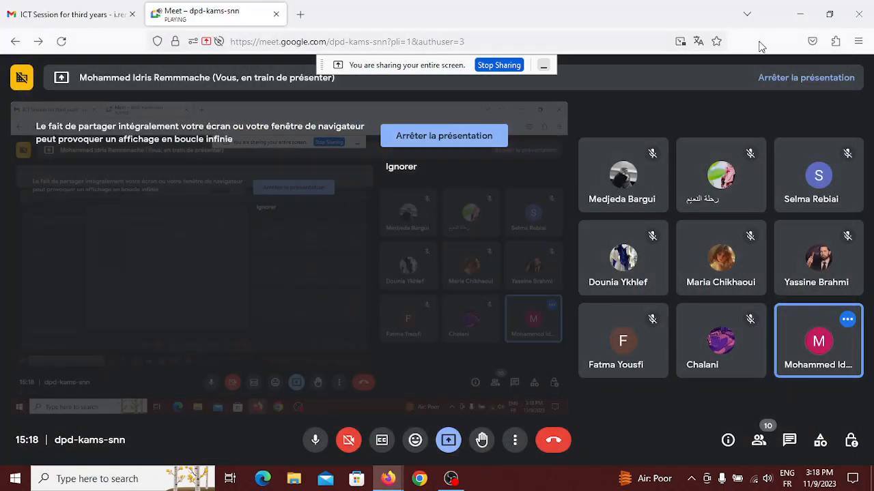
- Minimize the browser, launch Word from its desktop shortcut and look through the available document templates
left_click(804, 17)
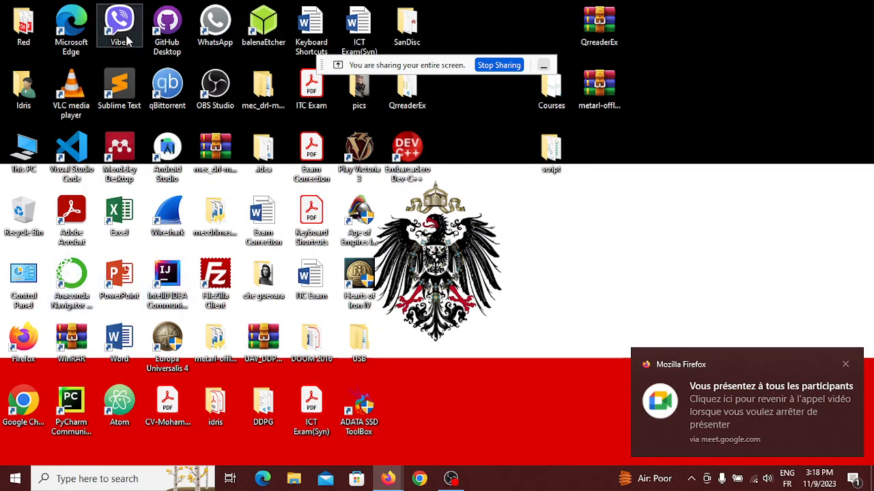
left_click(119, 341)
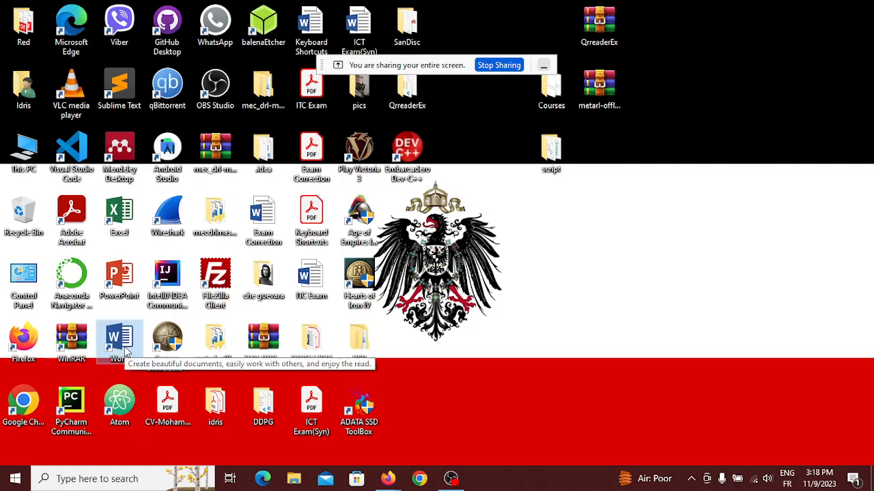
double_click(123, 349)
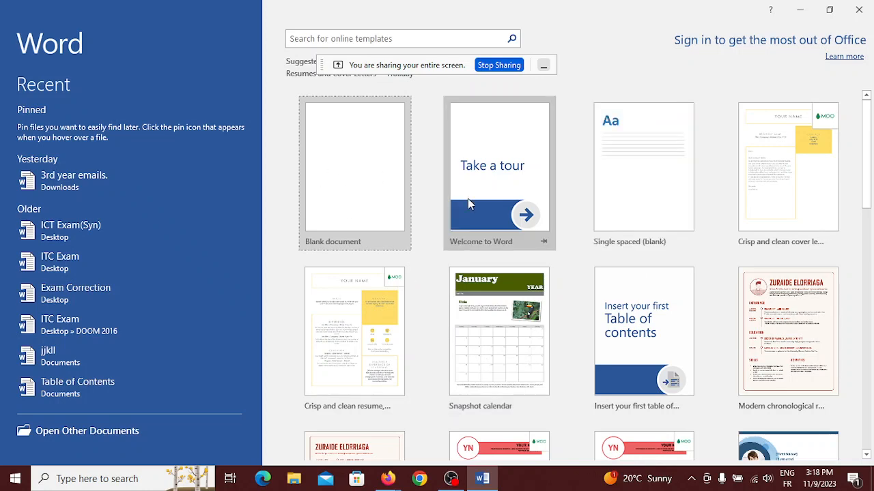
scroll(468, 198, "down", 1)
scroll(467, 202, "down", 10)
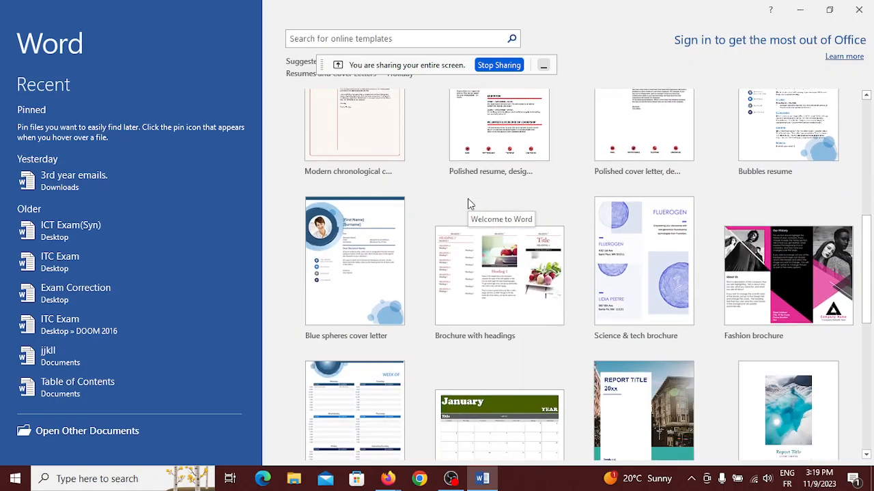
scroll(468, 203, "up", 10)
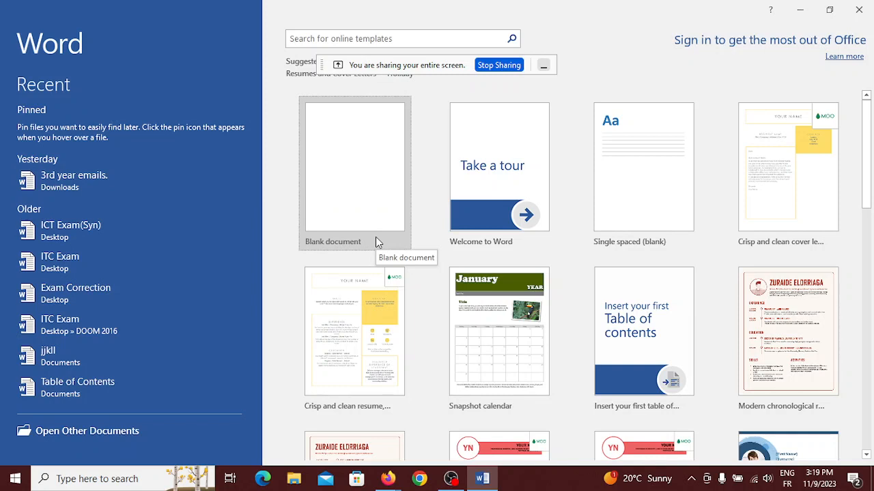
scroll(185, 145, "down", 2)
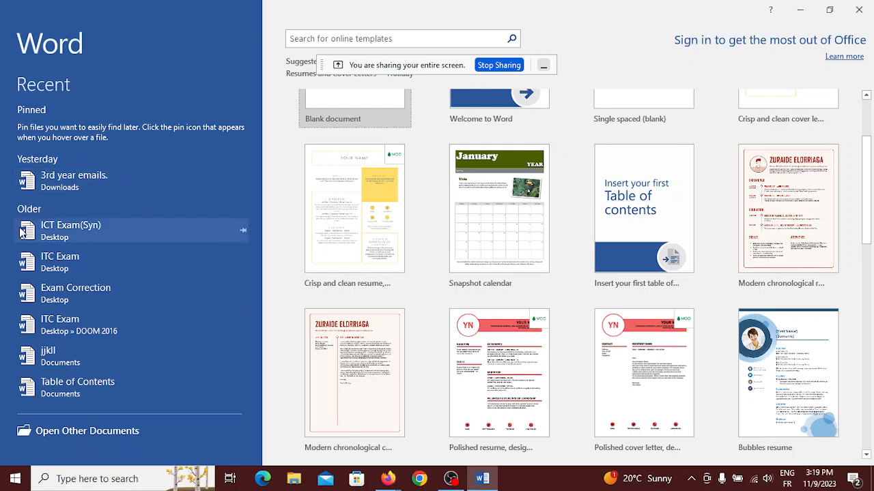
- Show the options for opening other documents and look through the recent documents and recent folders
left_click(80, 435)
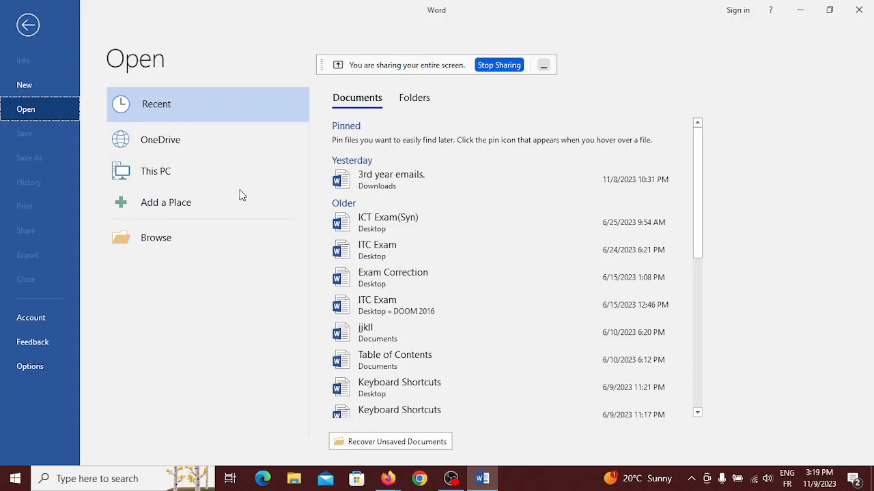
scroll(567, 369, "down", 5)
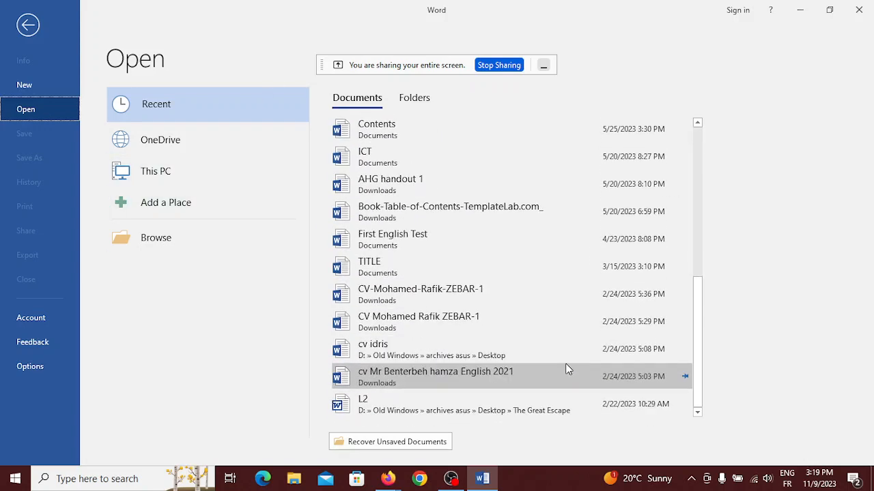
scroll(565, 369, "up", 5)
scroll(565, 369, "down", 5)
scroll(565, 369, "up", 5)
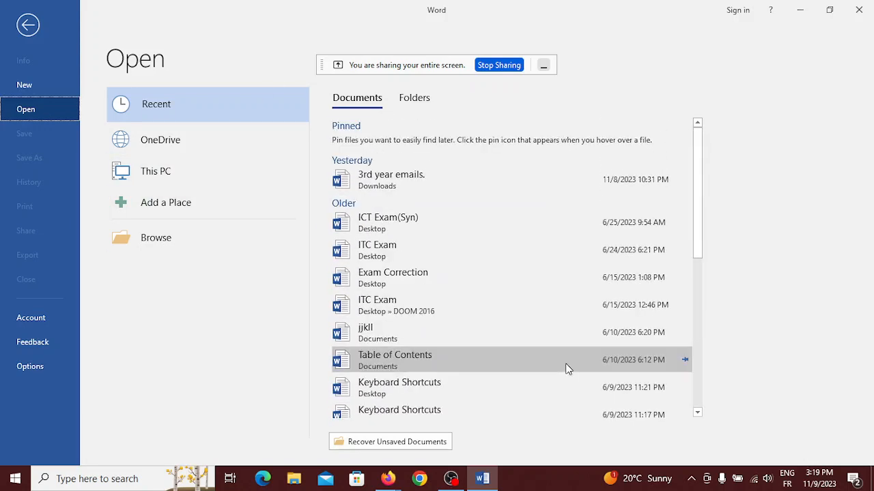
left_click(412, 97)
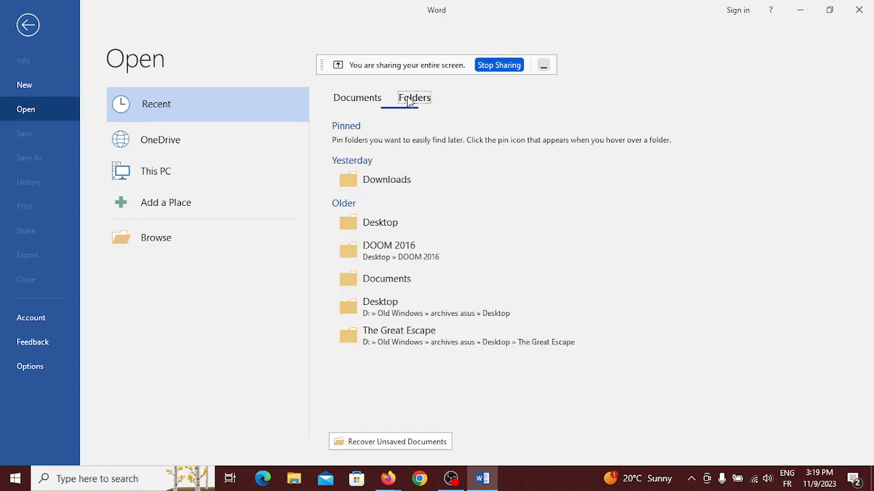
left_click(351, 103)
left_click(421, 101)
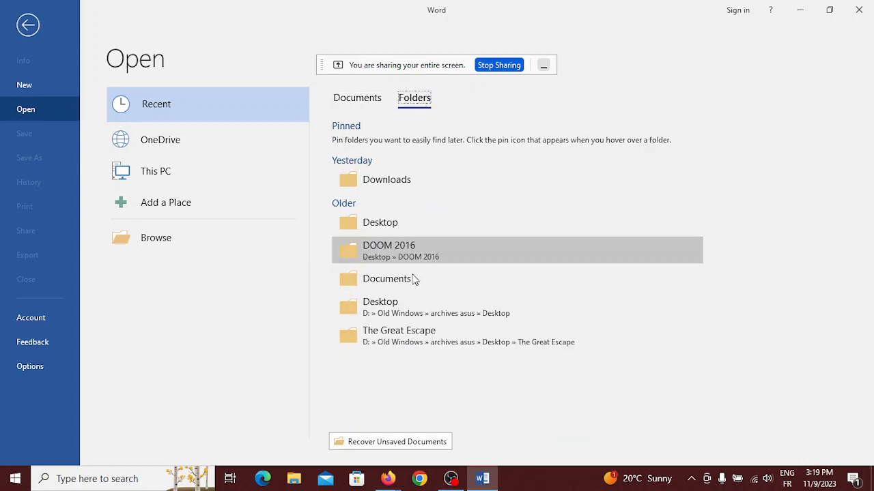
left_click(358, 102)
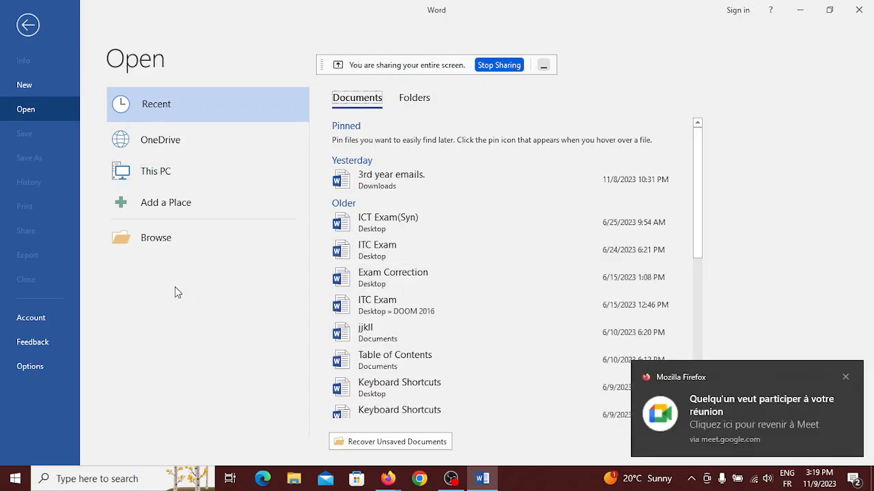
- Browse for a document and look inside the word folder on the New Volume (D:) drive
left_click(154, 244)
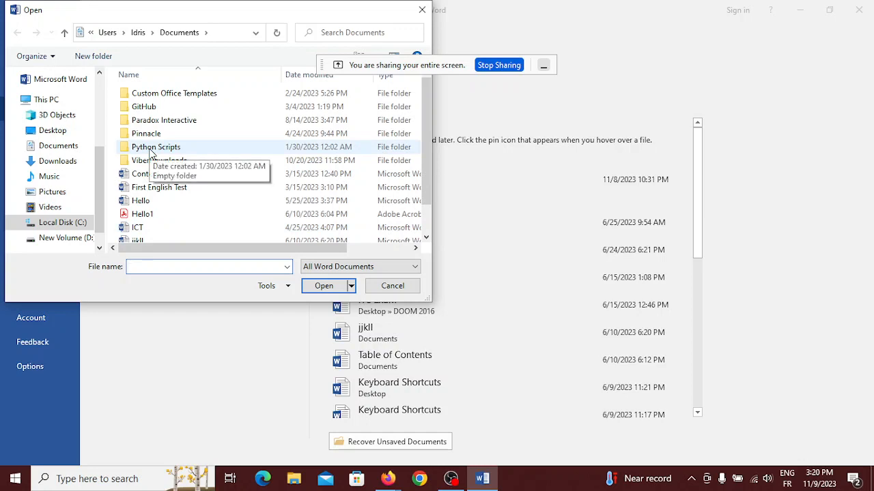
left_click(545, 66)
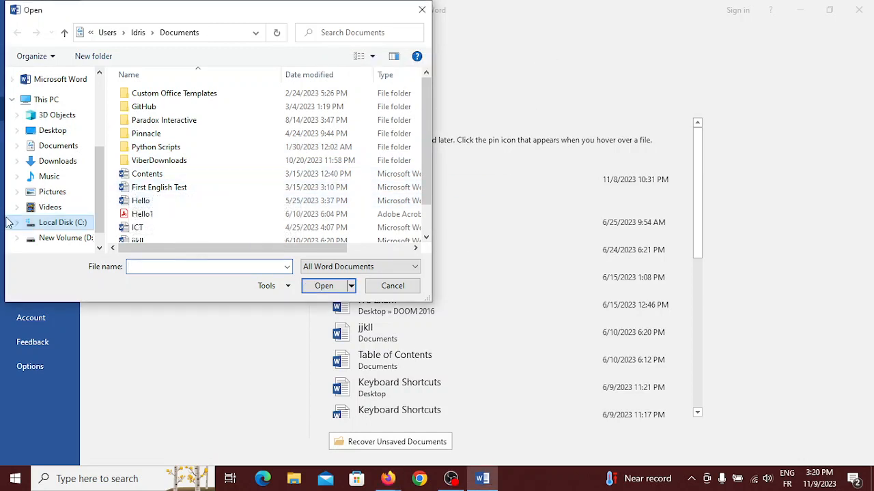
left_click(61, 238)
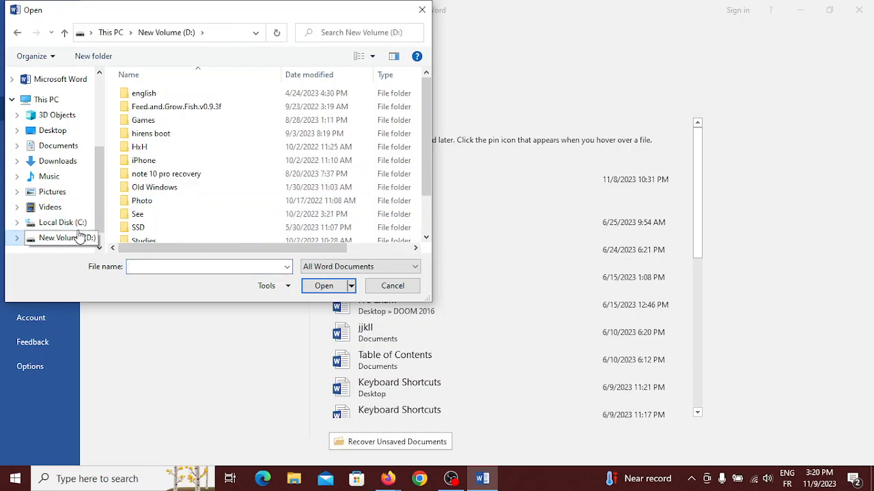
scroll(249, 164, "down", 1)
scroll(249, 163, "up", 1)
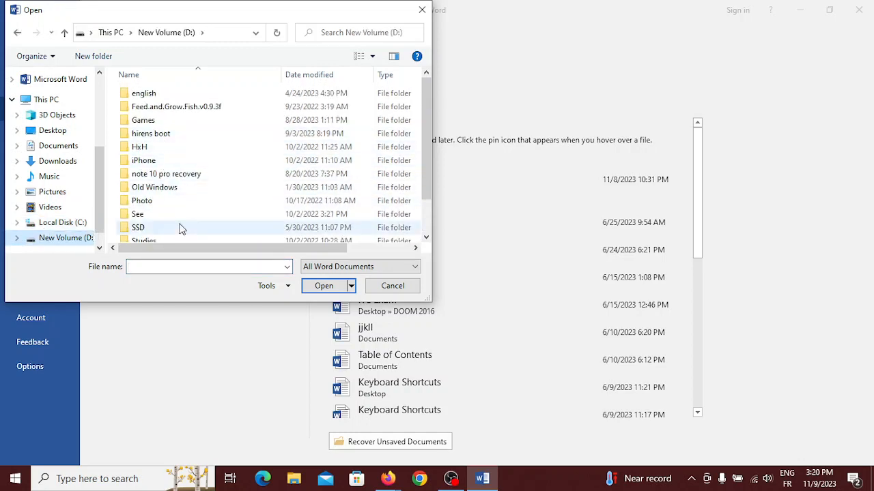
scroll(180, 229, "down", 1)
double_click(155, 222)
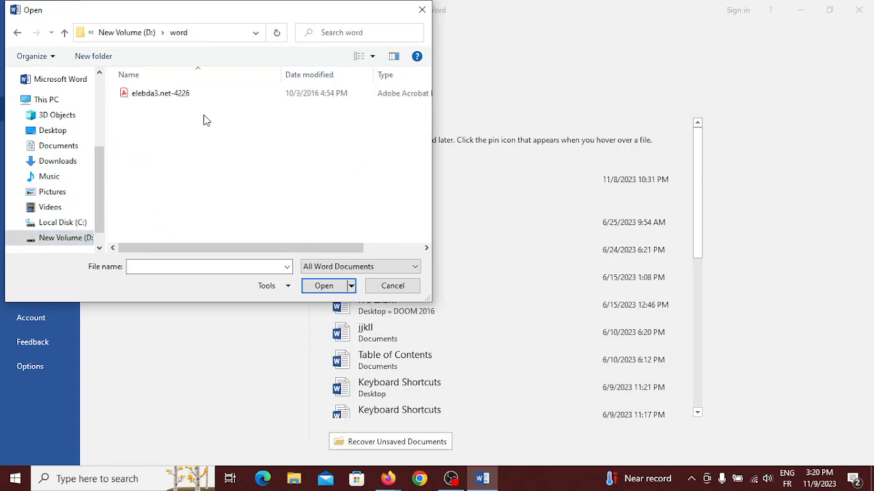
- Open the Contents document from the Documents folder, look through its page and close it
left_click(50, 147)
scroll(259, 182, "down", 1)
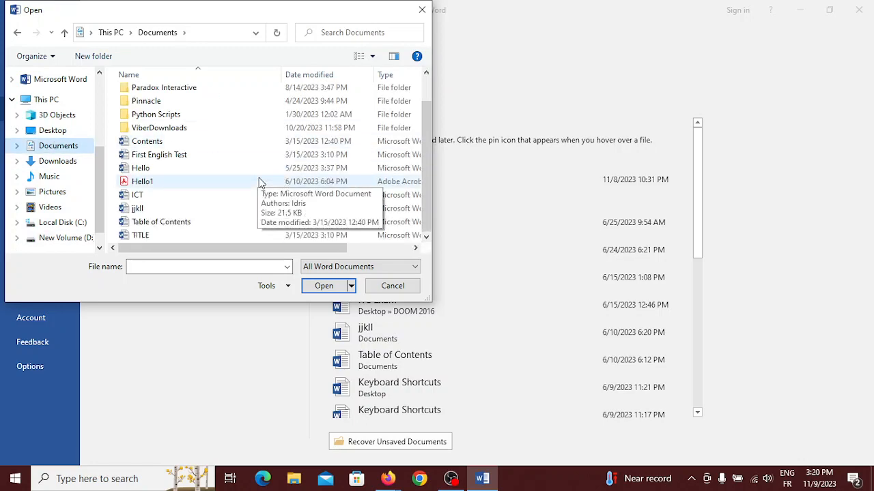
double_click(177, 145)
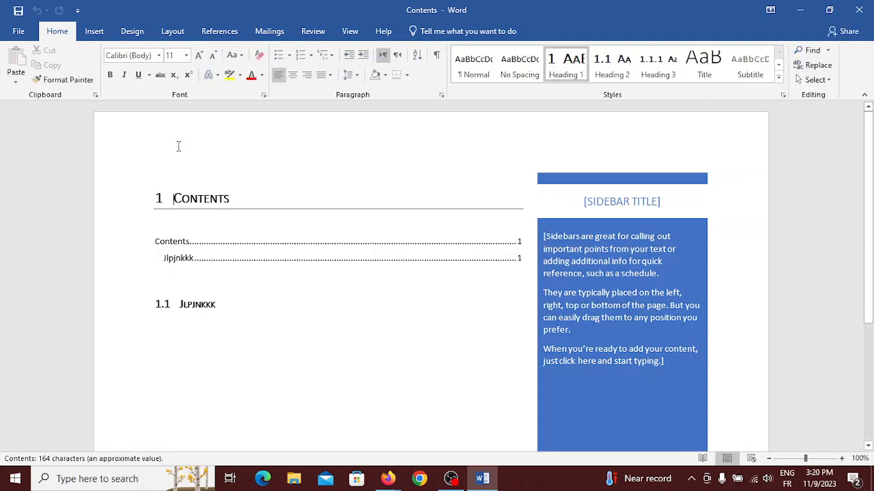
scroll(404, 352, "down", 3)
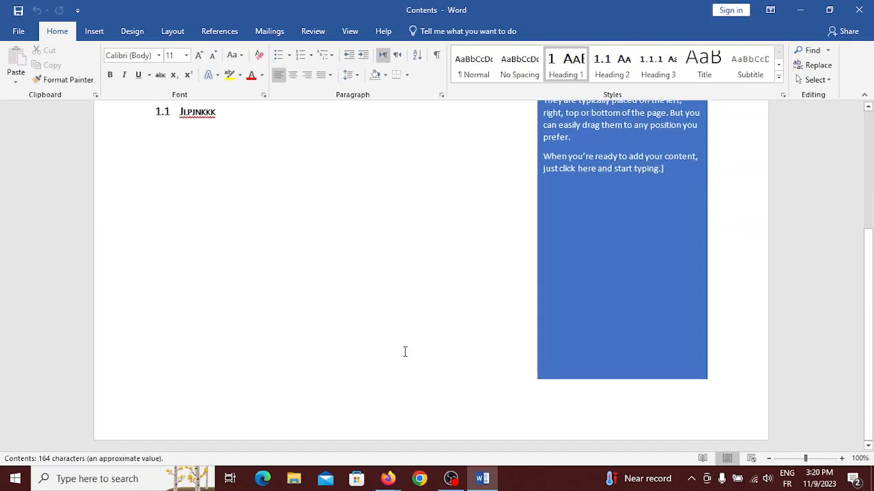
scroll(404, 352, "up", 3)
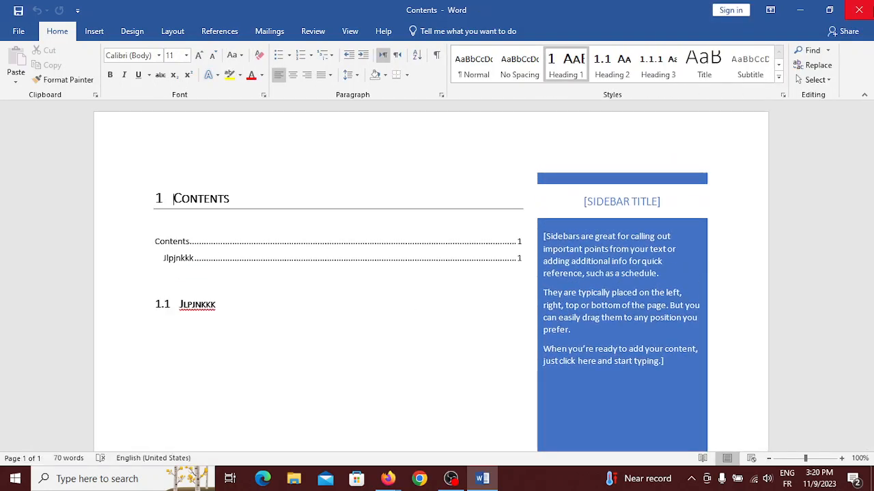
left_click(858, 9)
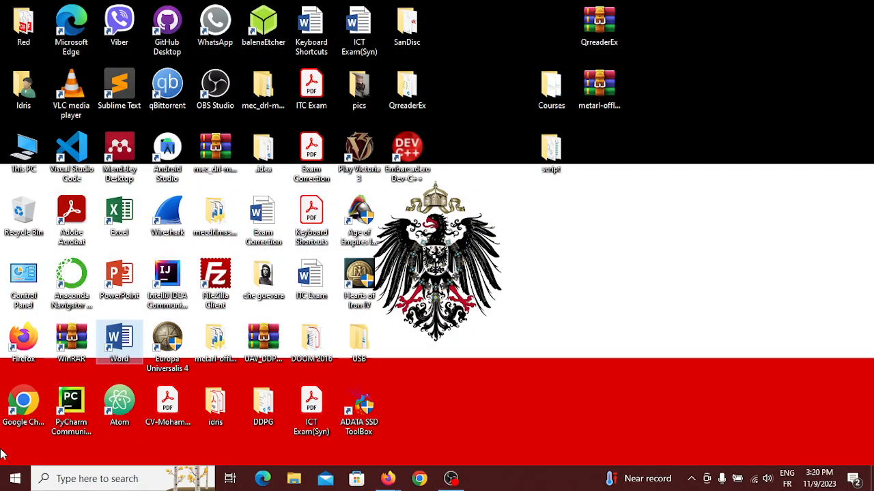
- Launch Word again through the system search and create a blank document
left_click(4, 488)
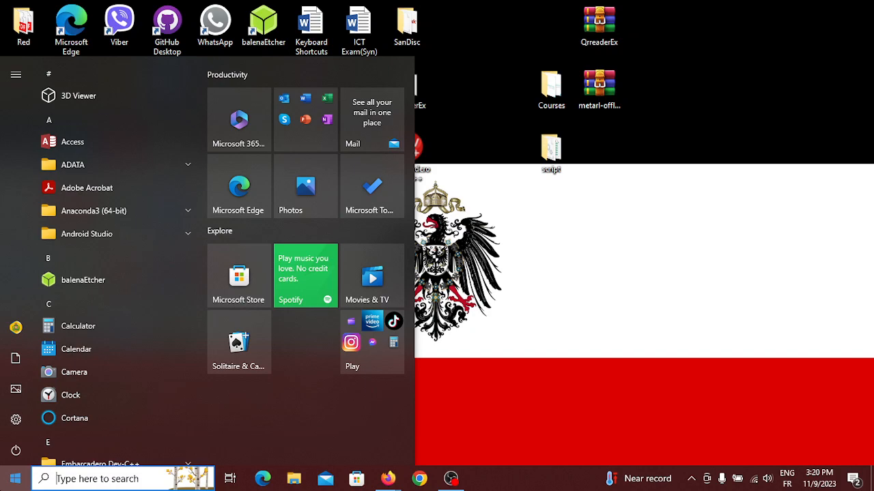
type("wor")
key("Return")
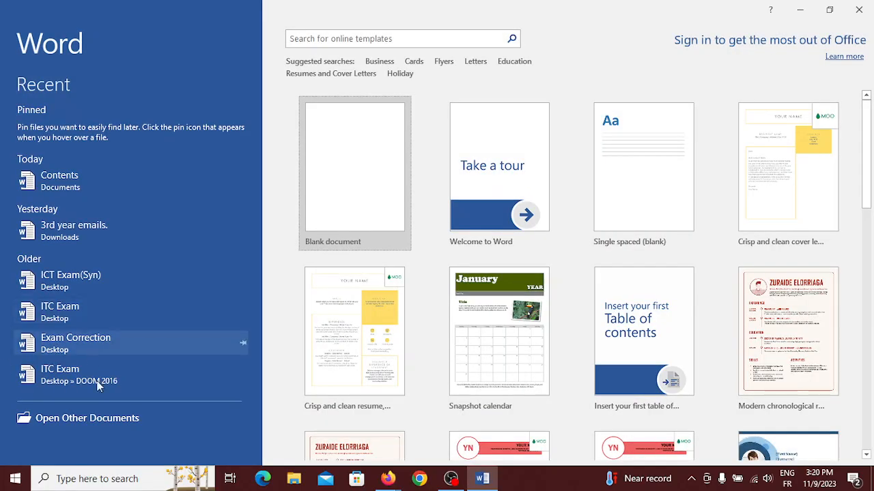
left_click(348, 186)
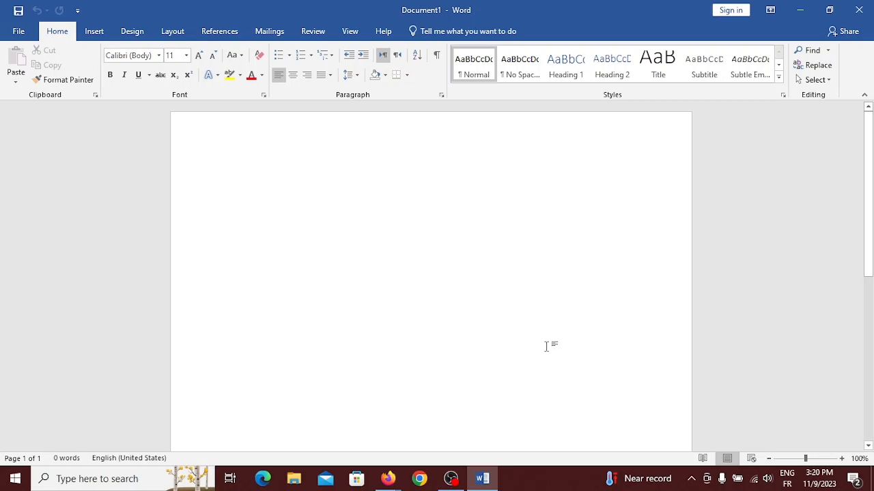
scroll(546, 346, "down", 1)
scroll(546, 346, "down", 3)
scroll(546, 346, "up", 5)
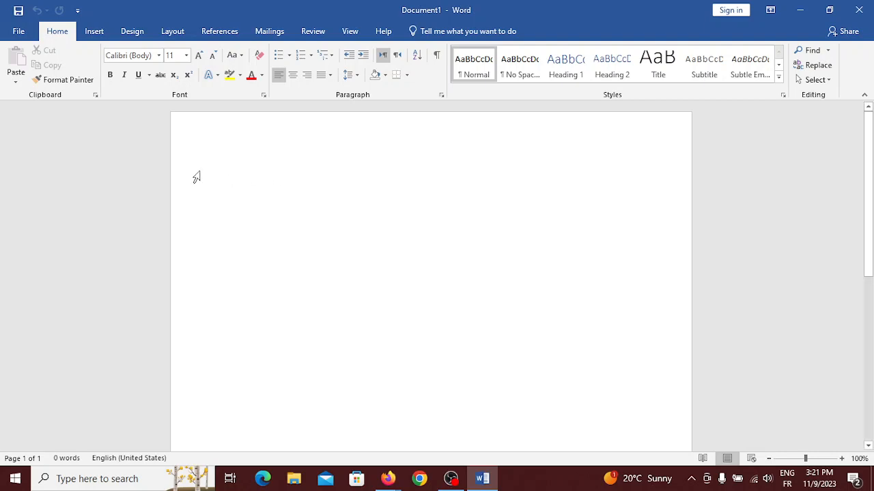
- Enter "Good afternoon" on the first line of the blank document and erase it back to the letter G
type("k")
key("BackSpace")
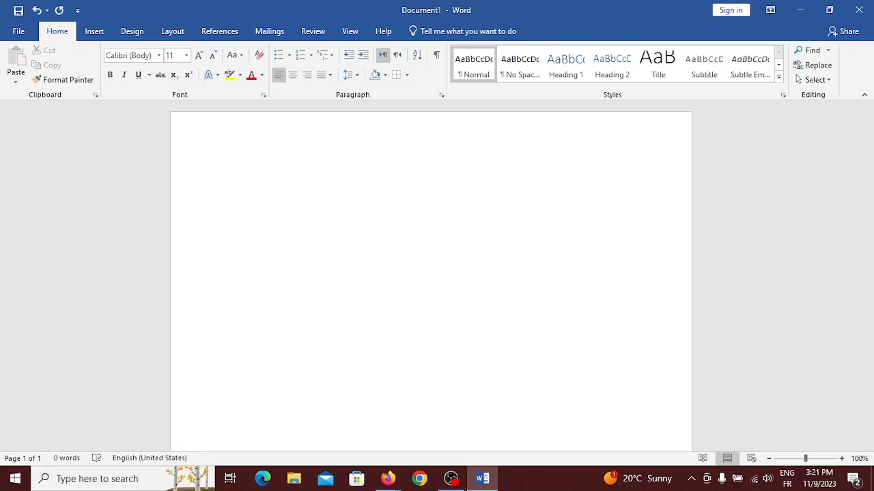
type("Go")
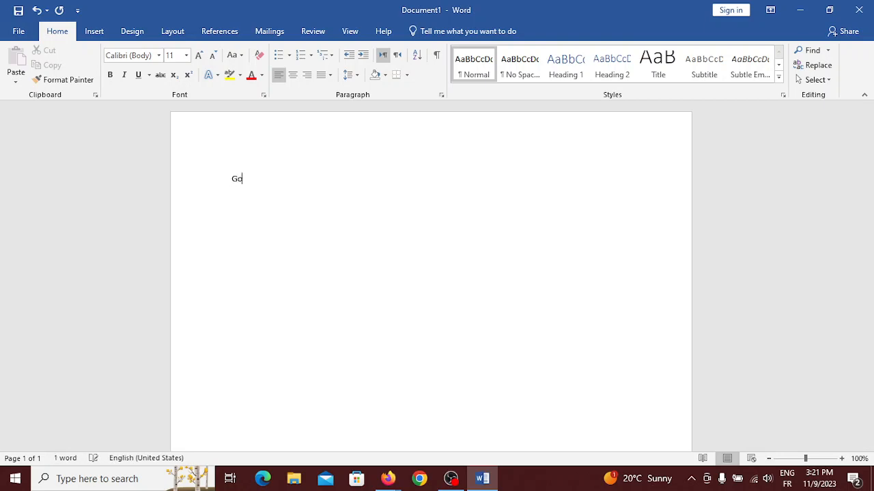
type("od a")
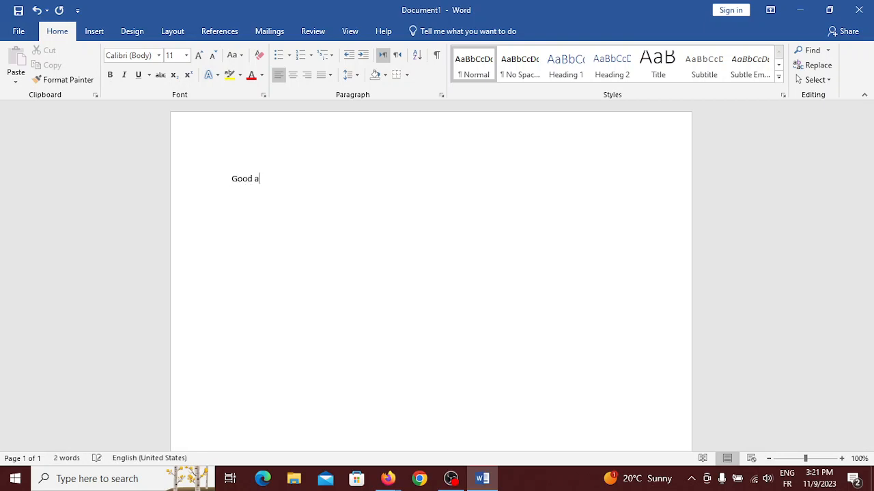
type("fternoon")
key("BackSpace")
key("BackSpace")
type("n")
key("BackSpace")
key("BackSpace")
key("BackSpace")
key("BackSpace")
key("BackSpace")
key("BackSpace")
key("BackSpace")
key("BackSpace")
key("BackSpace")
key("BackSpace")
key("BackSpace")
key("BackSpace")
key("BackSpace")
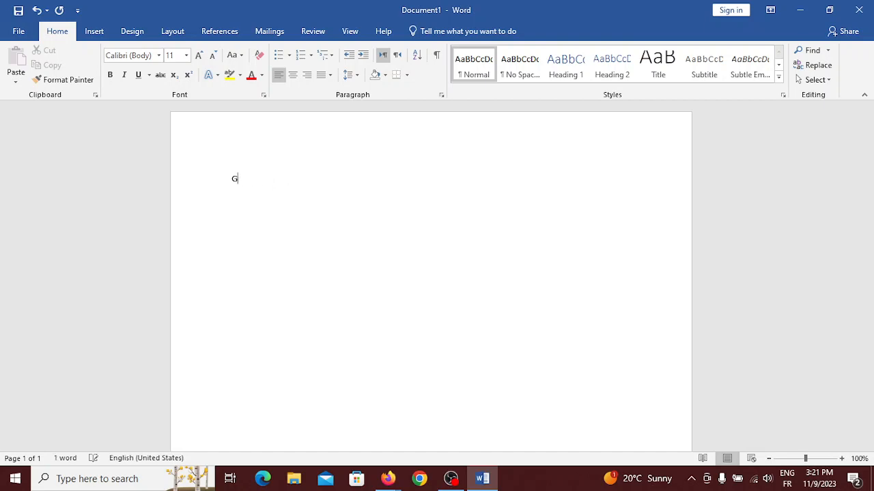
- Complete the line with the deliberately misspelled greeting "Gud afternoon" and start a new line
type("ud after")
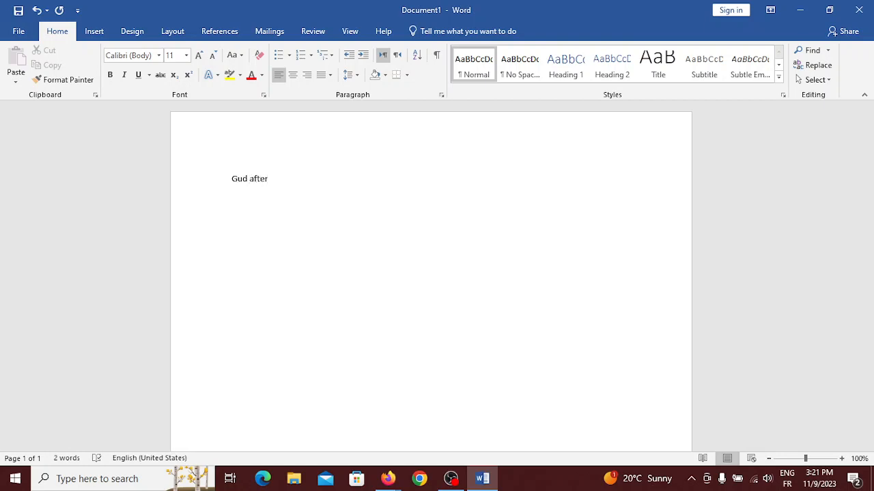
type("noon")
key("Return")
- Correct the misspelled word "Gud" to the spelling suggestion "Good" and place the cursor at the end of the greeting
left_click(241, 183)
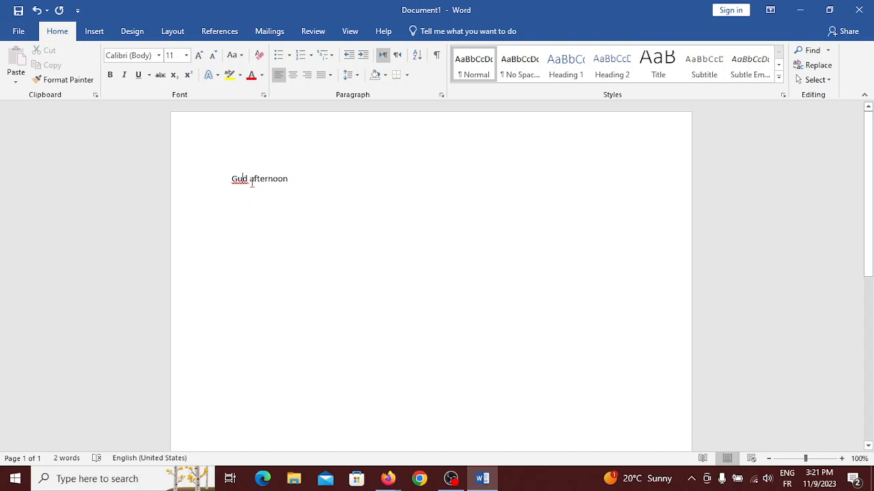
right_click(241, 183)
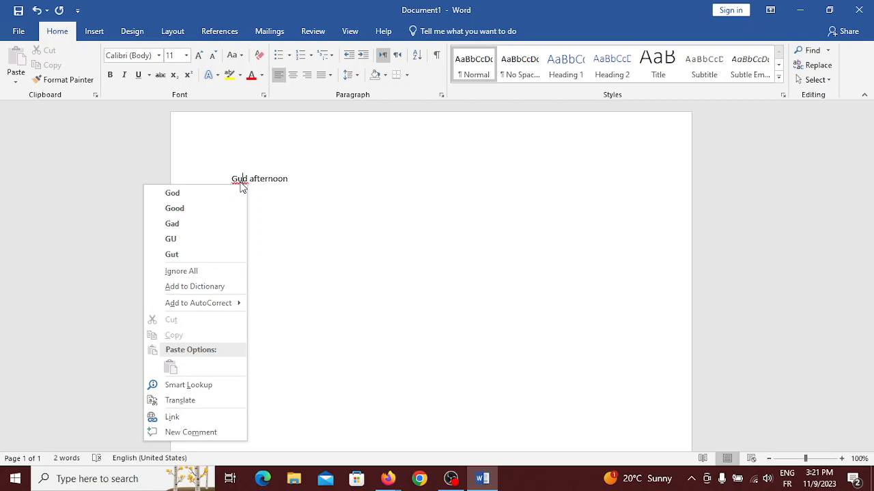
left_click(200, 214)
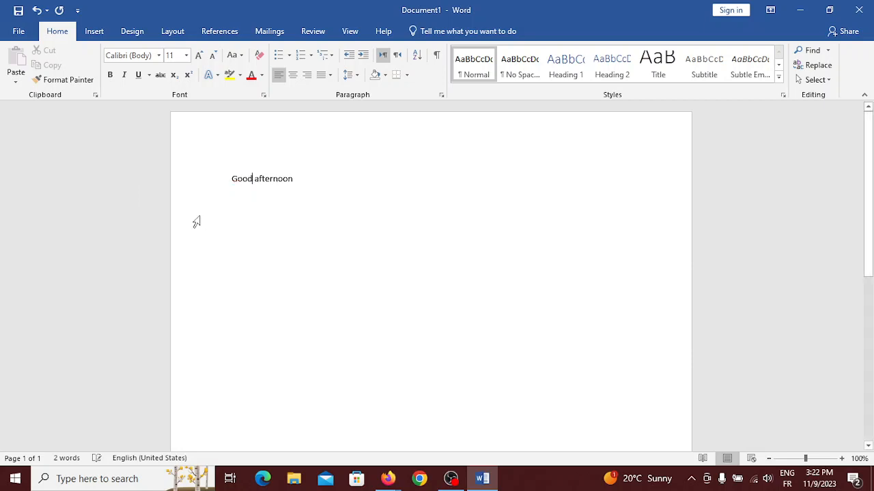
left_click(292, 177)
- Look through the document's Info page and the Insert, Design, Layout, References, Mailings, Review, View and Help commands
left_click(18, 31)
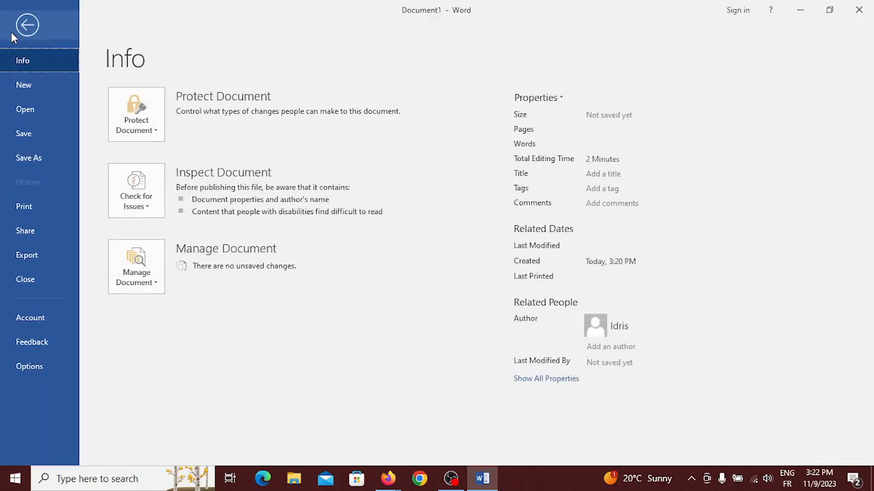
left_click(24, 33)
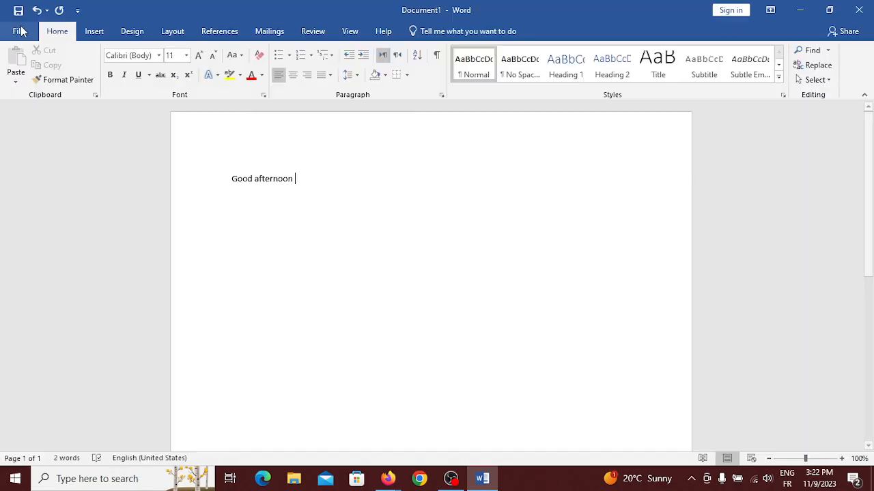
left_click(95, 31)
left_click(118, 26)
left_click(180, 27)
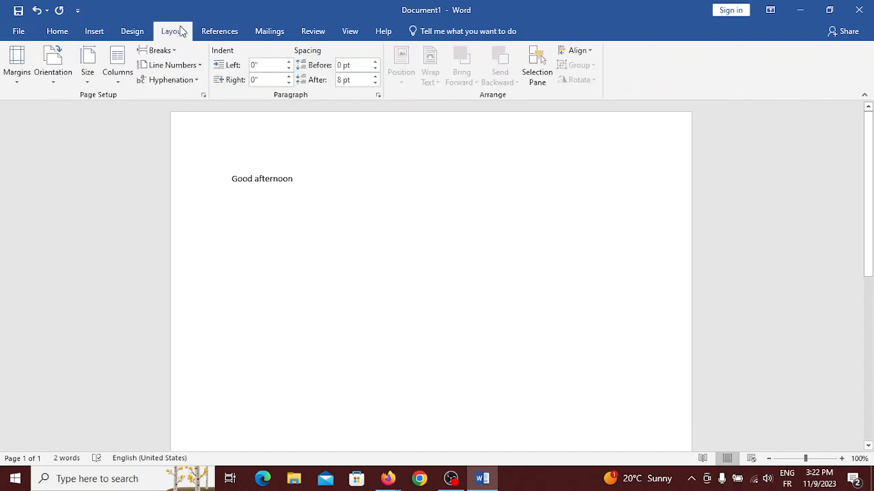
left_click(220, 31)
left_click(259, 32)
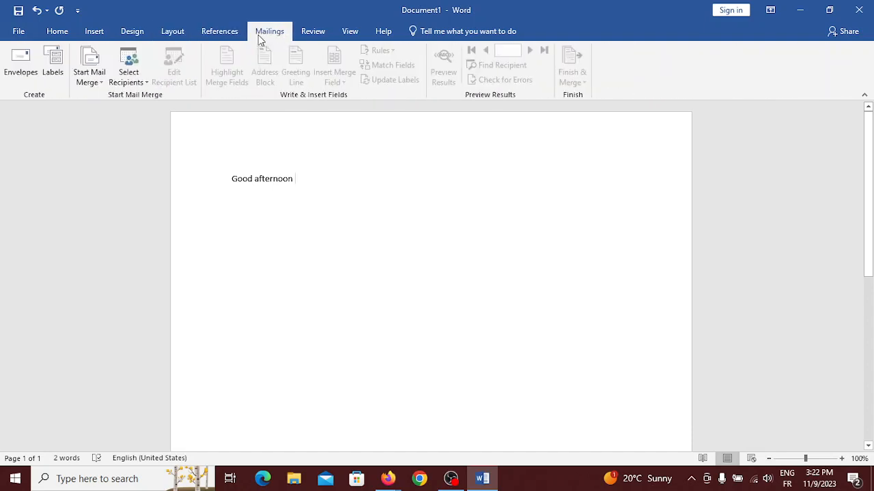
left_click(308, 35)
left_click(350, 33)
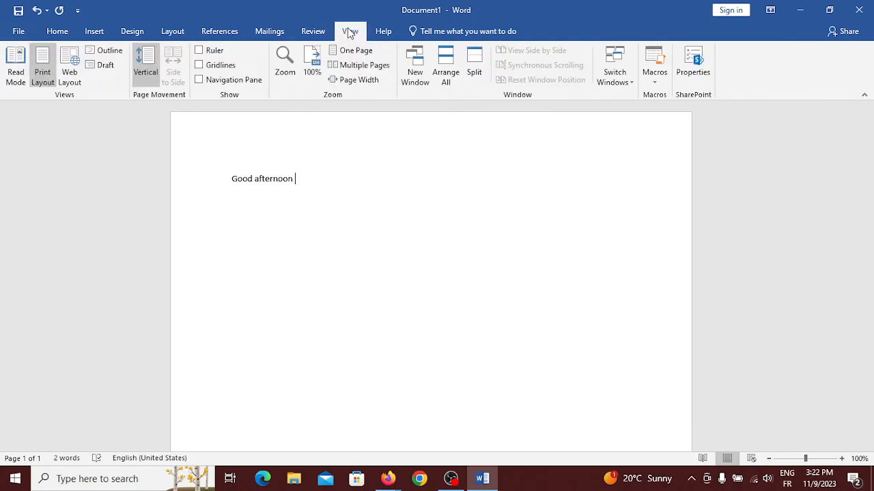
left_click(383, 31)
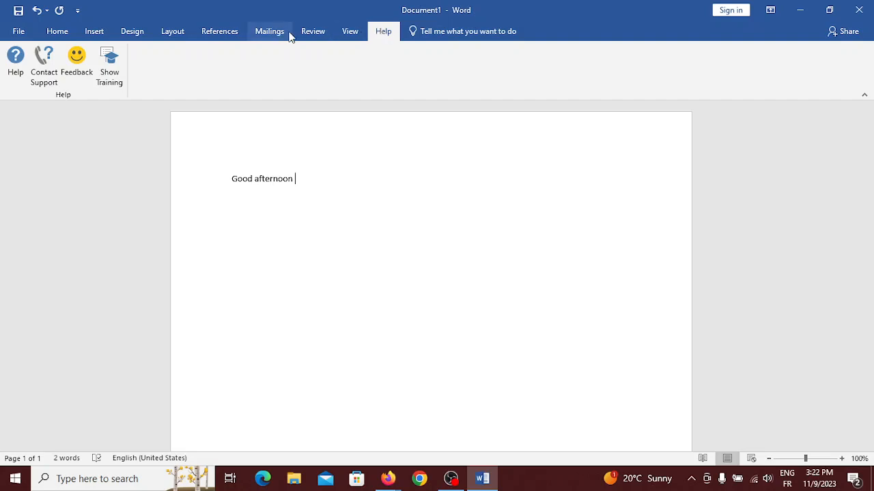
- Go back over the Mailings, References, Layout, Home and Insert commands and view the options for inserting a table
left_click(263, 32)
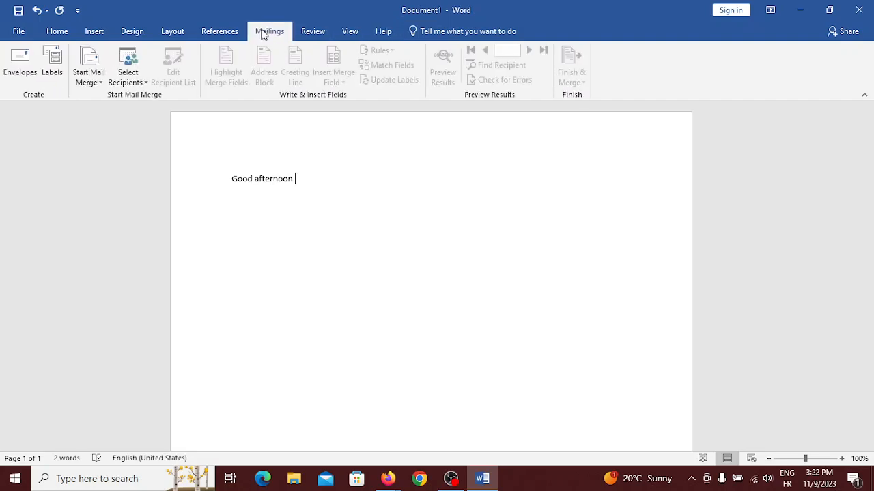
left_click(214, 33)
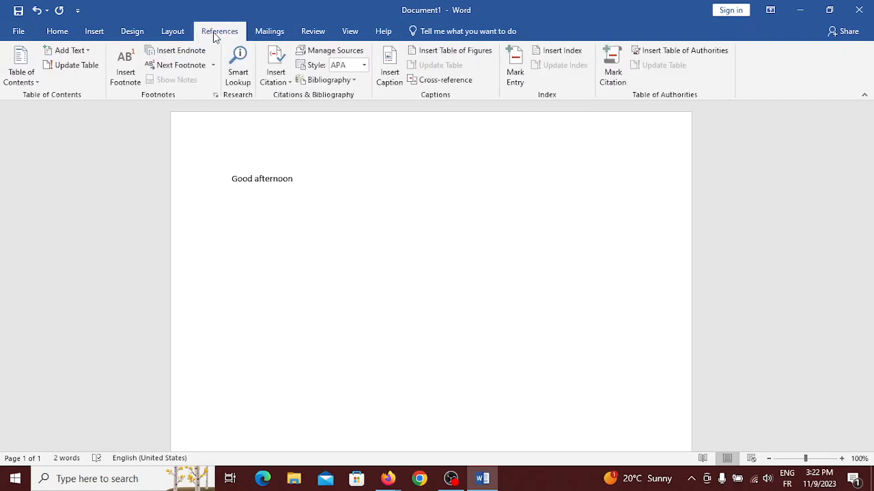
left_click(183, 35)
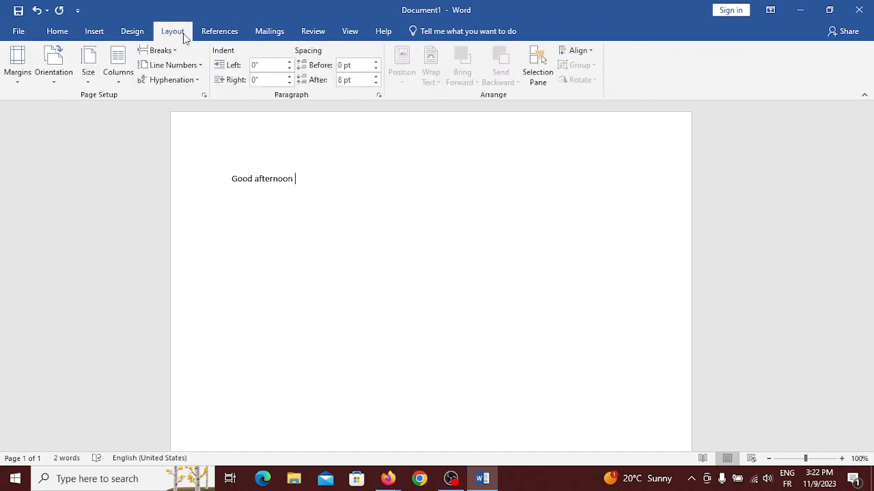
left_click(56, 34)
left_click(96, 33)
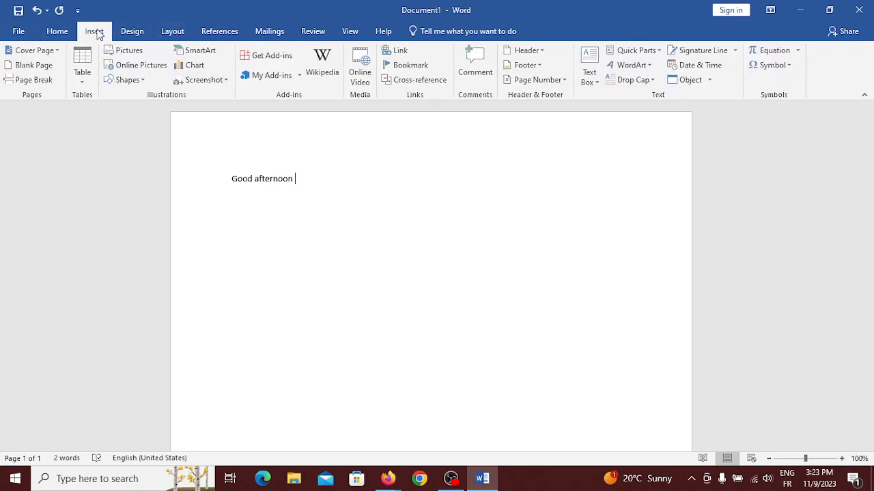
left_click(92, 80)
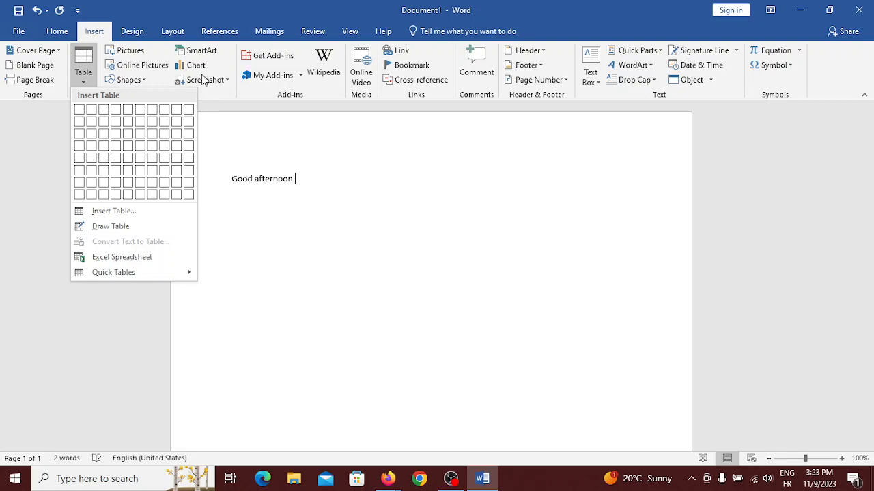
left_click(305, 132)
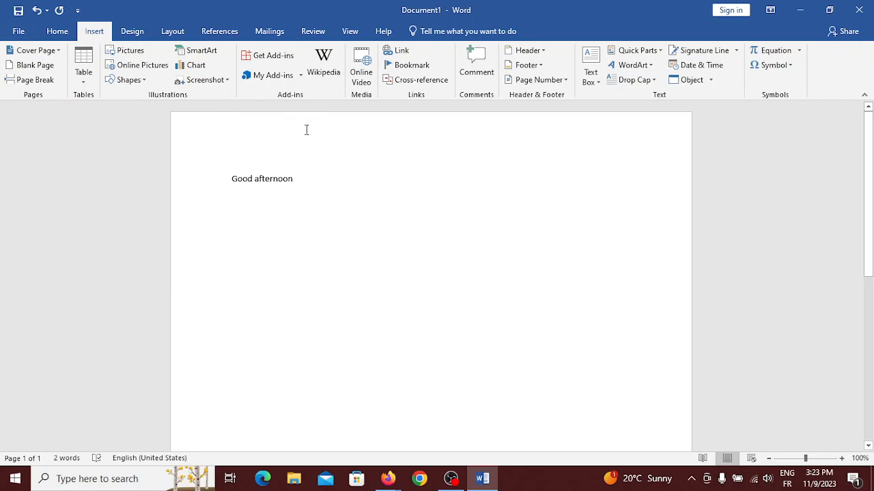
- Delete the whole "Good afternoon" text so the page is blank
key("BackSpace")
key("BackSpace")
key("BackSpace")
key("BackSpace")
key("BackSpace")
key("BackSpace")
key("BackSpace")
key("BackSpace")
key("BackSpace")
key("BackSpace")
key("BackSpace")
key("BackSpace")
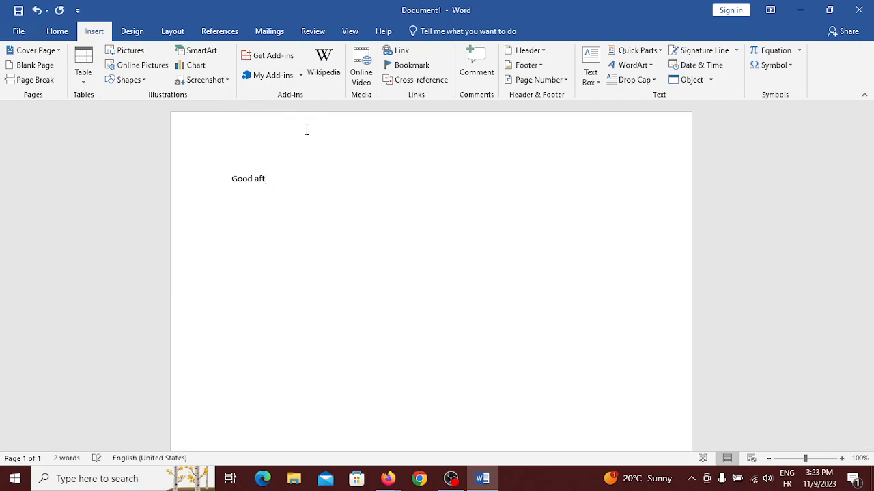
key("BackSpace")
key("BackSpace")
- Look at the Layout and References commands and the document's Info page
left_click(168, 32)
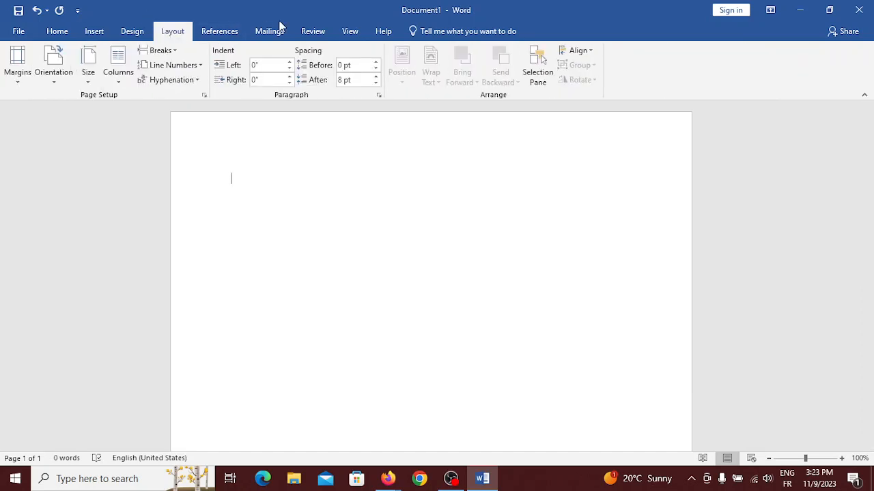
left_click(200, 32)
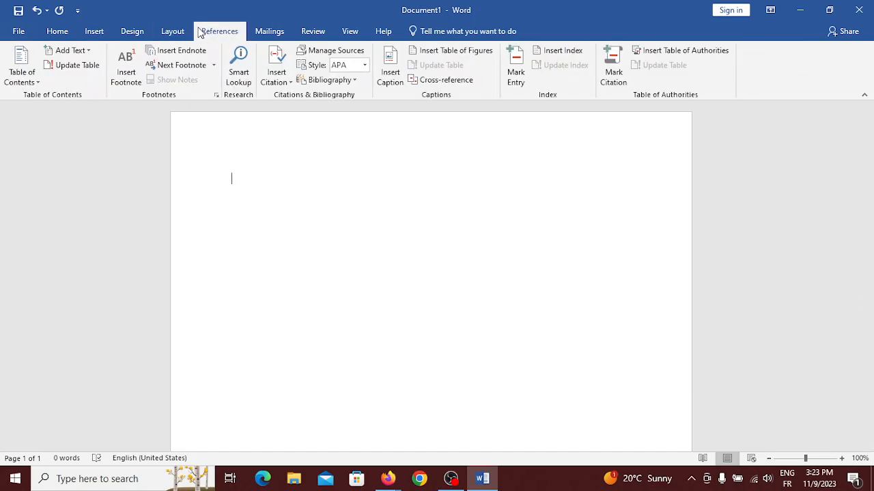
left_click(34, 39)
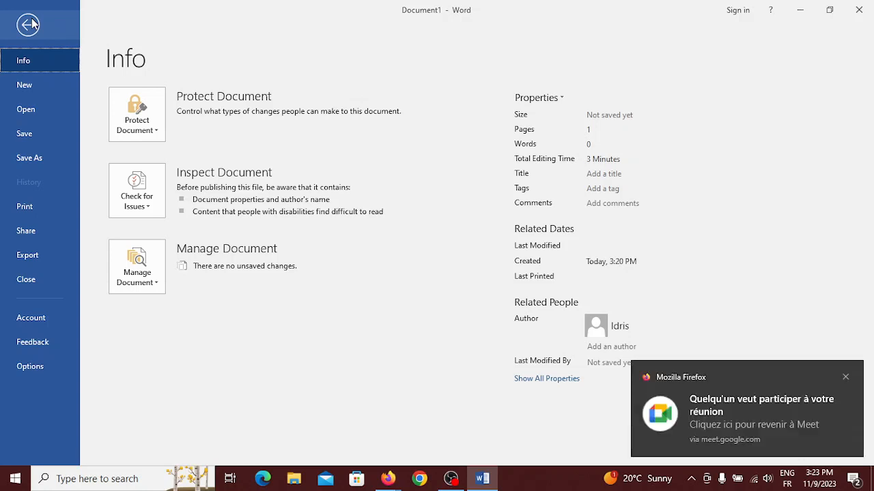
- Switch to the Google Meet call in Firefox, admit the waiting participant and return to Word
left_click(389, 480)
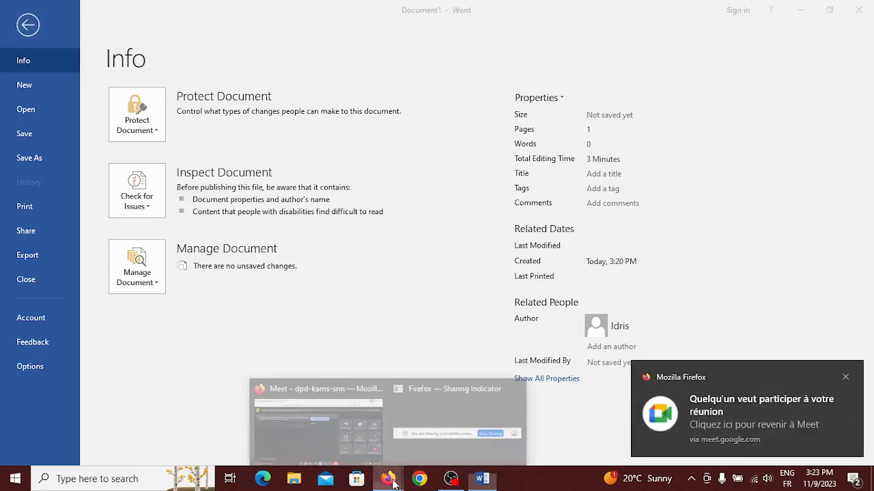
left_click(318, 424)
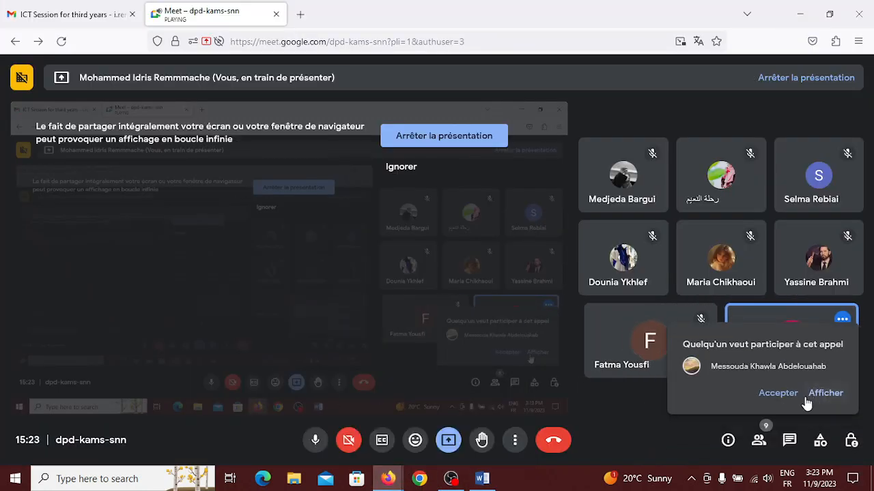
left_click(778, 393)
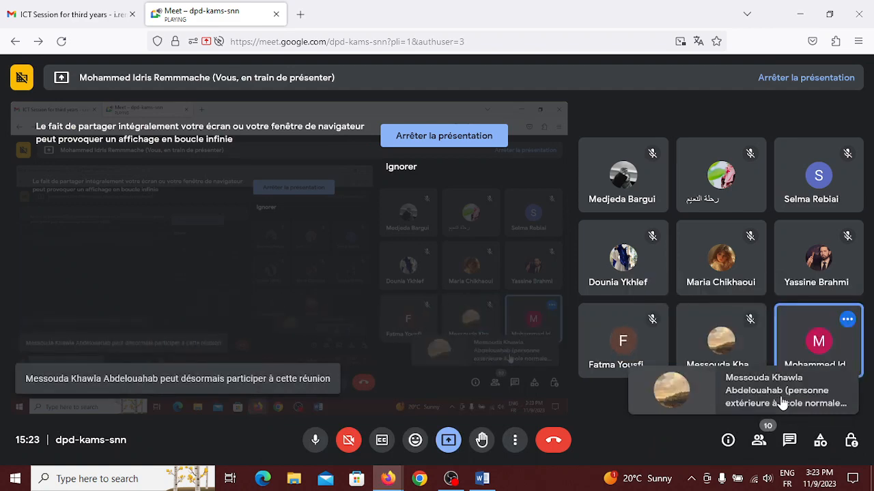
left_click(477, 487)
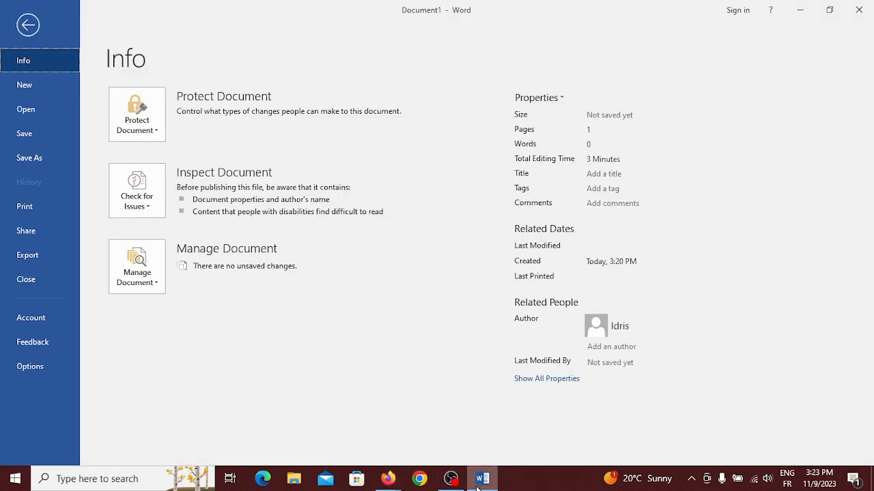
- Look through the file management pages for creating, opening, saving and printing documents, including the recent documents list
left_click(28, 28)
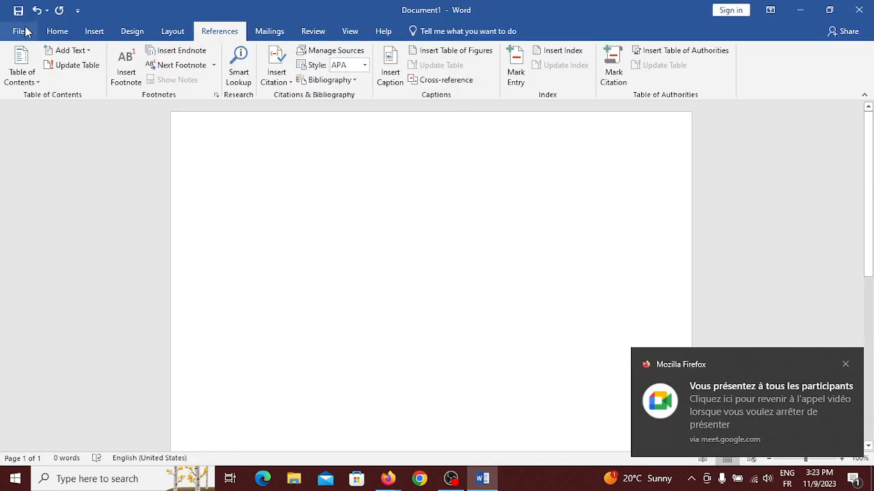
left_click(22, 32)
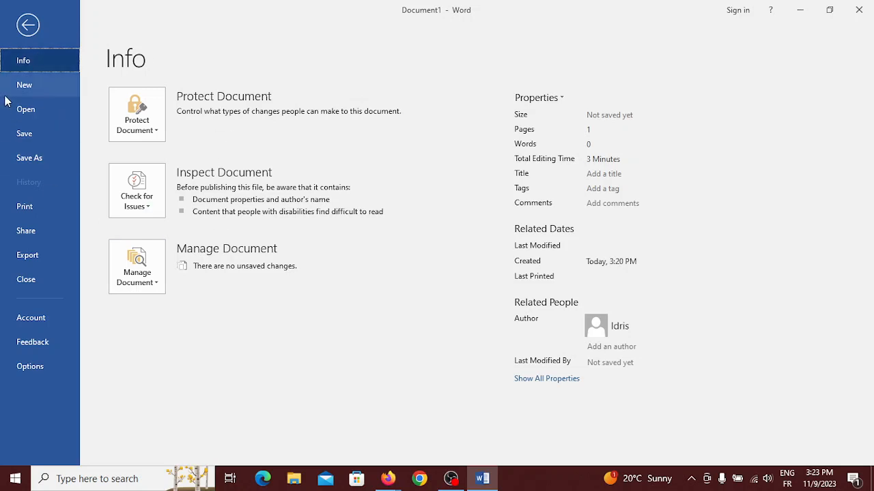
left_click(39, 86)
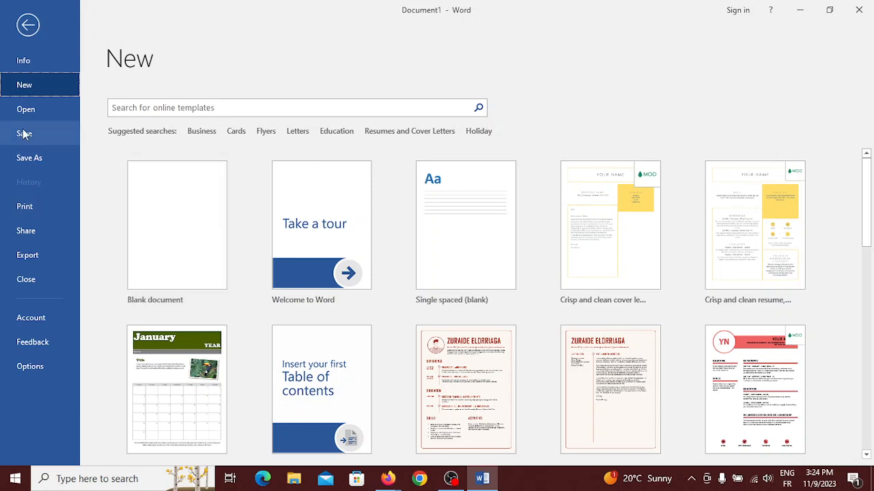
left_click(49, 107)
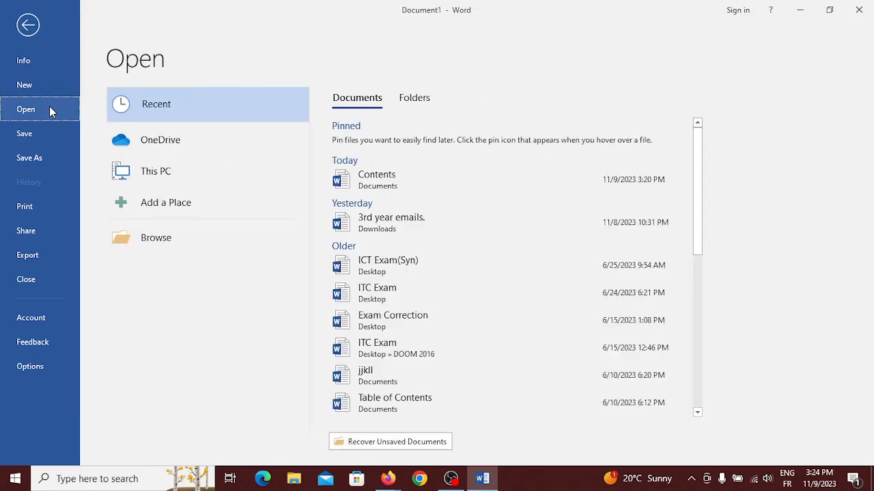
scroll(437, 264, "down", 5)
scroll(437, 263, "up", 5)
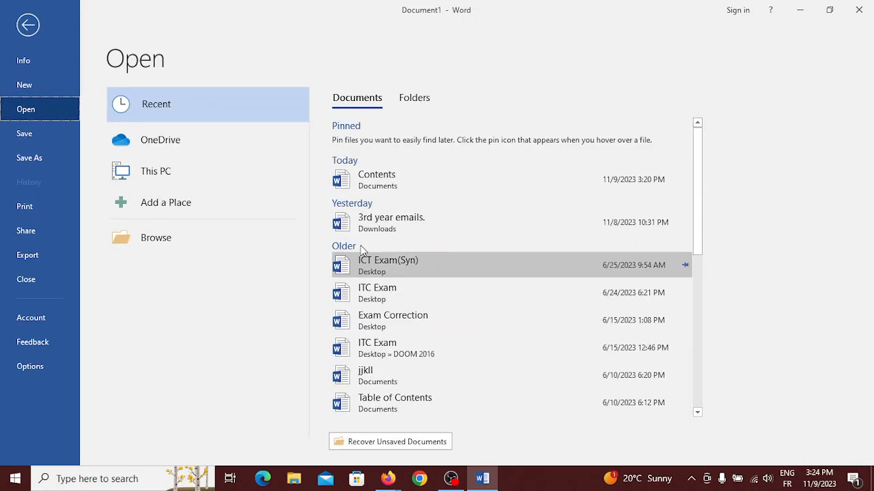
left_click(58, 131)
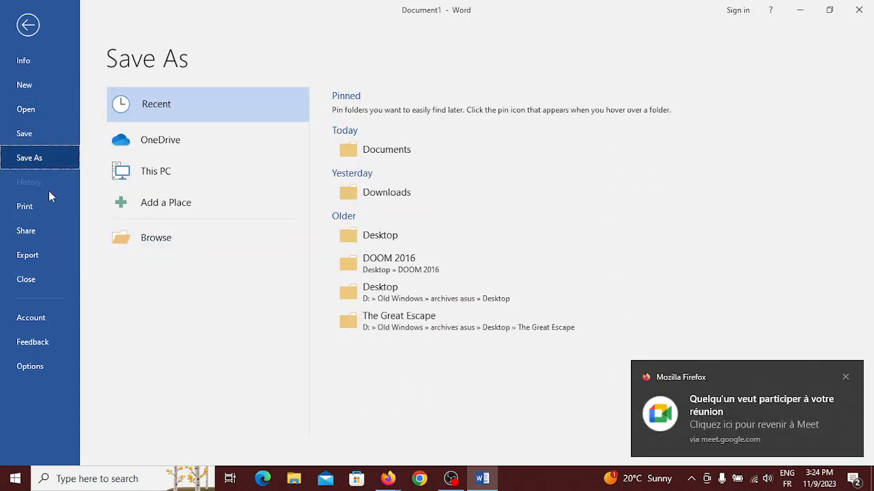
left_click(52, 210)
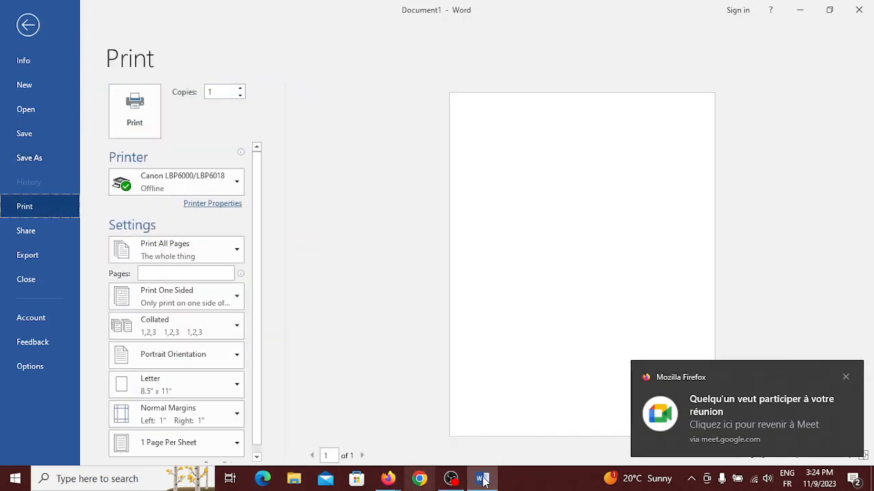
- Switch to the Google Meet call in Firefox, admit the waiting participant and return to Word
mouse_move(392, 474)
left_click(335, 421)
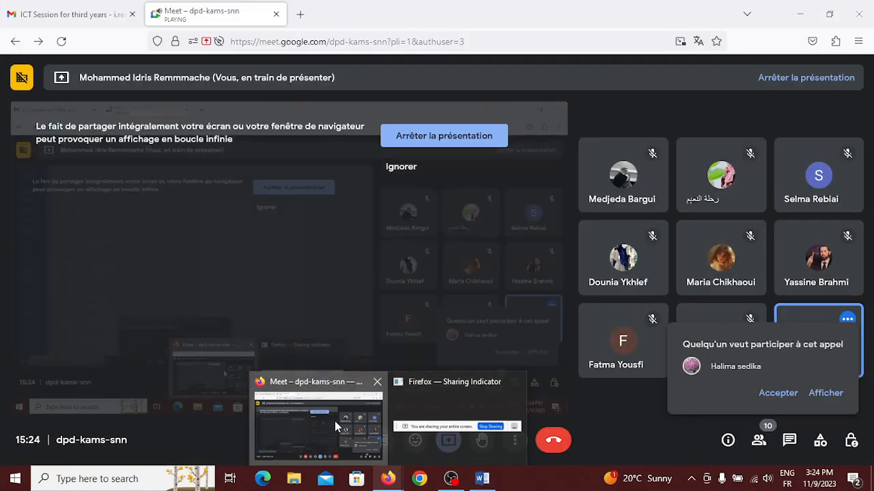
left_click(778, 393)
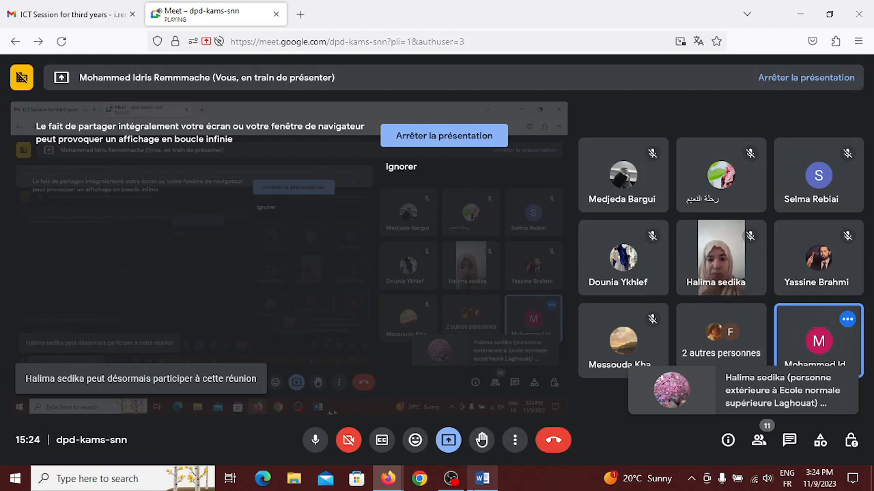
mouse_move(481, 479)
left_click(442, 402)
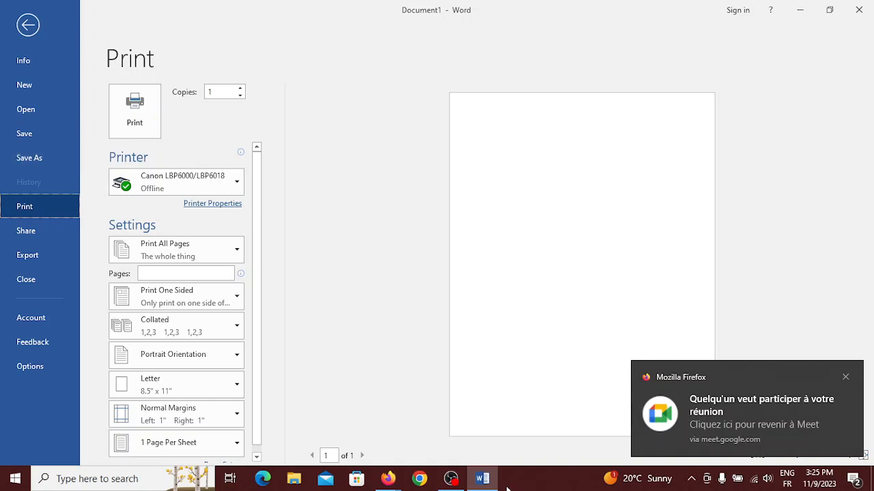
- Go back to the Google Meet call to admit another waiting participant, and return to Word's Print page
mouse_move(388, 478)
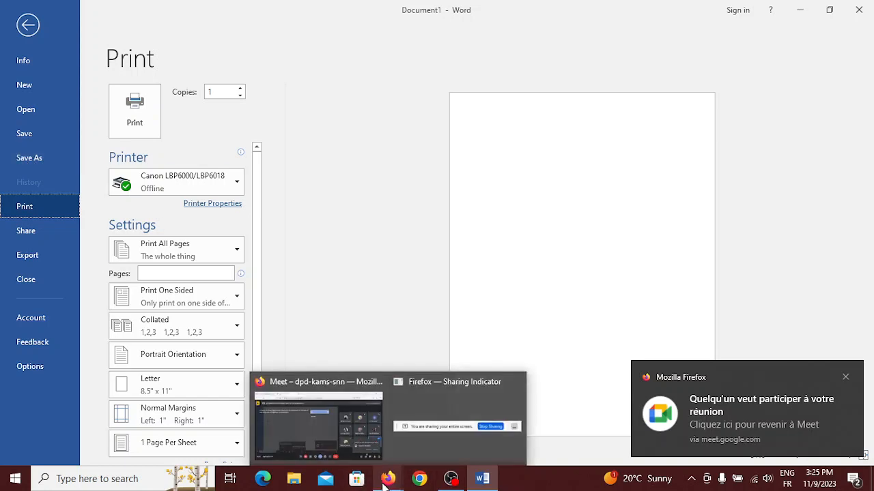
left_click(325, 407)
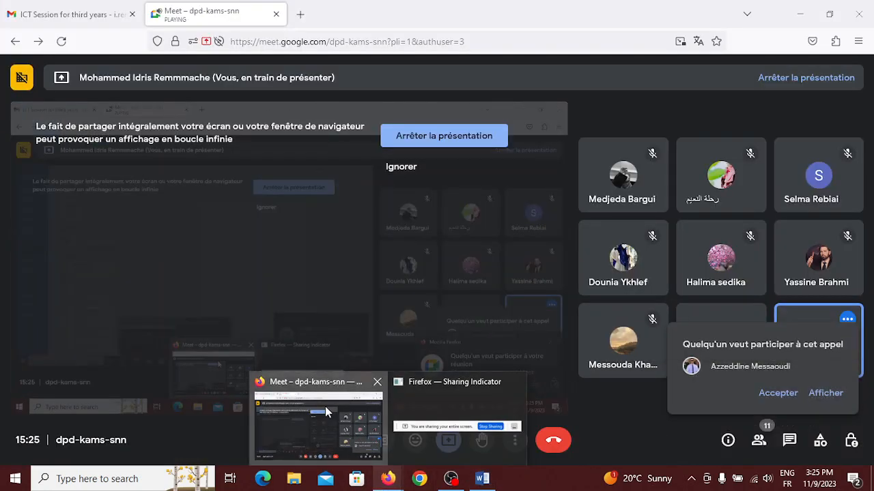
left_click(768, 394)
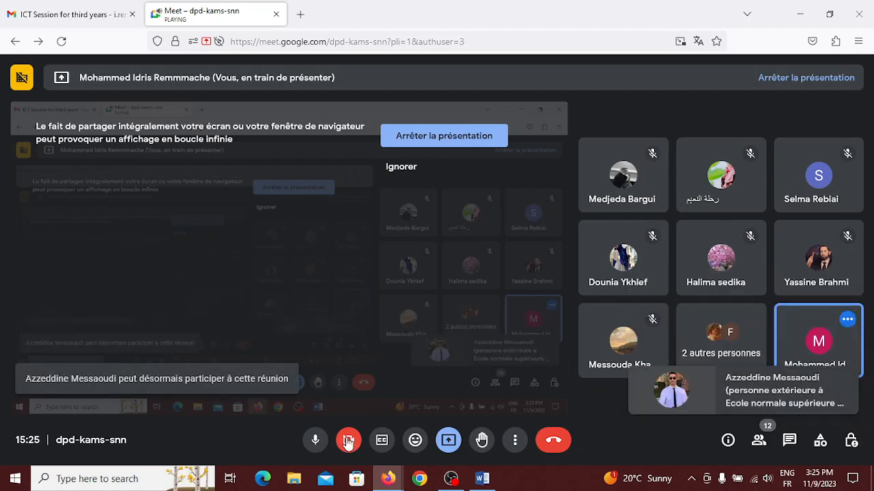
left_click(482, 478)
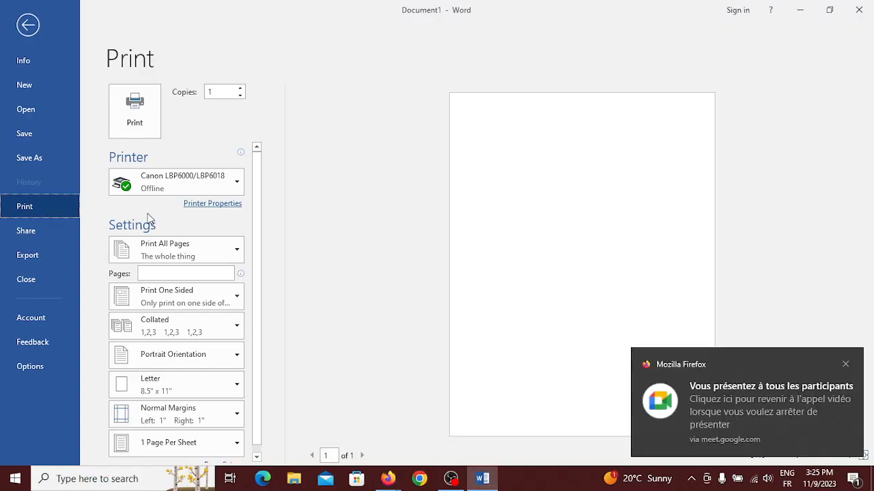
- Return to the blank document and enter "Good Afternoon" in 18-point text
left_click(23, 22)
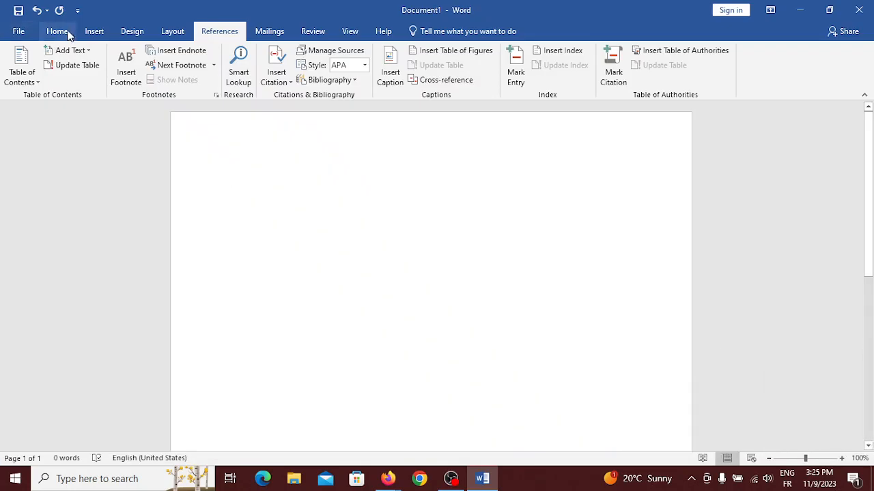
left_click(58, 33)
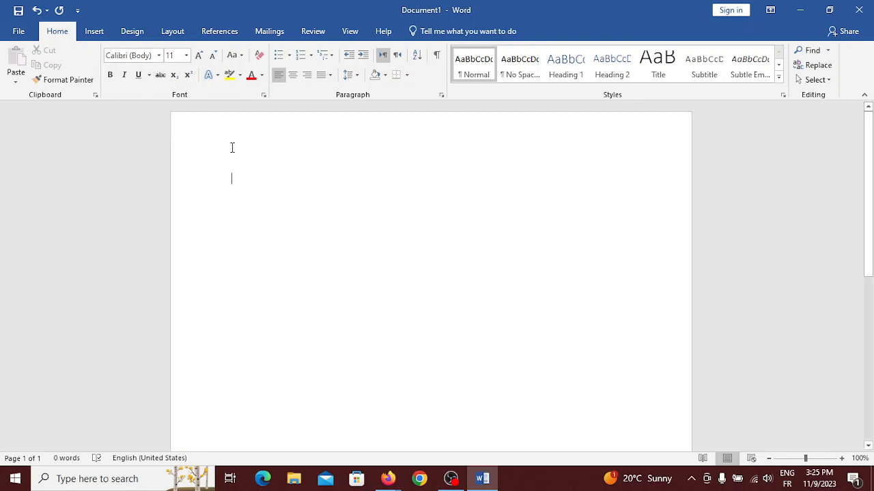
left_click(198, 60)
left_click(197, 61)
left_click(197, 60)
left_click(197, 60)
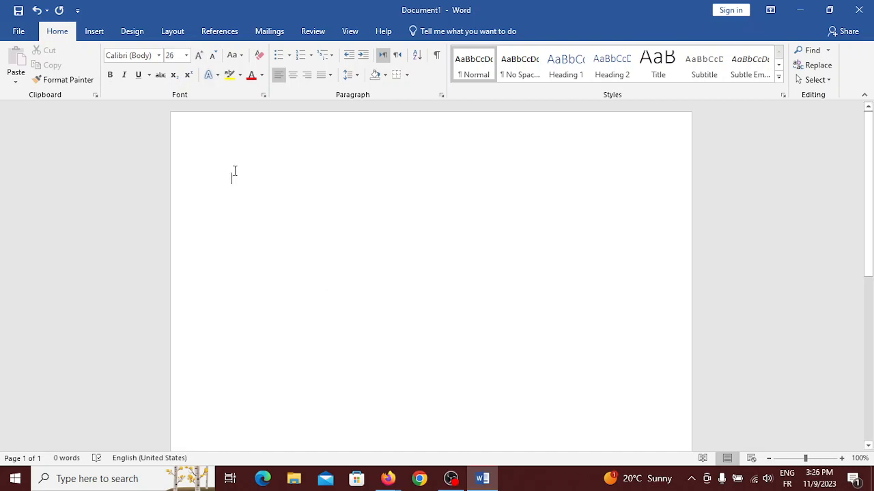
left_click(197, 61)
left_click(197, 60)
type("Good")
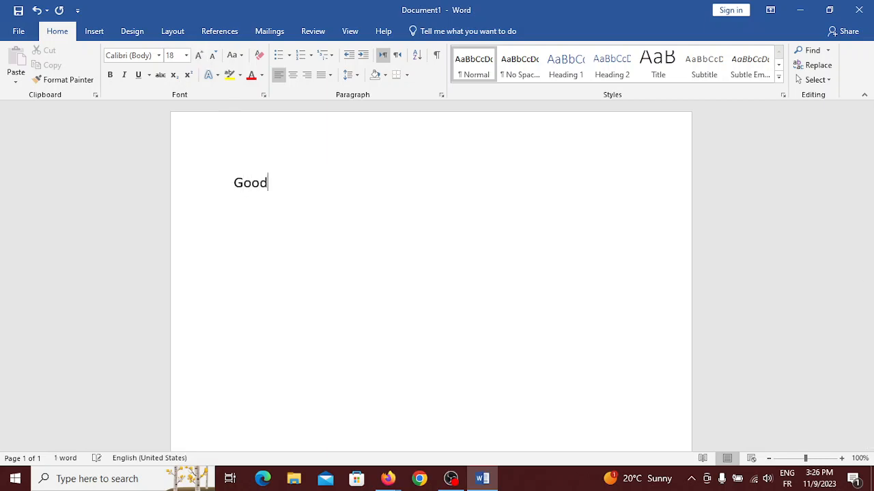
type(" Afternoon")
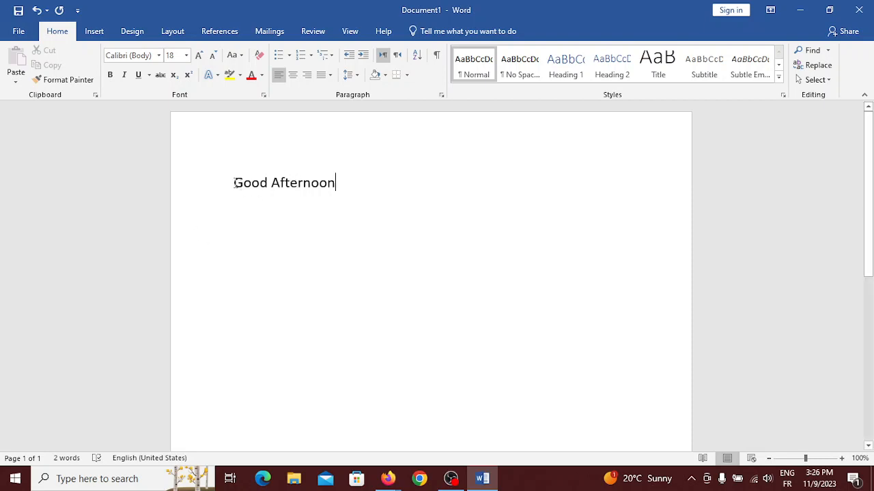
- Try Times New Roman and Bahnschrift Condensed on "Good Afternoon", and set its font back to Calibri
left_click_drag(234, 183, 314, 195)
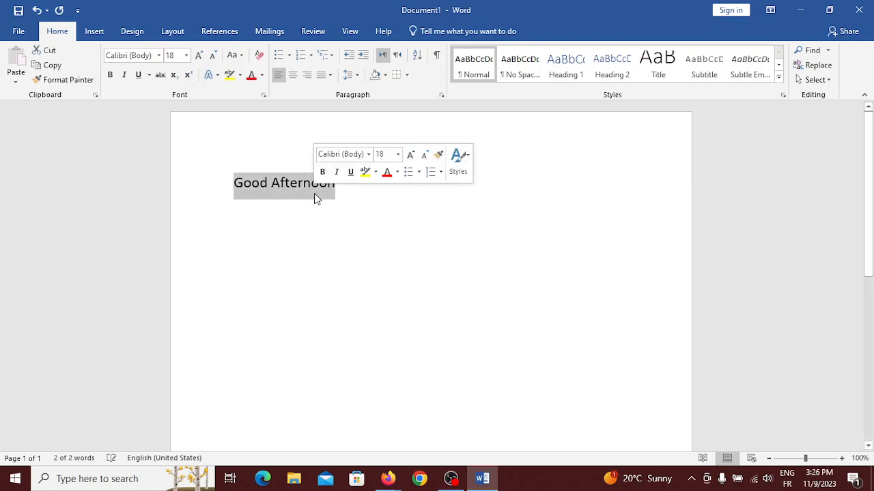
left_click(159, 56)
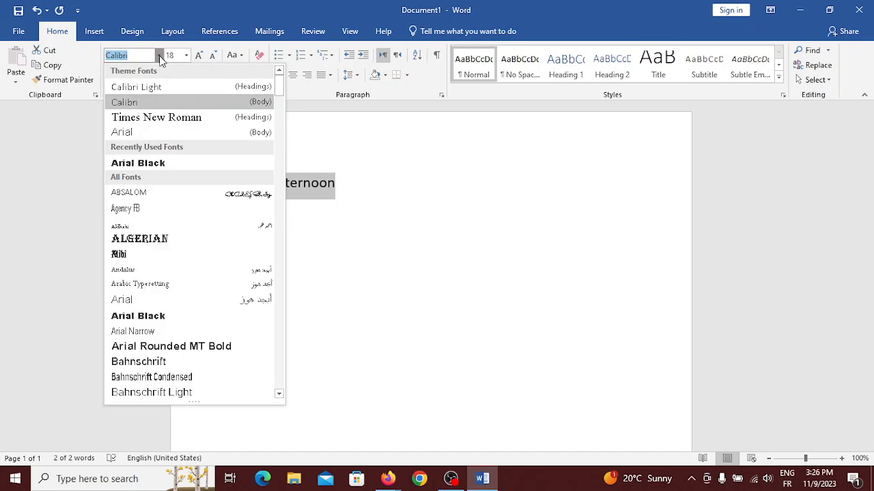
left_click(159, 120)
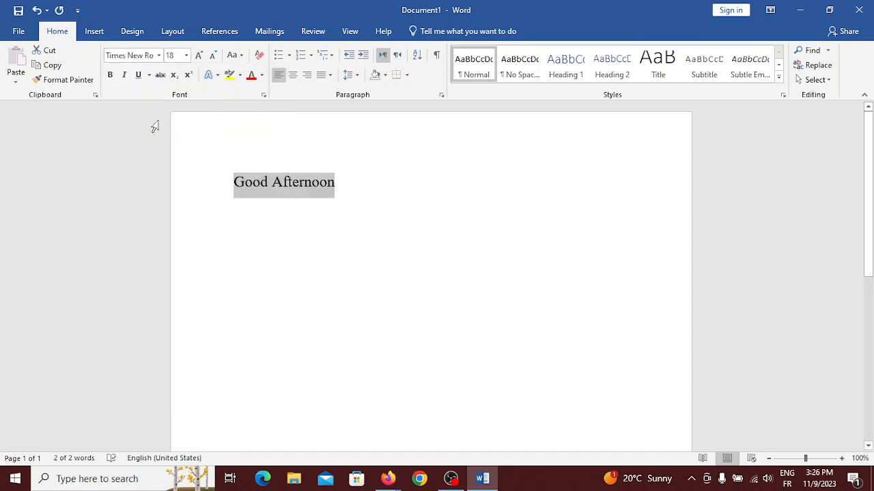
left_click(158, 55)
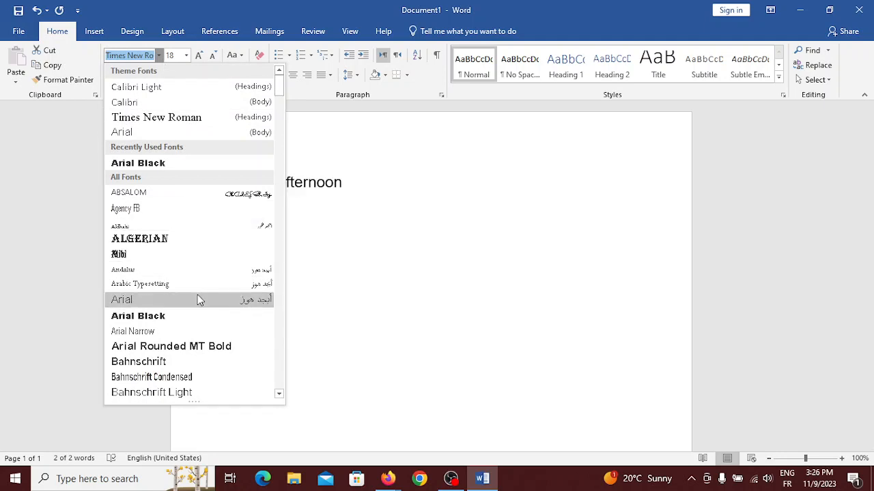
left_click(200, 383)
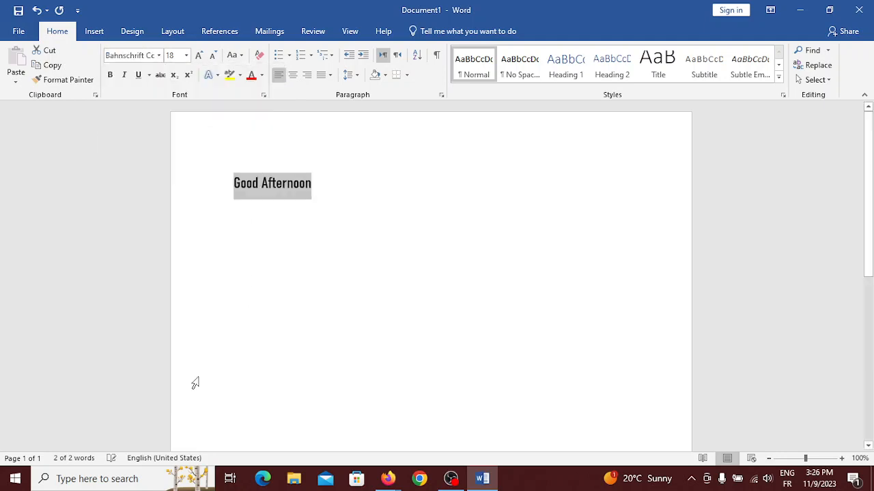
left_click(158, 55)
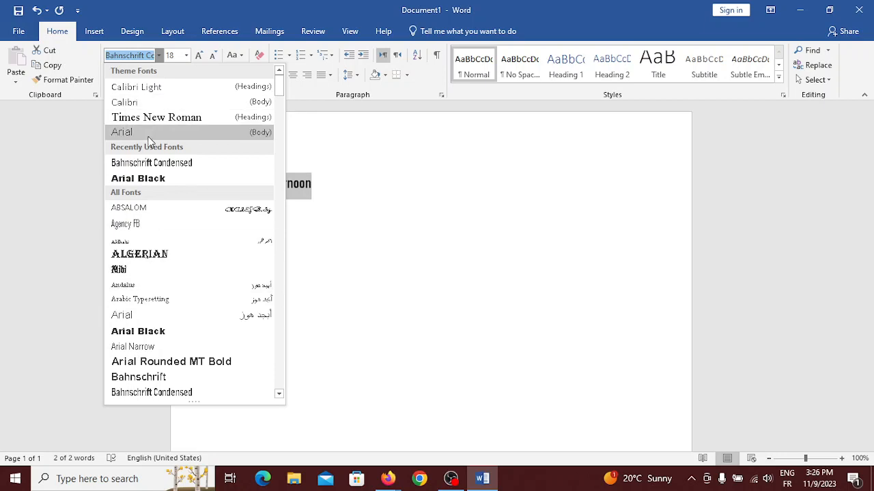
left_click(143, 102)
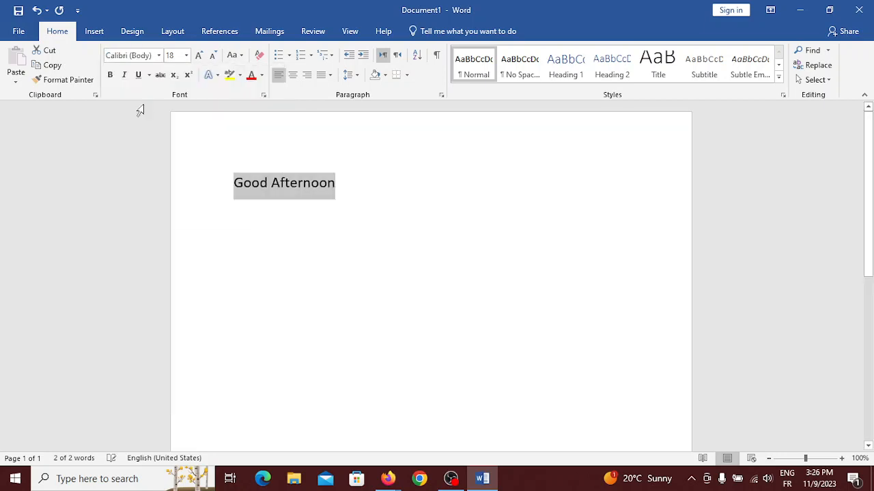
left_click(351, 192)
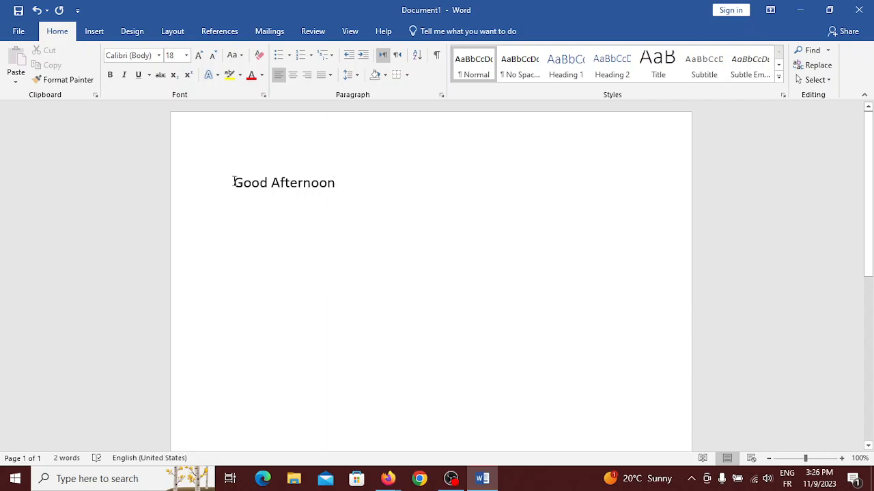
- With no text selected, set the font after "Good Afternoon" to Agency FB and change it back to Calibri
left_click_drag(233, 183, 336, 180)
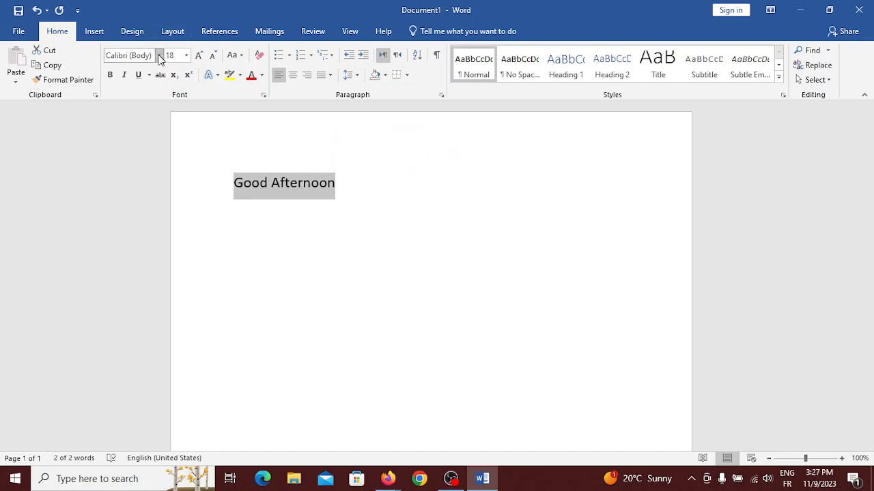
left_click(337, 189)
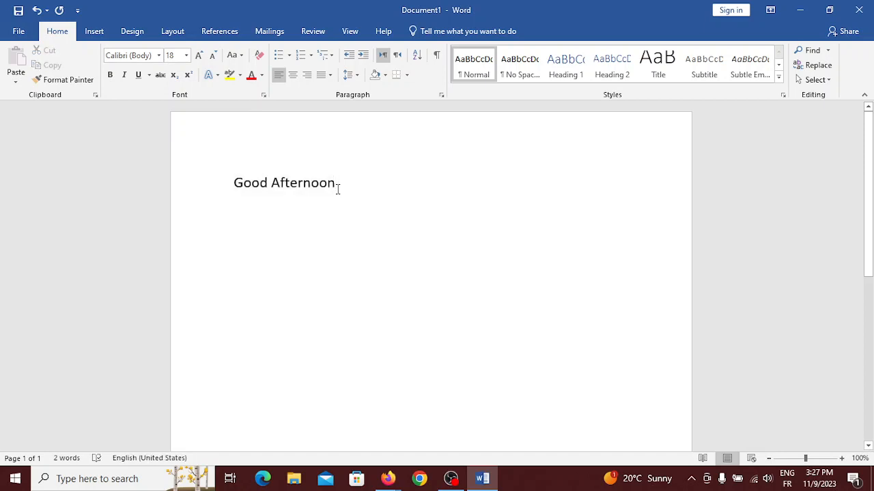
left_click(158, 55)
left_click(187, 220)
left_click(158, 55)
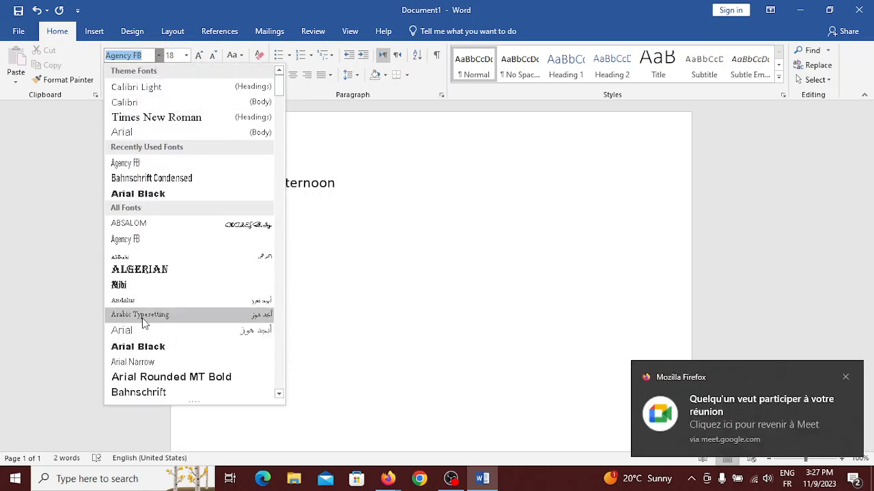
left_click(140, 102)
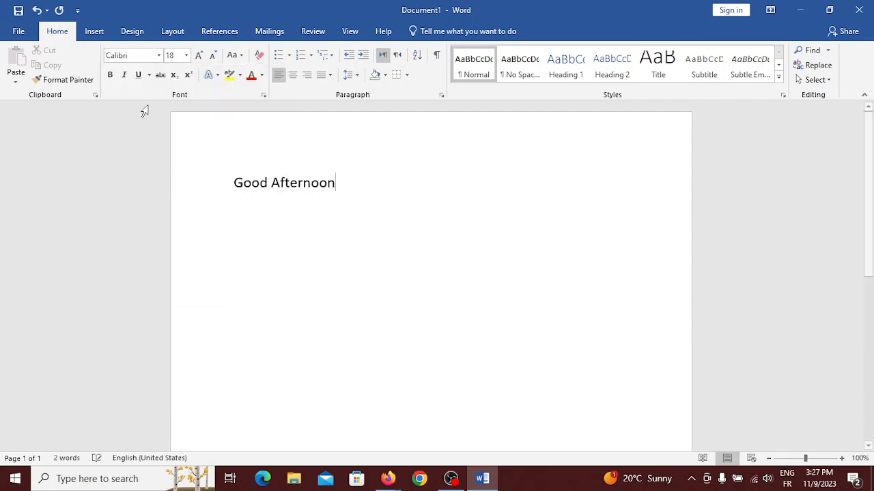
- Open the Google Meet call in Firefox, let in the waiting participant and switch back to the Word document
mouse_move(387, 478)
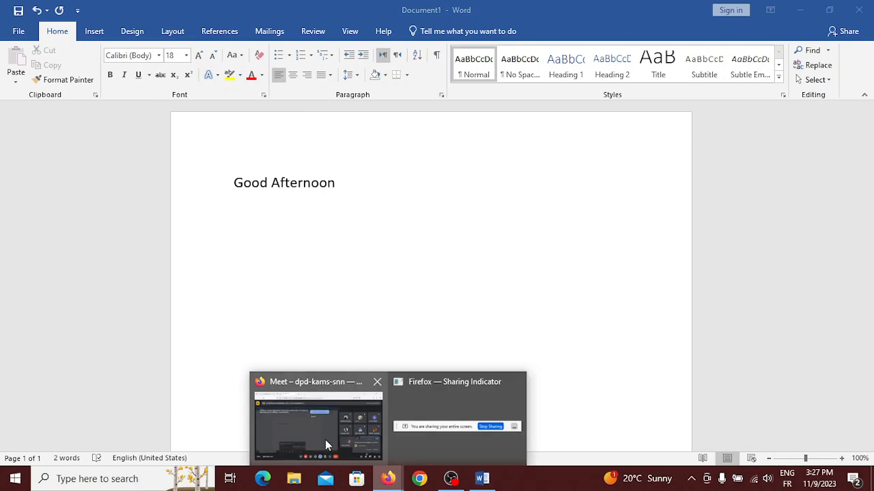
left_click(324, 439)
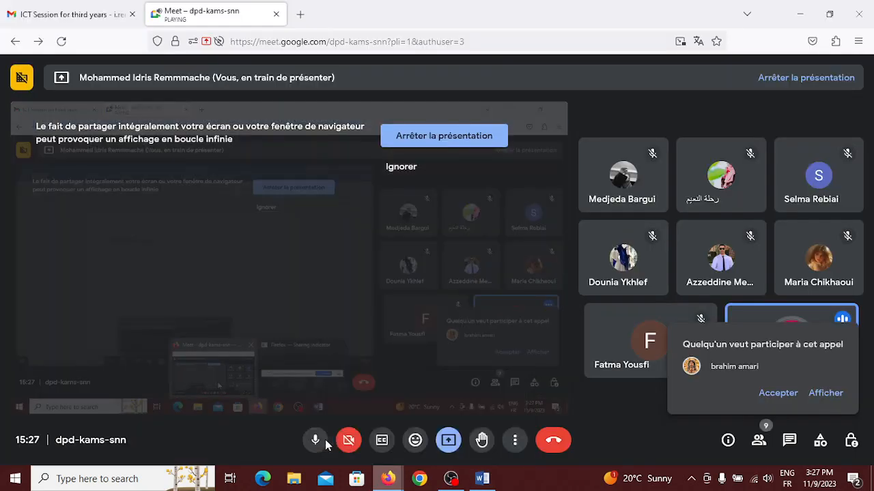
left_click(783, 396)
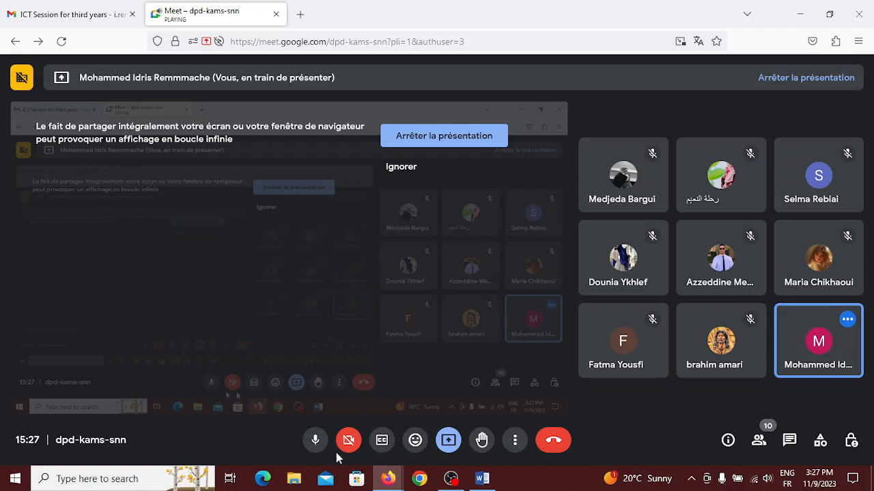
mouse_move(387, 478)
mouse_move(482, 477)
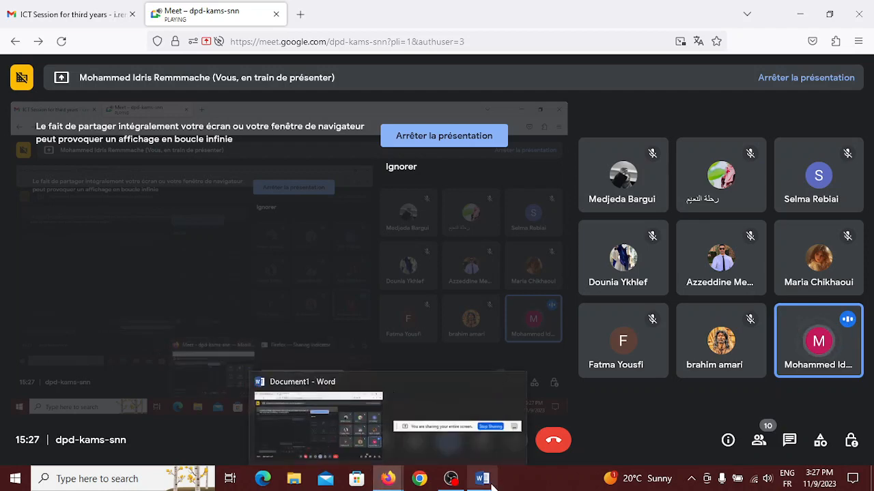
left_click(464, 429)
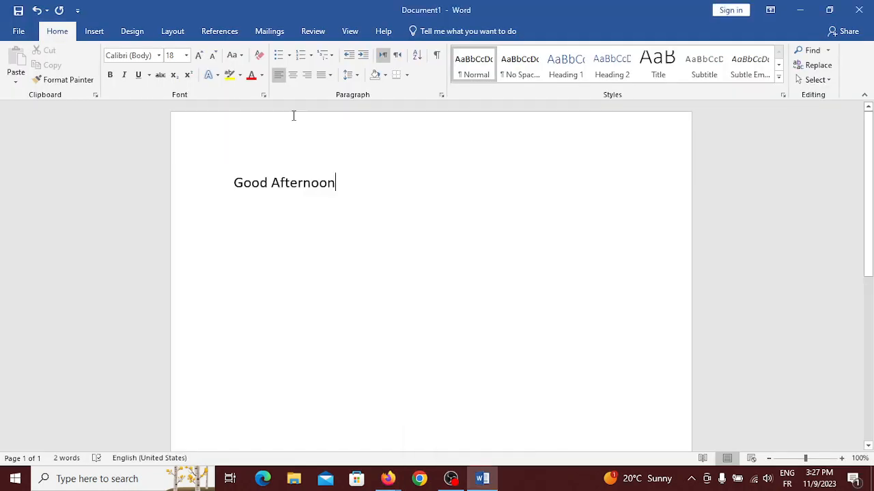
- Add the word "Everyone" in Arial Black after "Good Afternoon" on the same line
key("Return")
left_click(159, 56)
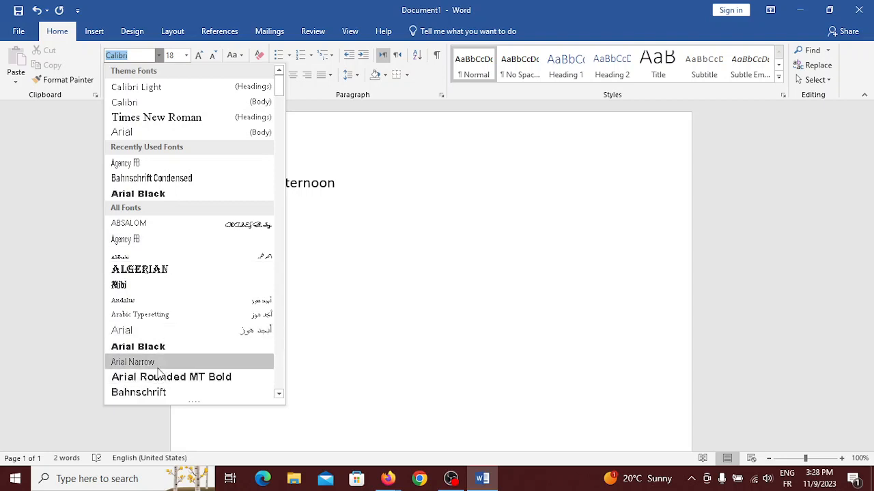
left_click(156, 347)
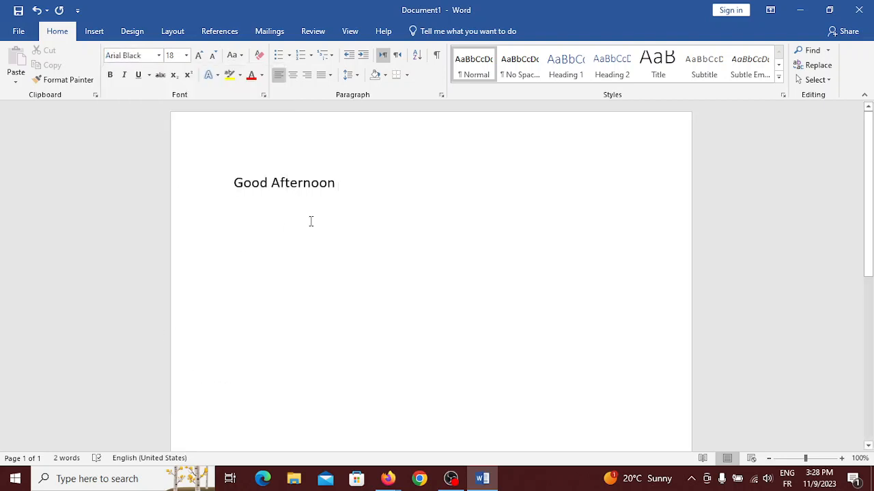
type("E")
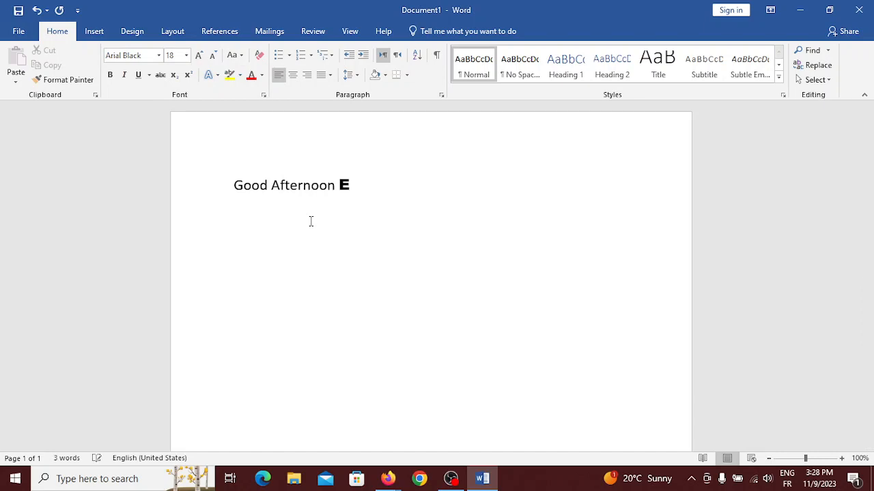
type("veryone")
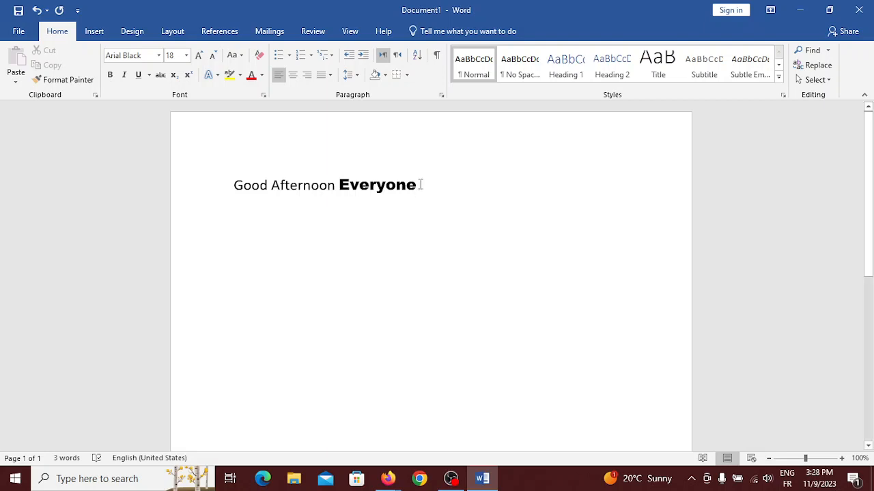
- Change the font of the whole line "Good Afternoon Everyone" to Calibri
left_click_drag(421, 185, 248, 189)
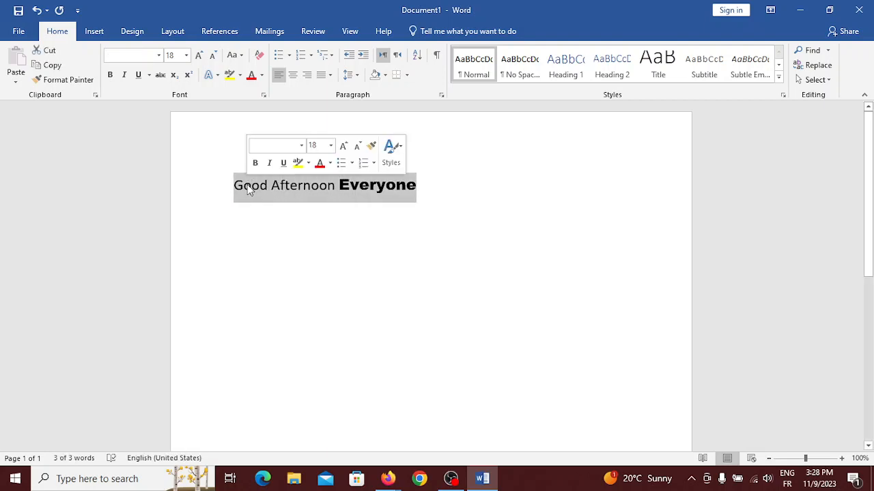
double_click(404, 197)
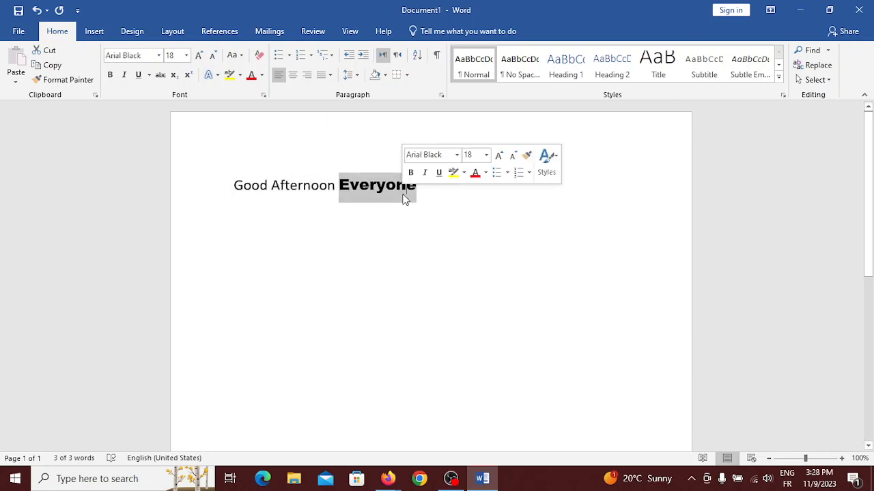
left_click(419, 186)
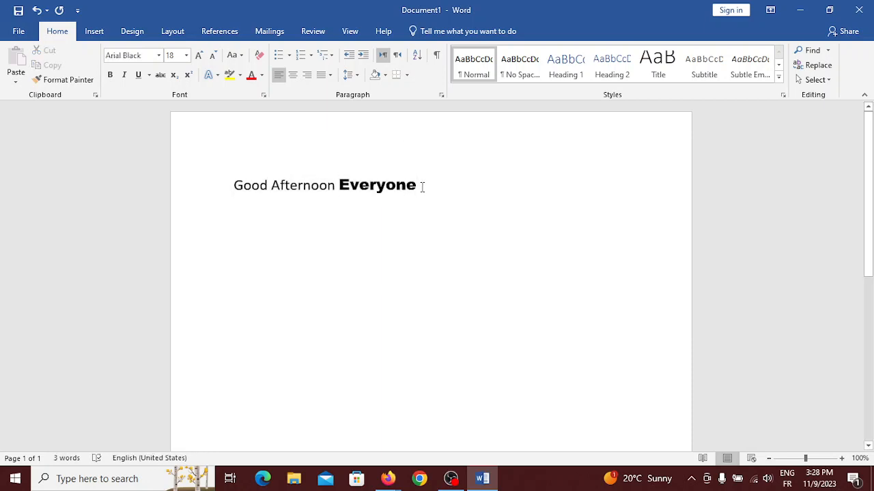
left_click_drag(421, 186, 226, 183)
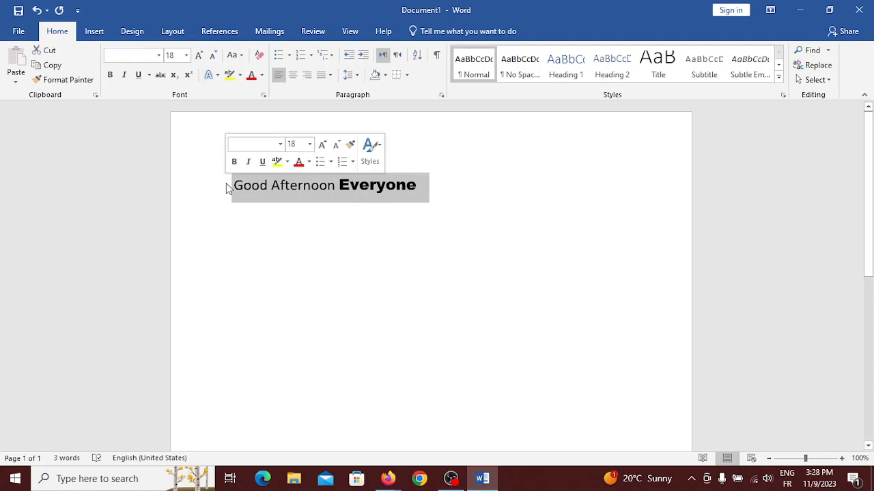
left_click(159, 56)
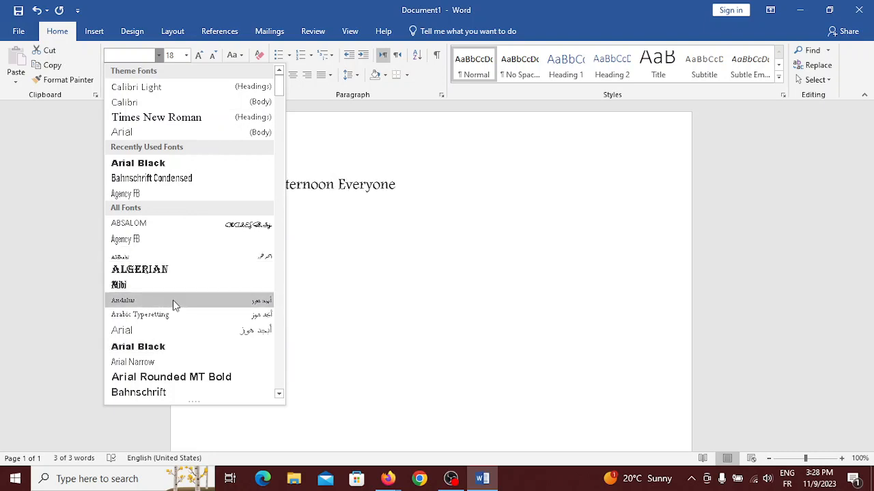
left_click(137, 102)
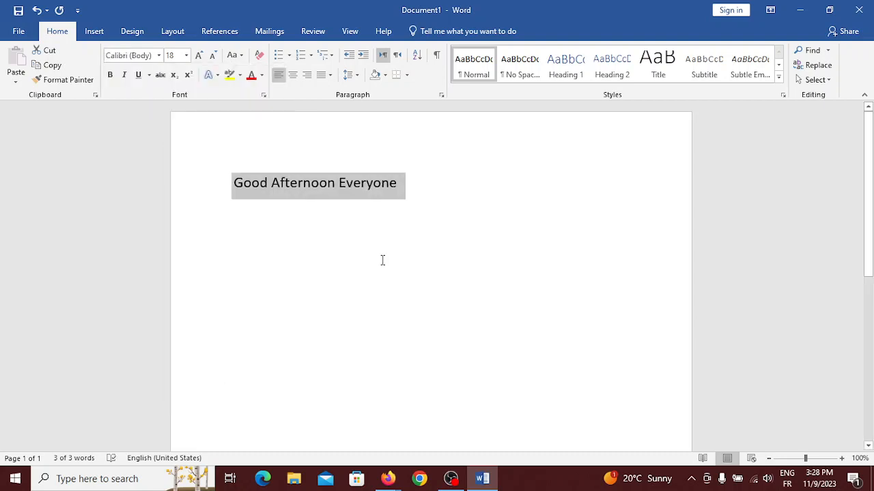
left_click(365, 202)
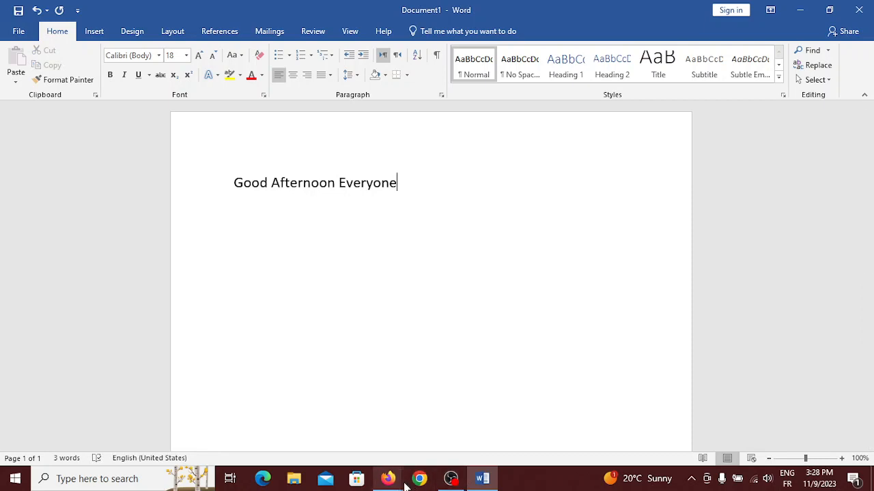
- Switch to the Google Meet call in Firefox and send the chat message "good afternoon" to the participants
mouse_move(400, 483)
left_click(326, 430)
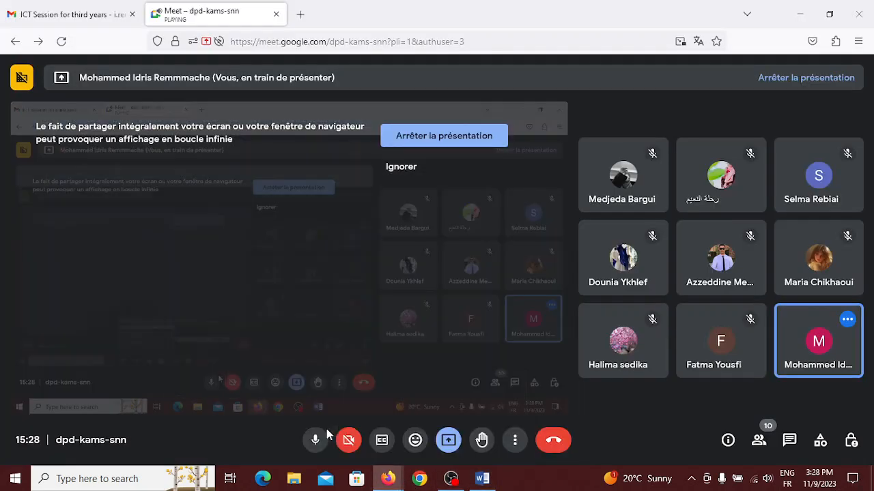
mouse_move(273, 349)
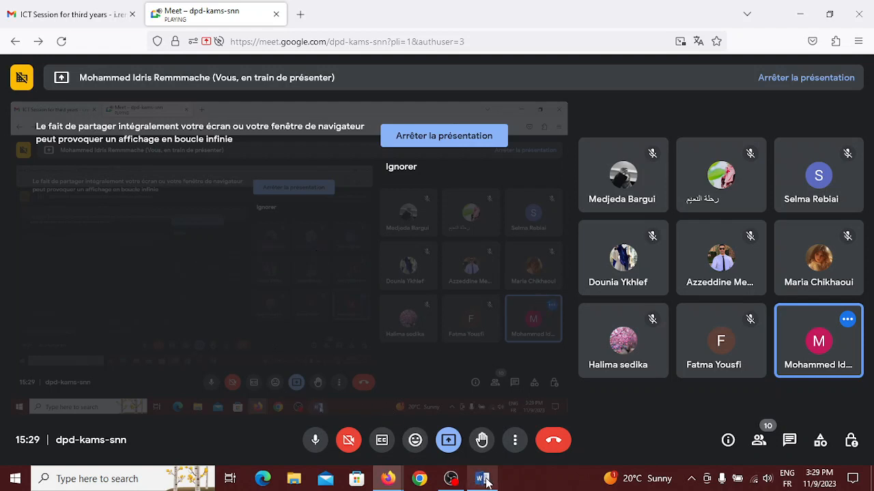
mouse_move(482, 480)
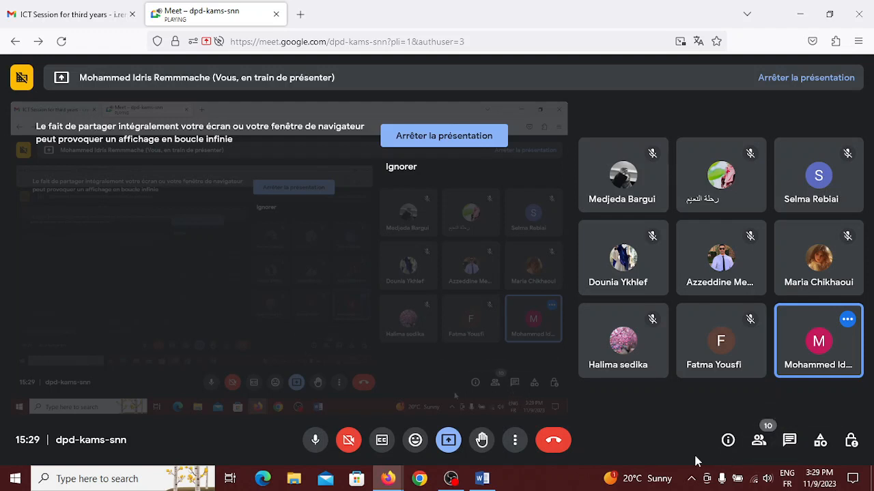
left_click(789, 442)
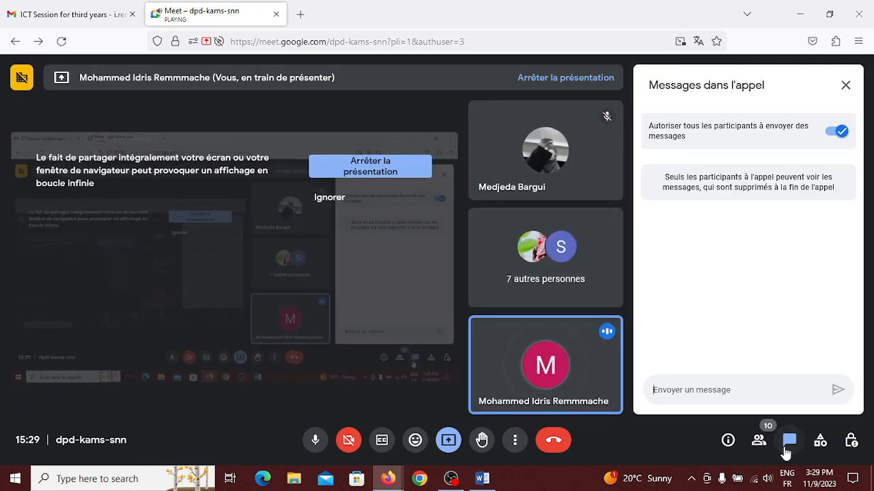
type("good")
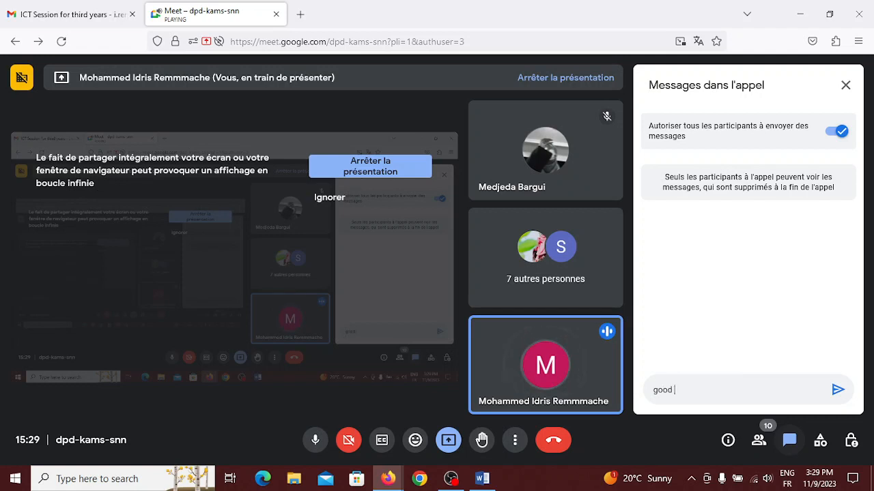
type(" afternoon")
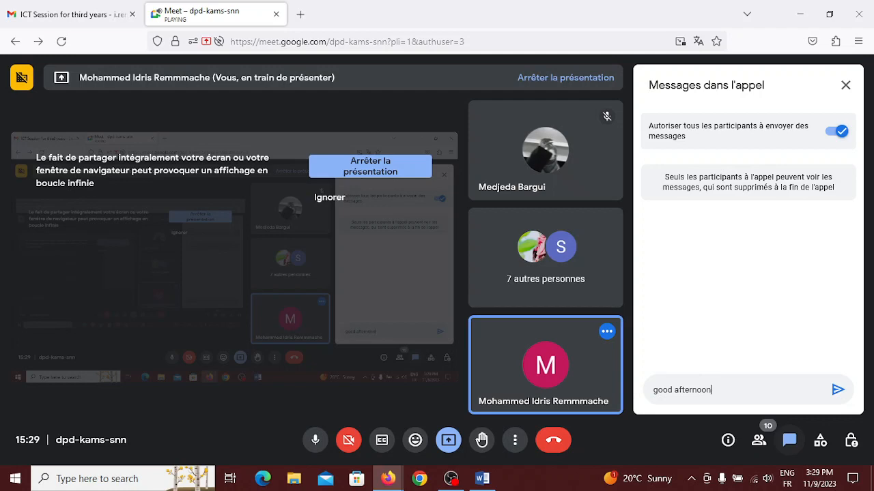
key("Return")
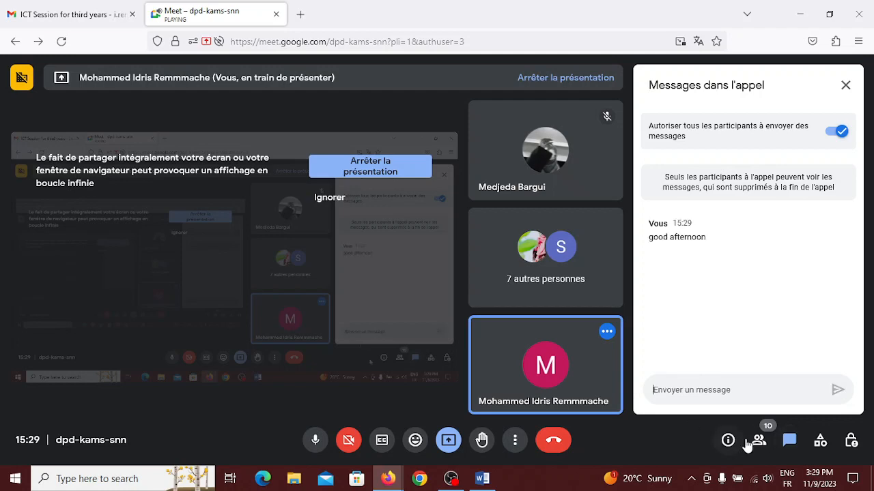
- Demonstrate hiding and showing the call's chat, leave it closed and switch back to the Word document
left_click(785, 440)
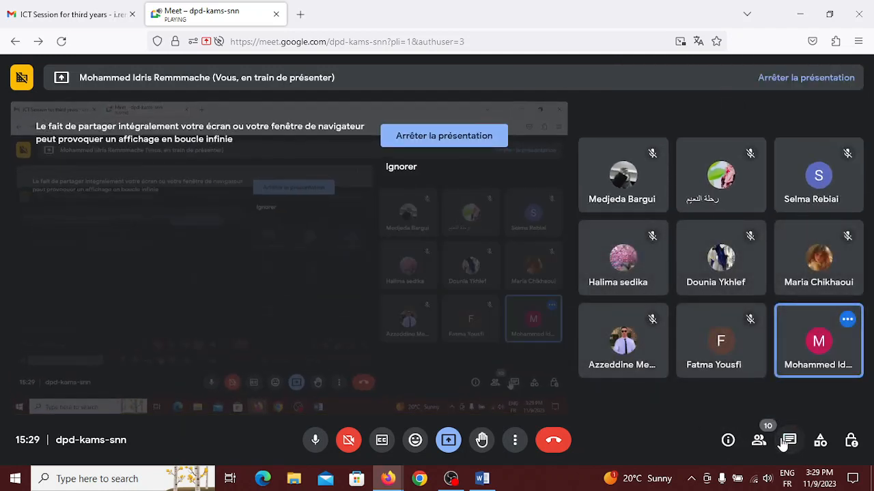
left_click(788, 441)
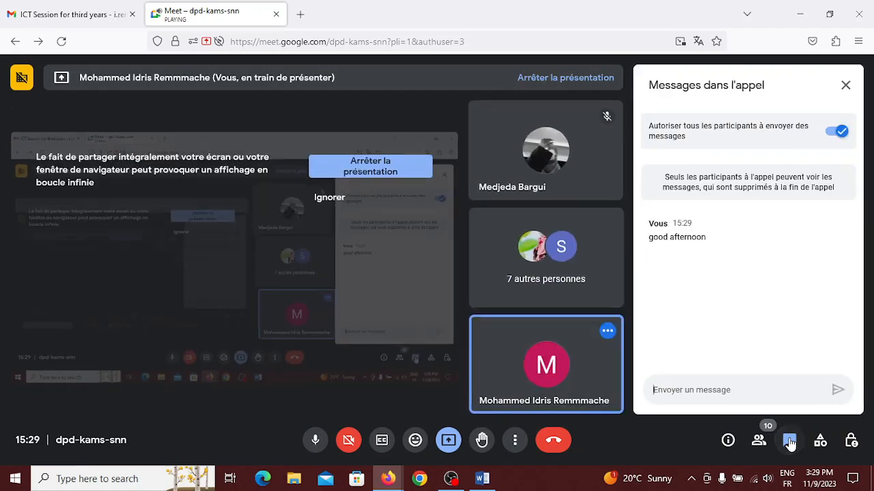
left_click(789, 441)
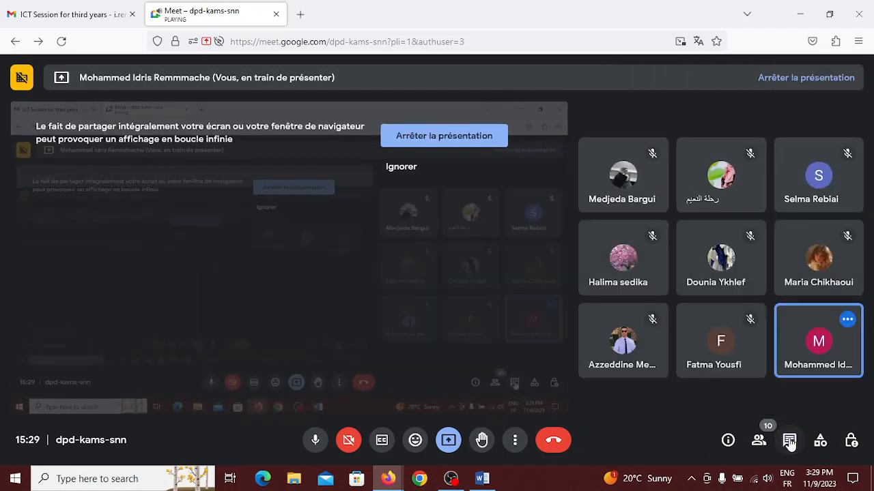
left_click(789, 441)
left_click(789, 441)
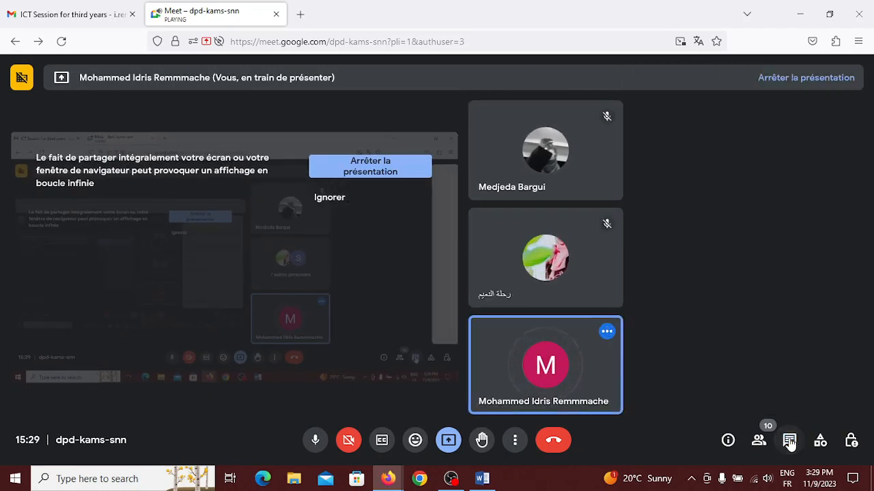
mouse_move(482, 478)
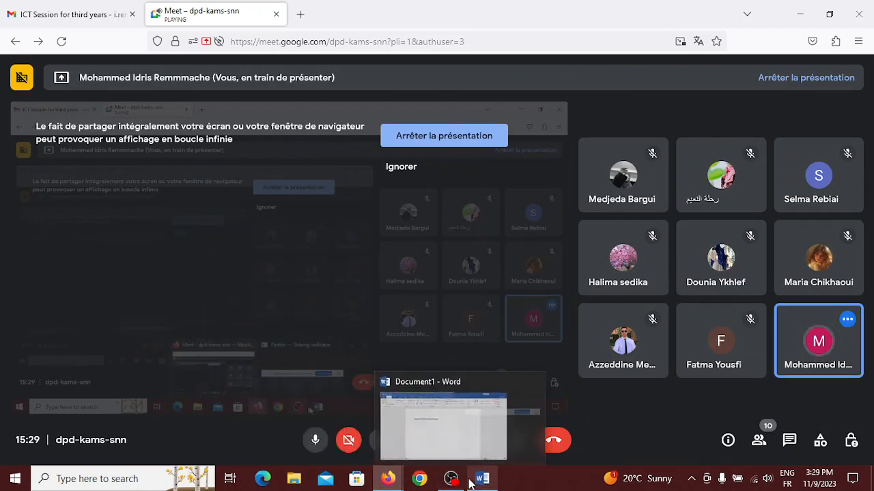
left_click(471, 431)
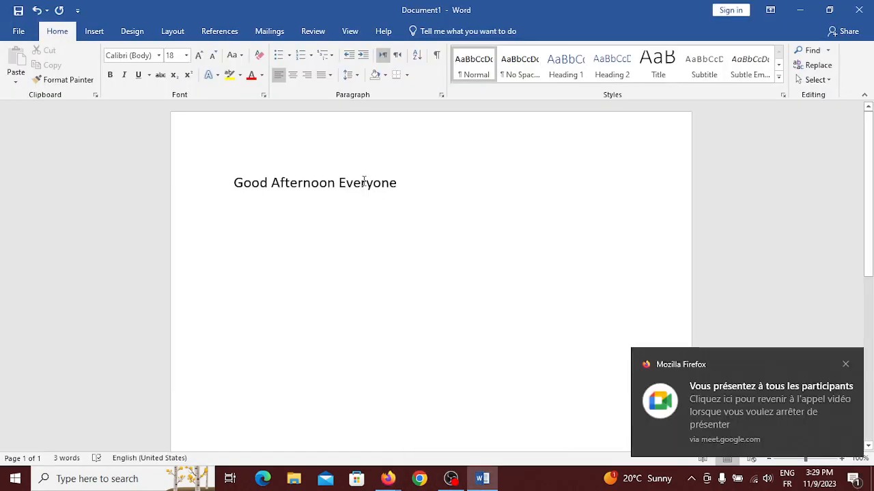
- With no text selected, set the font size after "Everyone" to 36, add the letter "O" and delete it
left_click(187, 57)
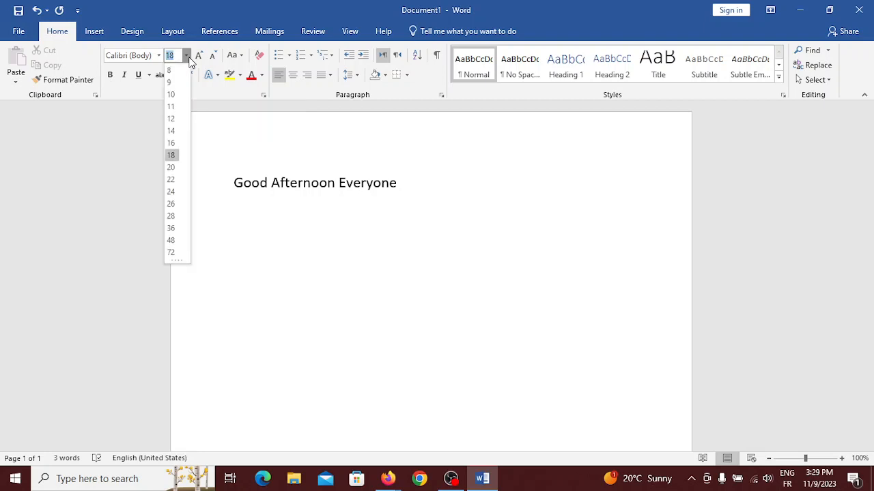
left_click(172, 228)
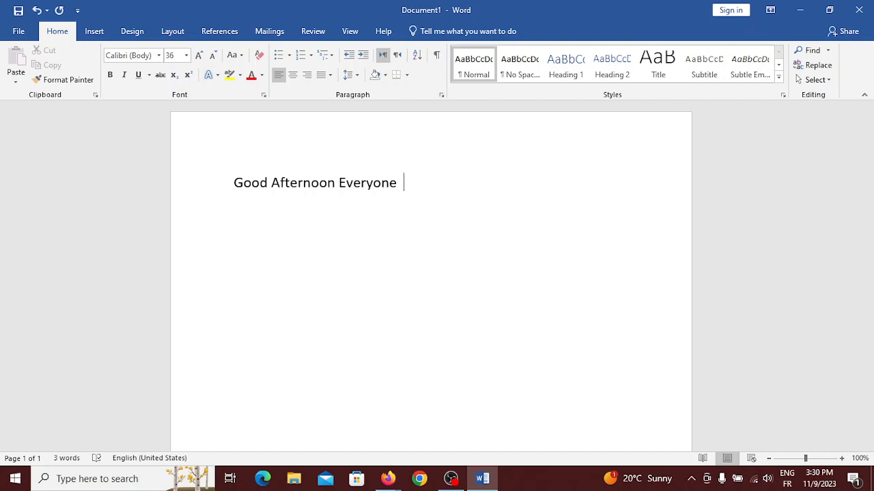
type("O")
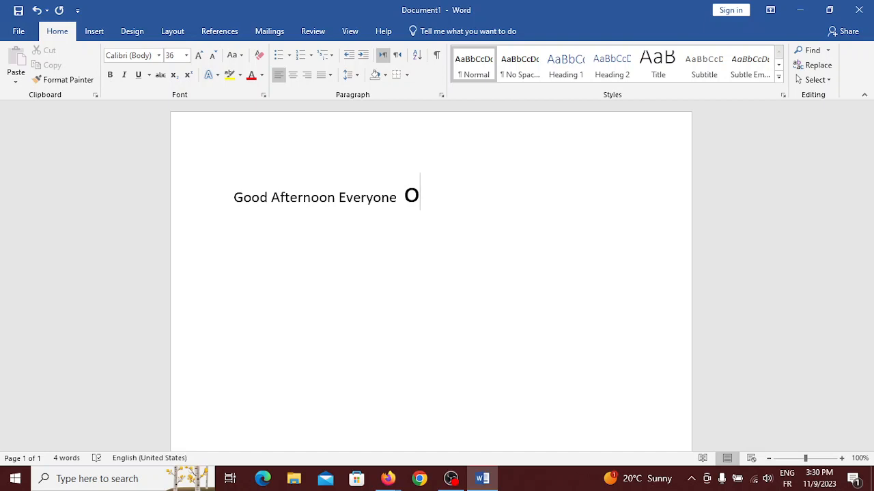
key("BackSpace")
key("BackSpace")
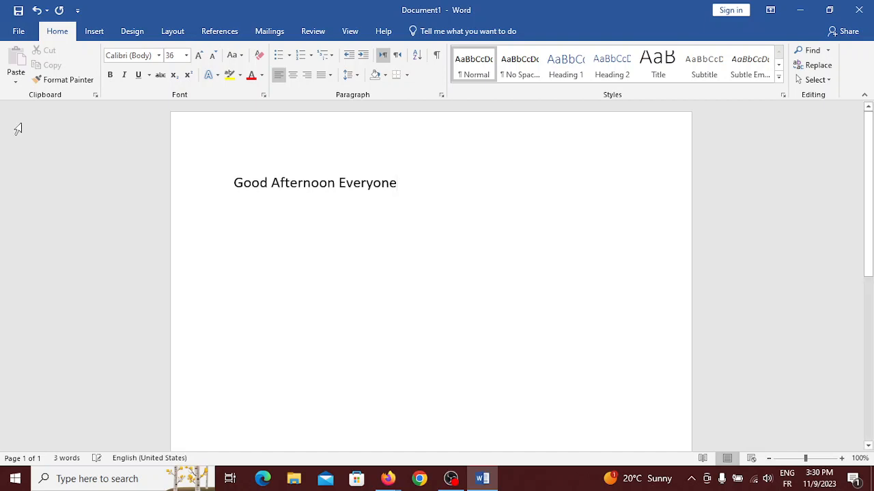
- Select the whole line "Good Afternoon Everyone", preview different font sizes on it and set its size to 16
left_click(232, 182)
left_click_drag(231, 183, 420, 197)
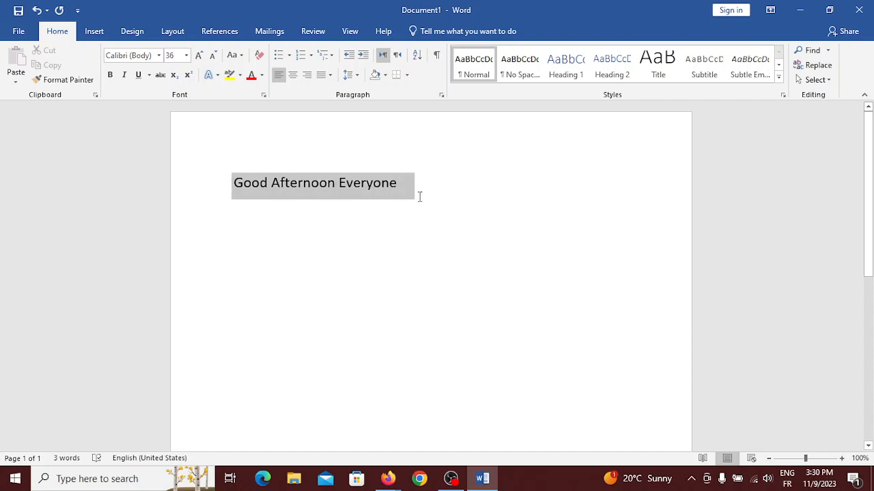
left_click(187, 56)
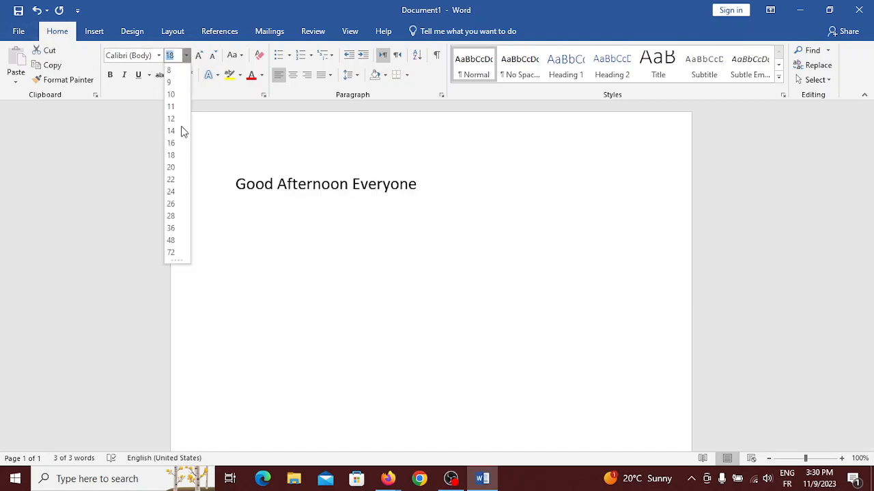
left_click(286, 175)
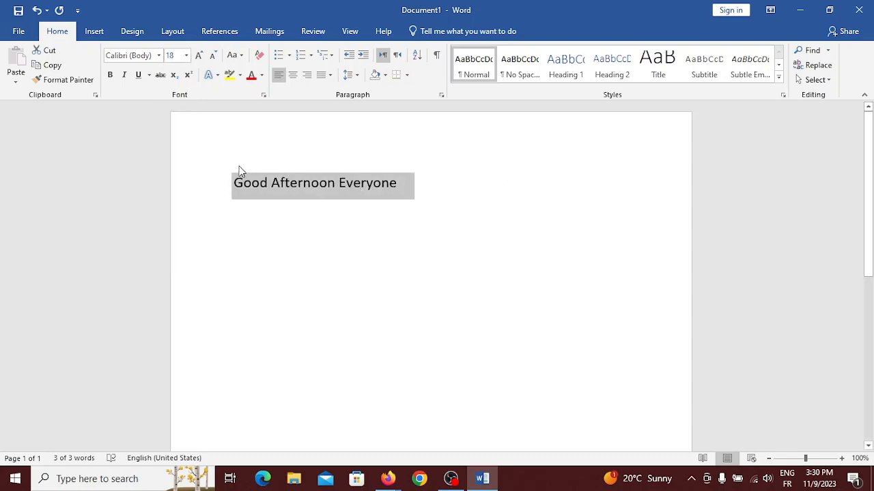
left_click(187, 56)
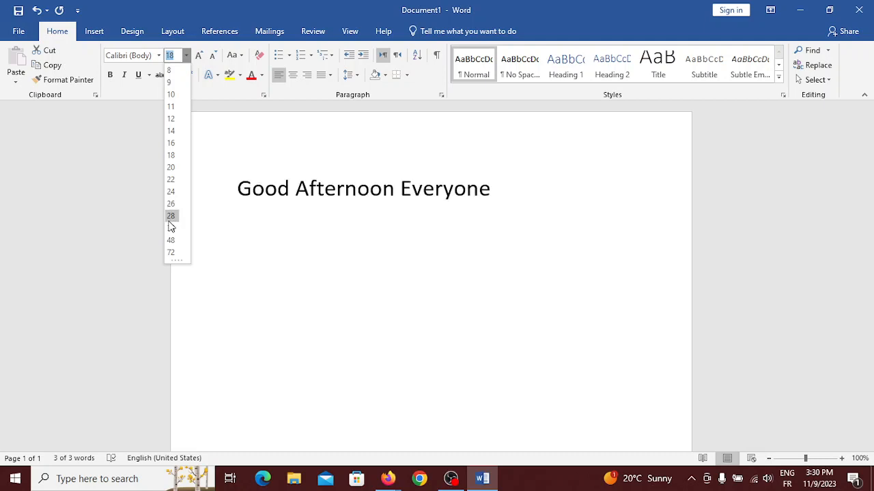
left_click(171, 143)
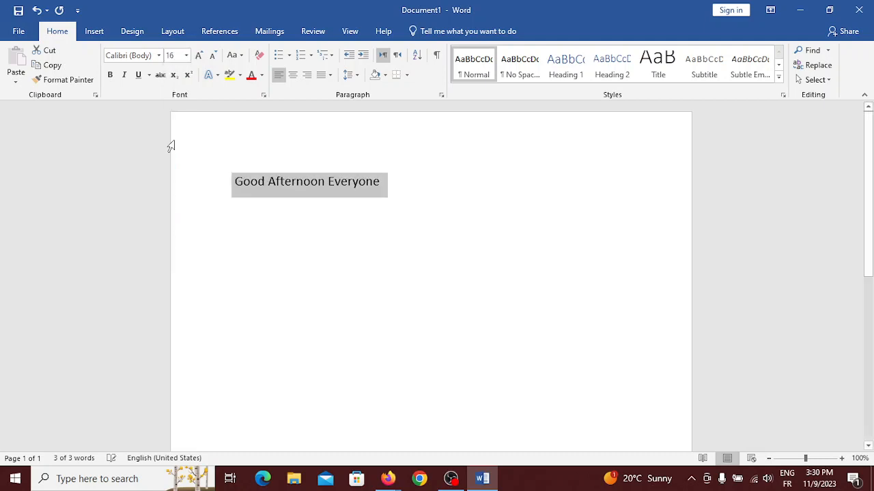
- Demonstrate stepwise font resizing on the selected line: shrink it to 12, grow it to 18 and return it to 16
left_click(212, 56)
left_click(213, 56)
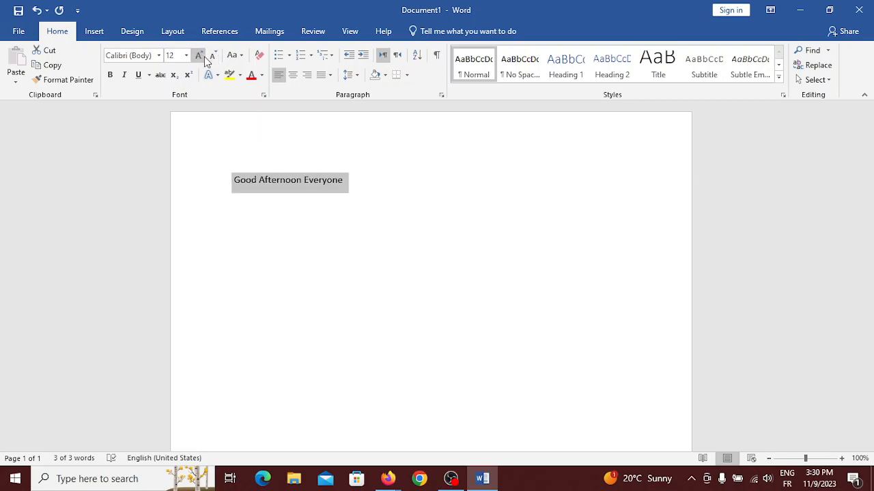
left_click(204, 57)
left_click(204, 57)
left_click(204, 57)
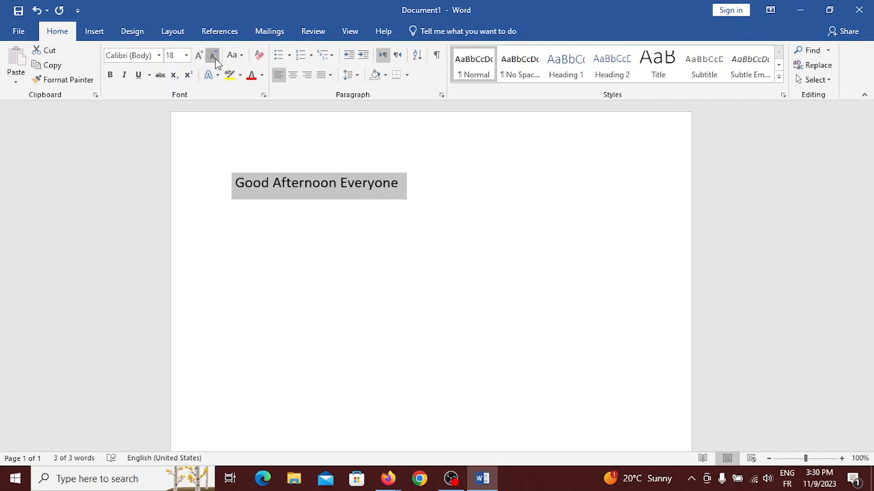
left_click(215, 58)
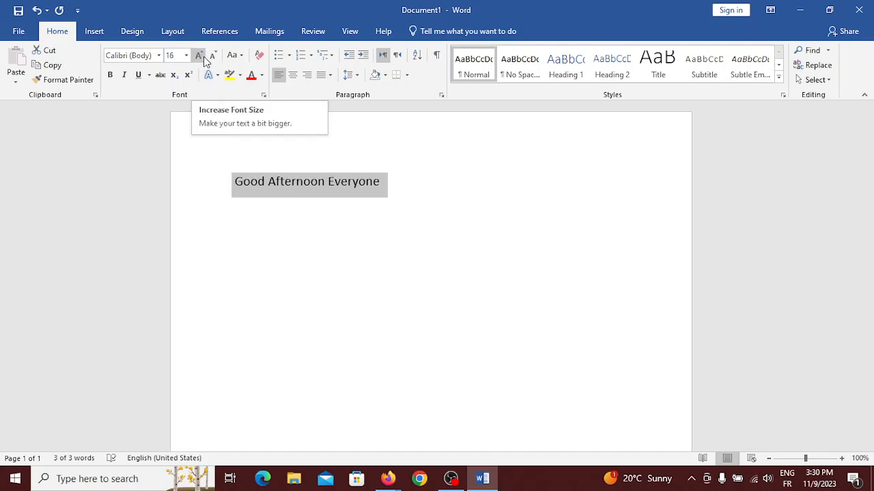
left_click(204, 56)
left_click(213, 59)
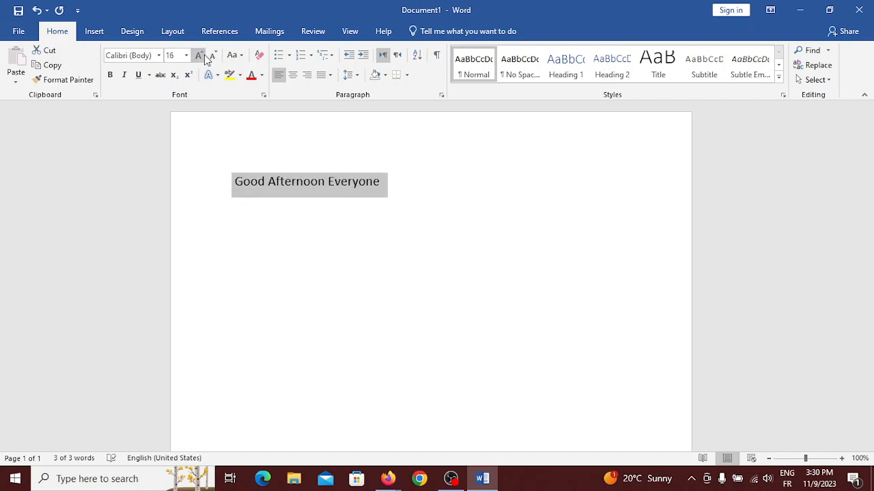
- Grow the selected line "Good Afternoon Everyone" stepwise to size 22 and show the list of available font sizes without choosing one
left_click(204, 57)
left_click(204, 57)
left_click(205, 57)
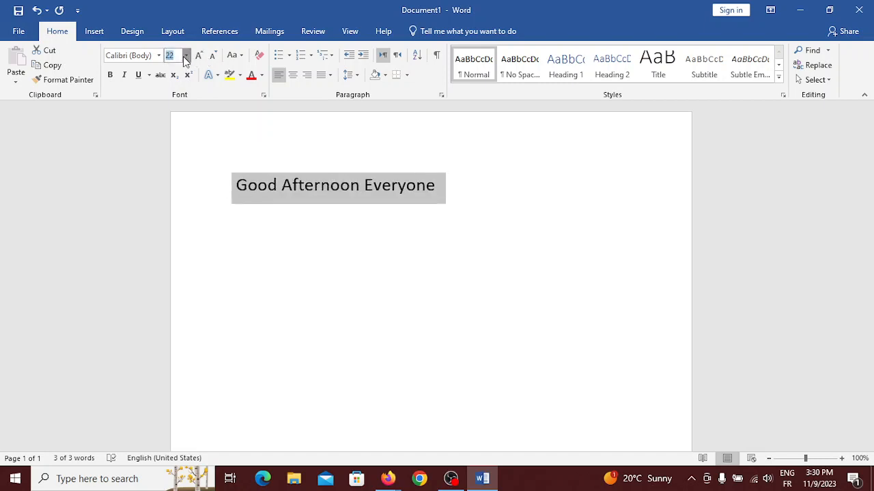
left_click(184, 56)
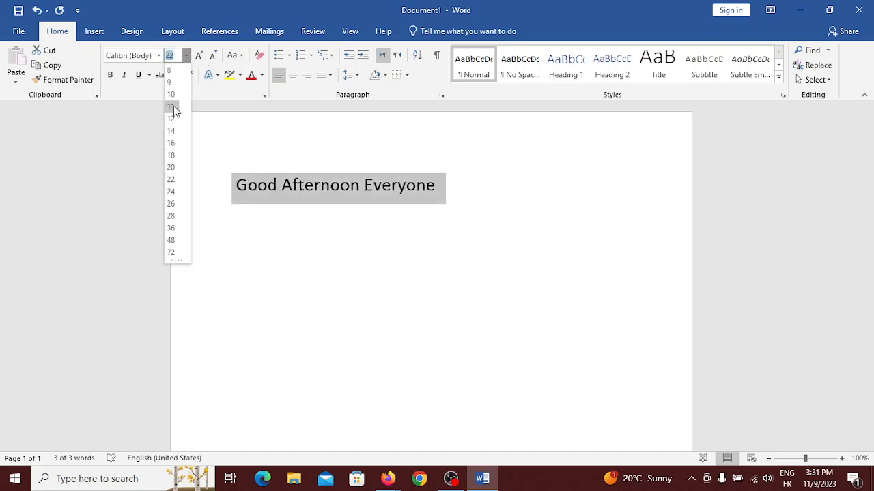
left_click(187, 56)
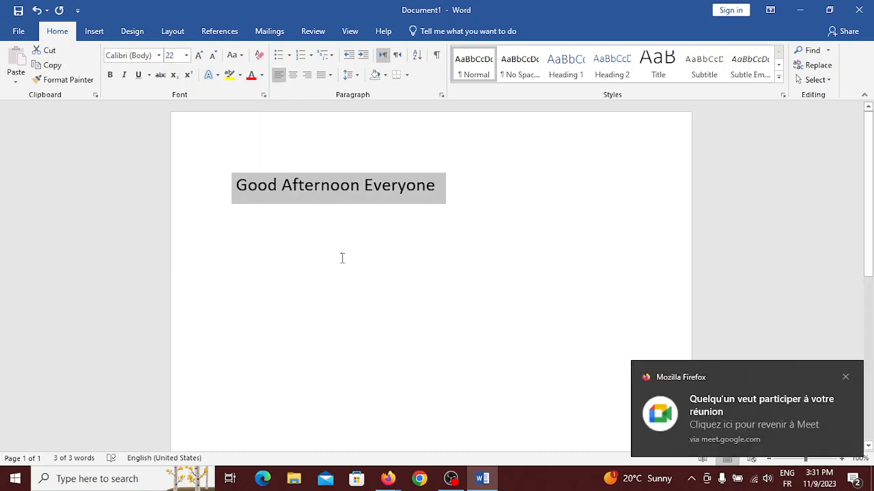
- Switch to the Google Meet call, admit the participant waiting to join and return to the Word document
mouse_move(398, 483)
left_click(357, 448)
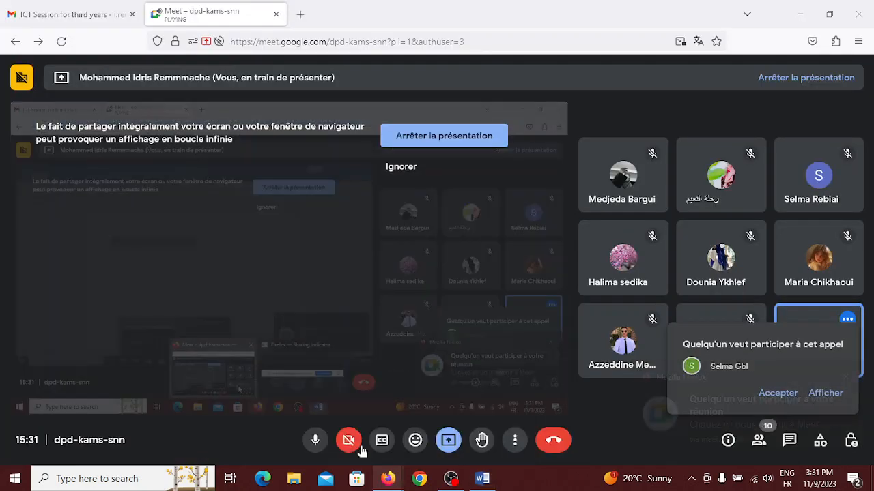
left_click(777, 395)
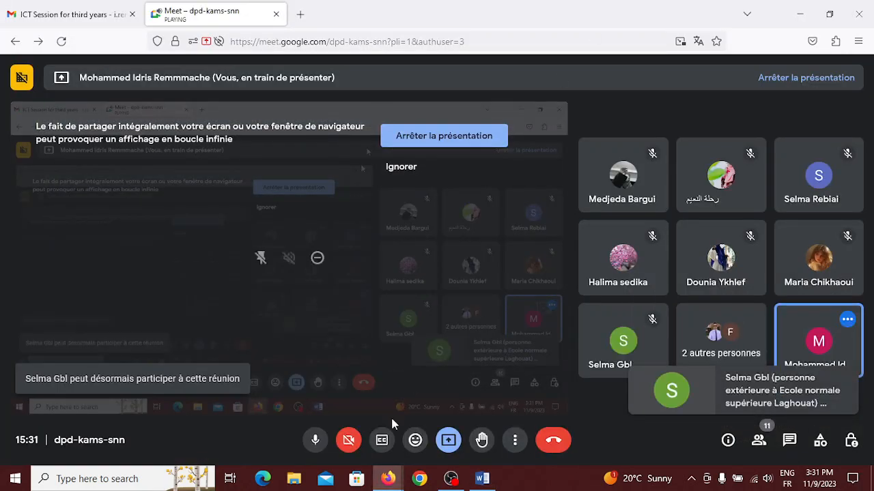
left_click(480, 479)
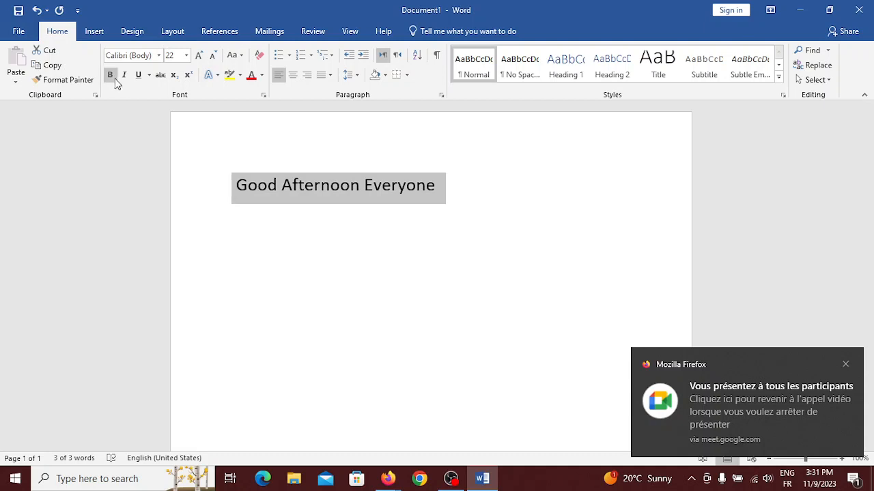
- Demonstrate italics on the word "Afternoon" and on the whole line, leaving the line without italics
left_click(327, 195)
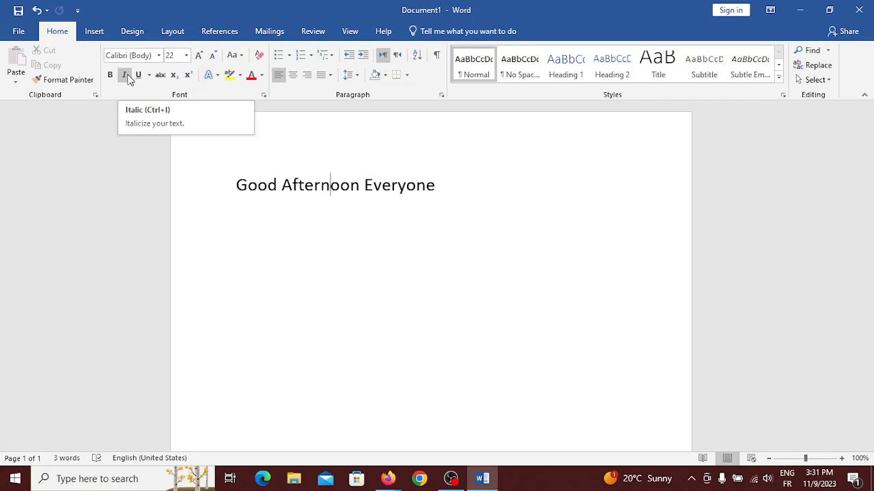
left_click(126, 76)
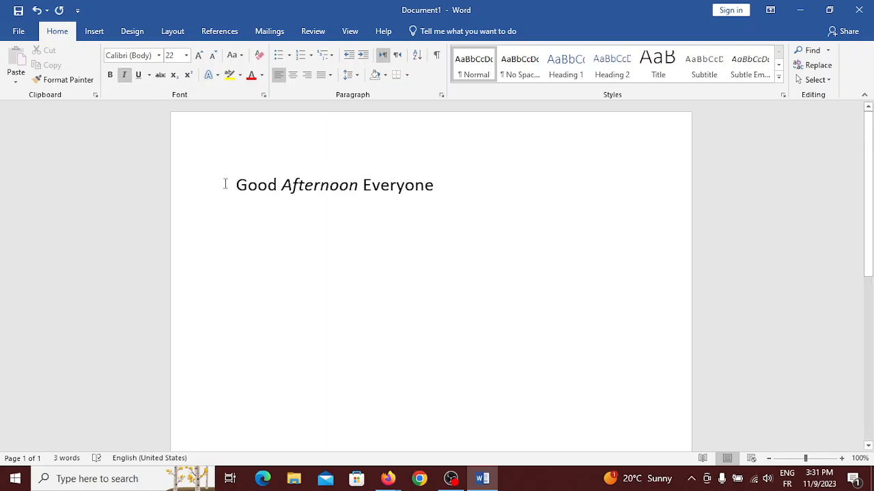
left_click_drag(237, 185, 472, 171)
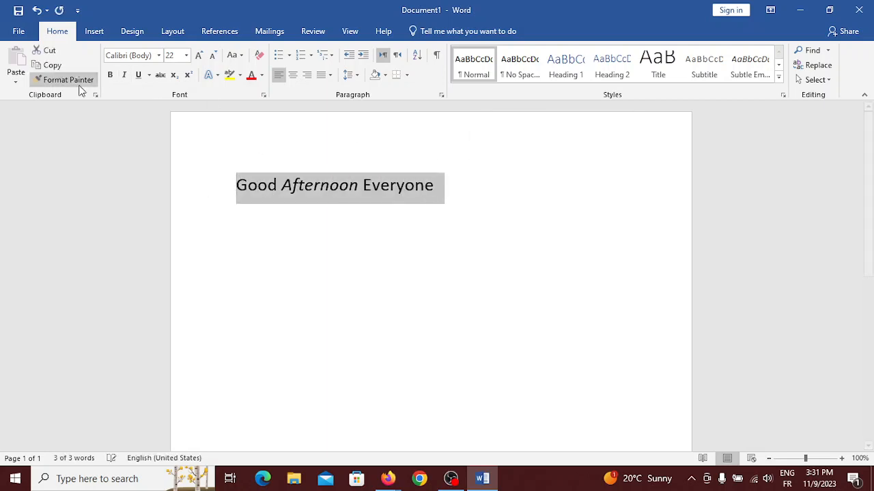
left_click(121, 76)
left_click(123, 76)
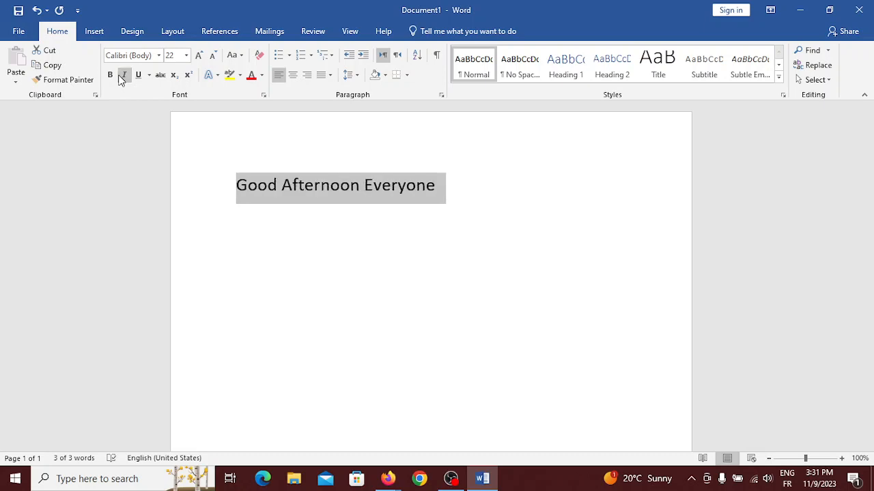
left_click(122, 76)
left_click(122, 76)
- Demonstrate underline and strikethrough on the selected line, show the available underline styles and remove both effects
left_click(138, 76)
left_click(148, 75)
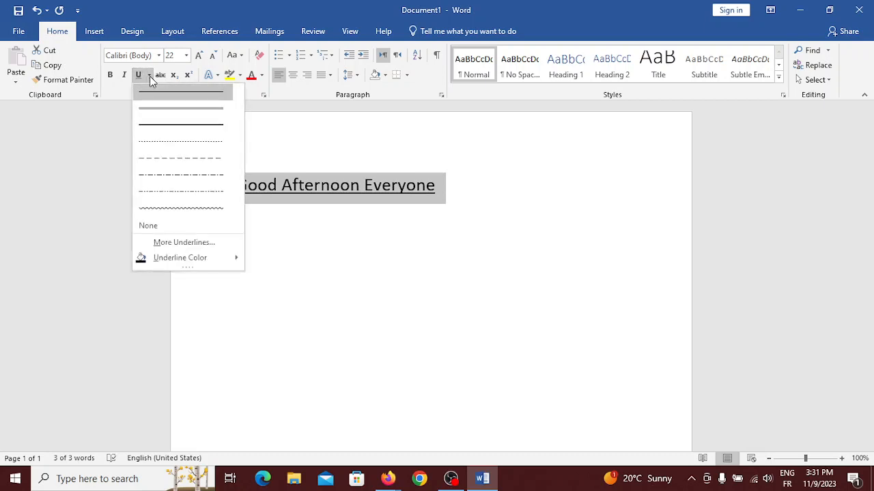
left_click(150, 76)
left_click(150, 76)
left_click(150, 75)
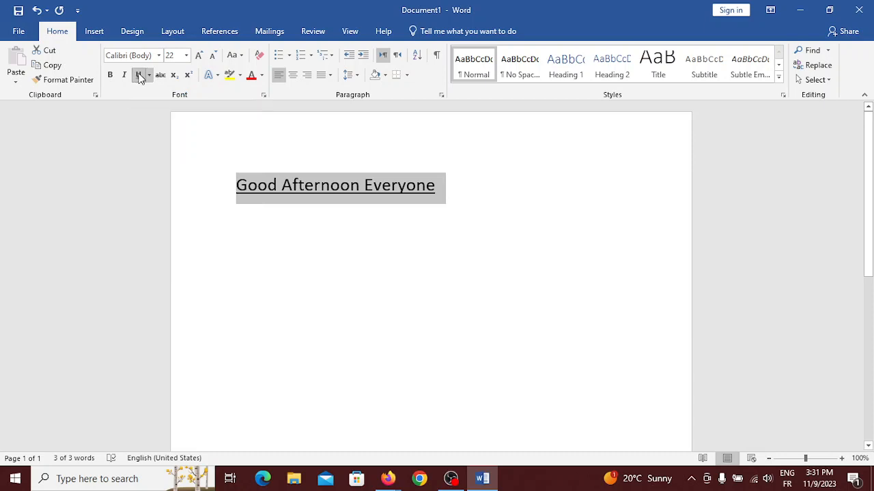
left_click(140, 76)
left_click(160, 75)
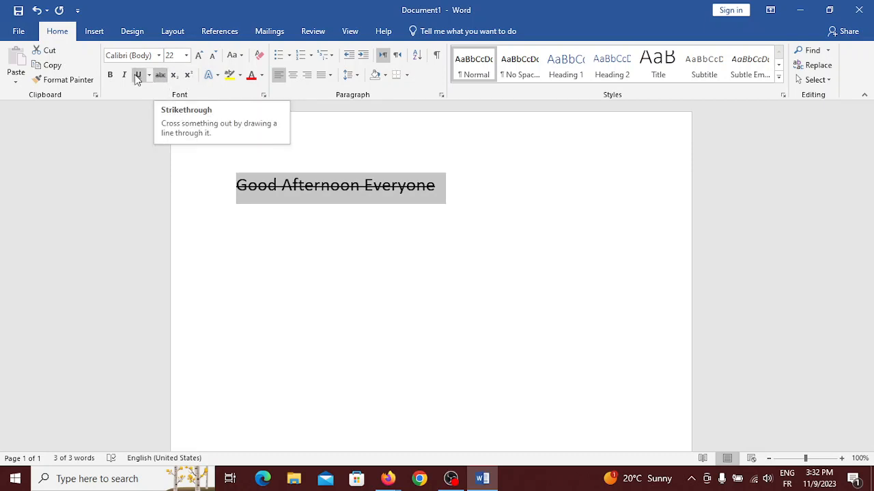
left_click(160, 76)
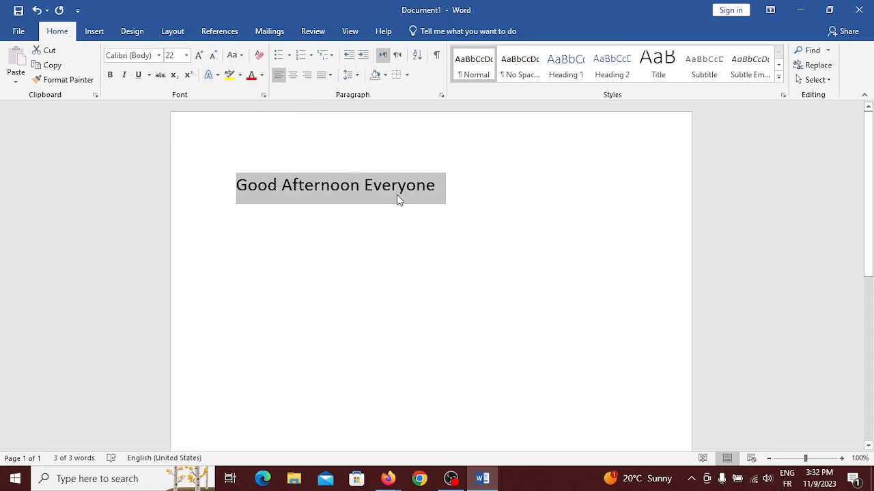
- Show the text effects gallery and apply the bold blue effect with outline and shadow to the selected line
left_click(216, 76)
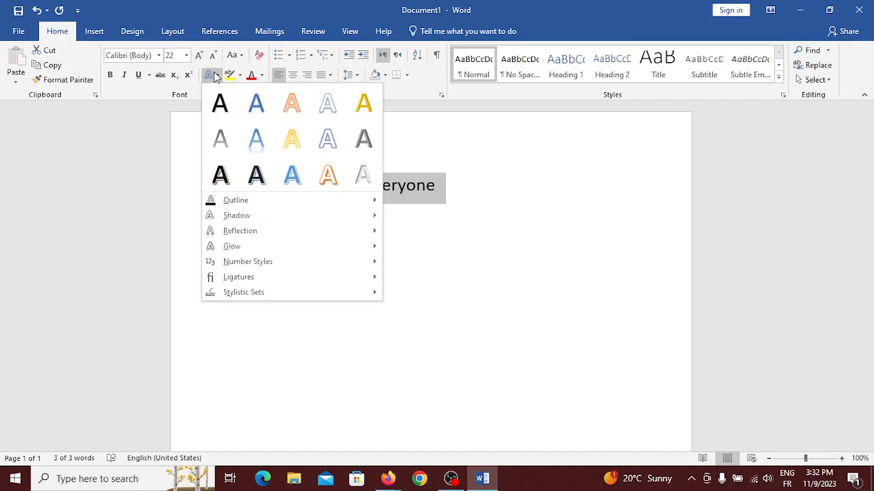
left_click(214, 74)
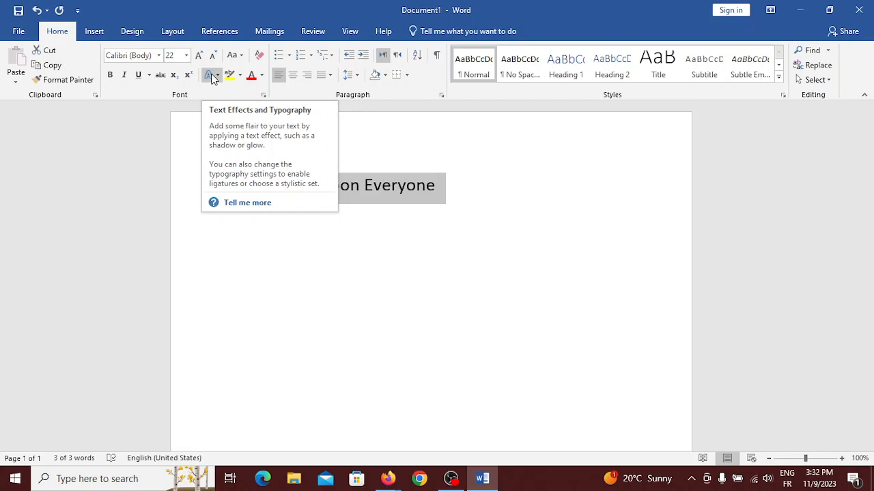
left_click(212, 76)
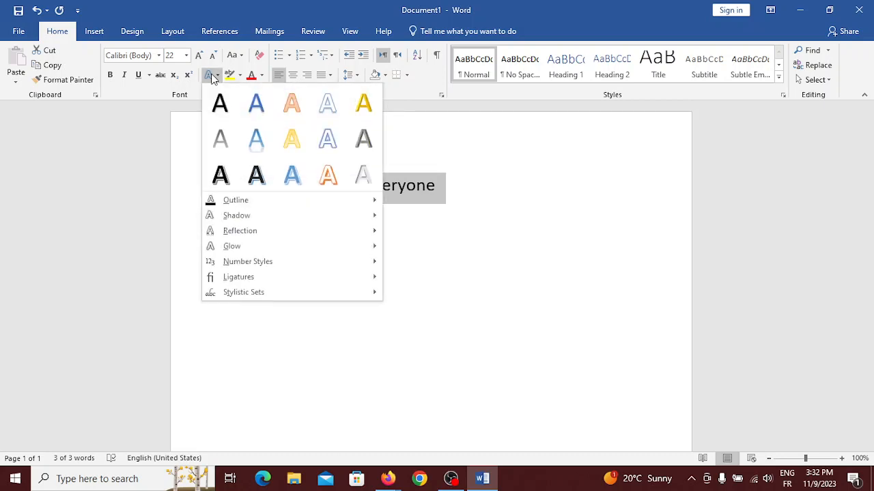
left_click(292, 176)
left_click(457, 195)
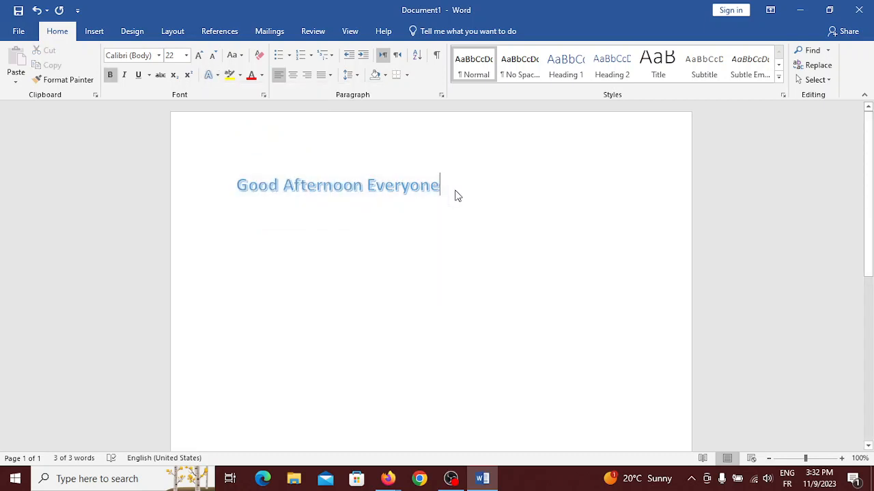
- Highlight the whole line "Good Afternoon Everyone" in yellow
double_click(409, 189)
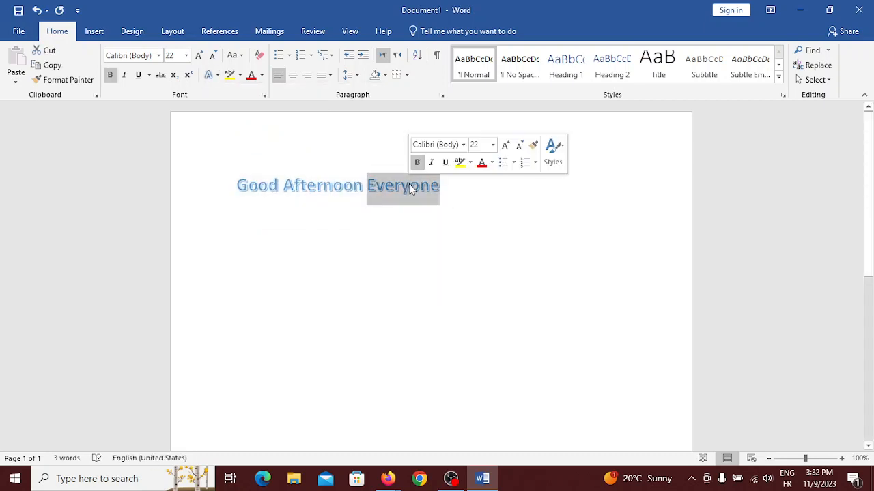
left_click(323, 181)
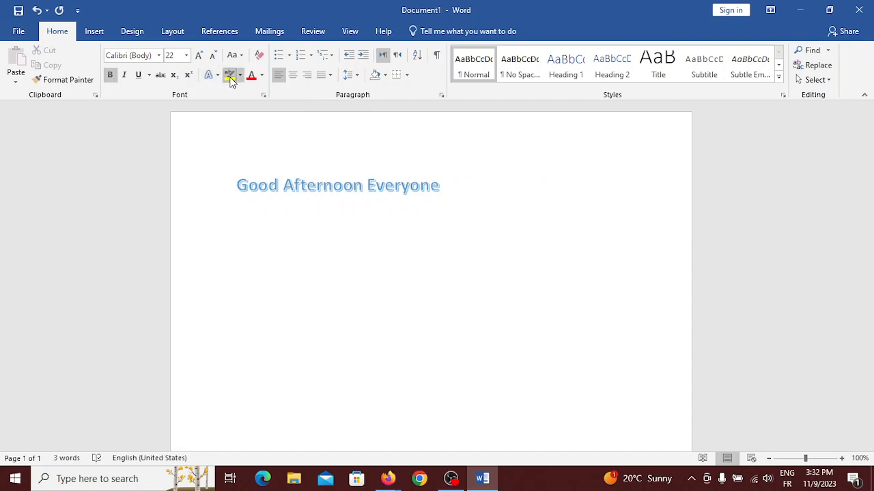
left_click_drag(238, 185, 392, 186)
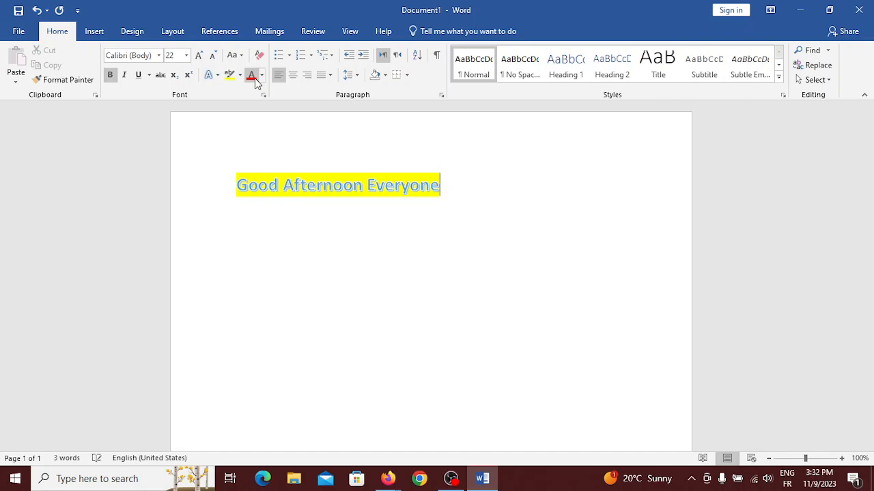
- Select the highlighted line, change its font color to red and deselect it
triple_click(247, 185)
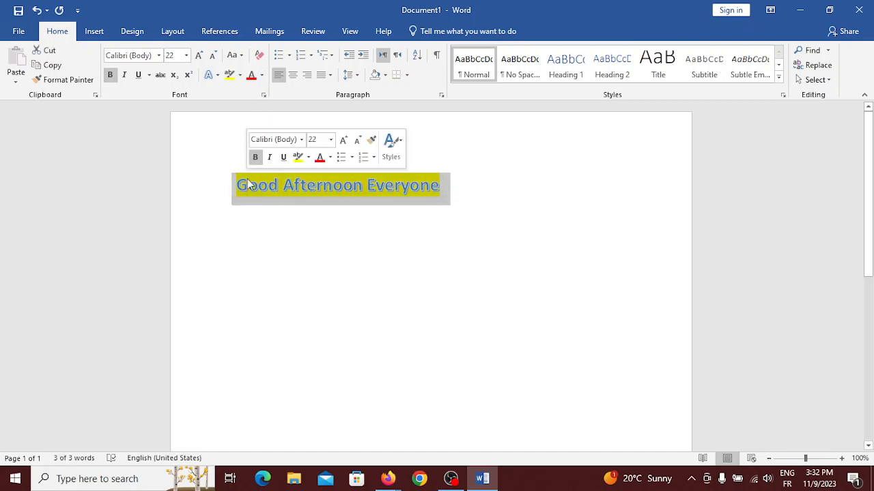
left_click(251, 77)
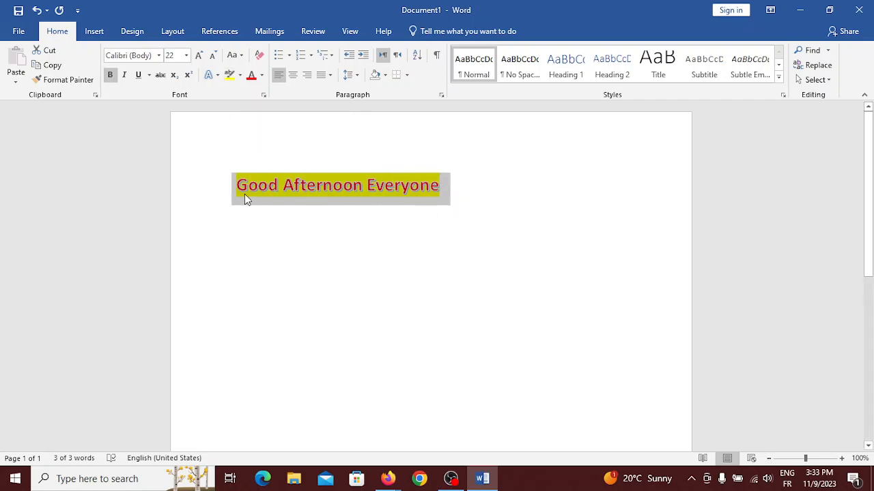
left_click(421, 187)
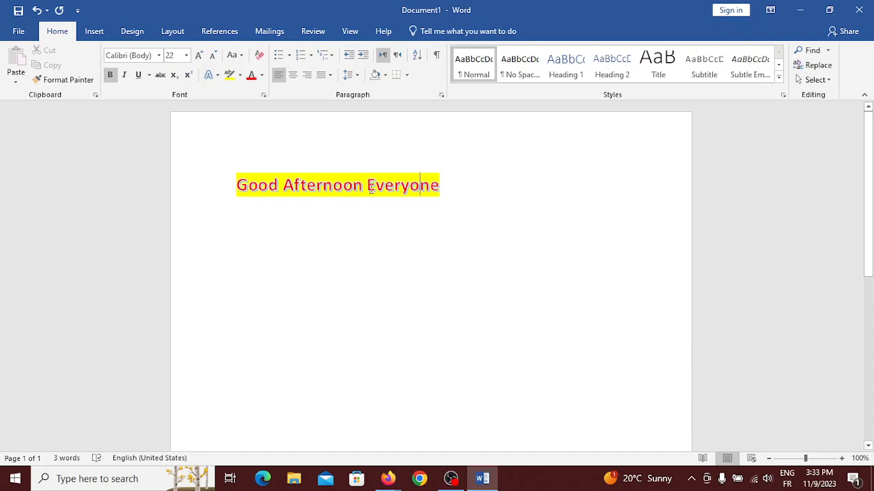
- Undo the font color, highlight, text effect, strikethrough, underline and italic changes, and the last size increase on the line
left_click(41, 13)
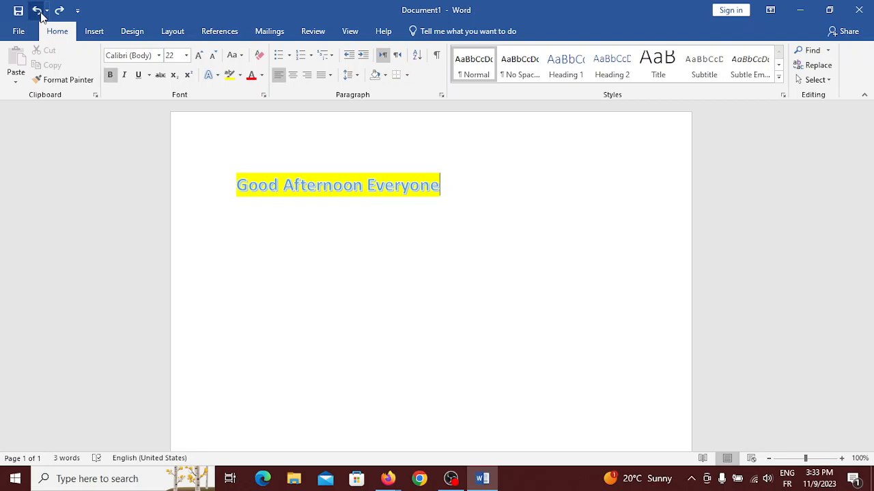
left_click(41, 13)
left_click(41, 14)
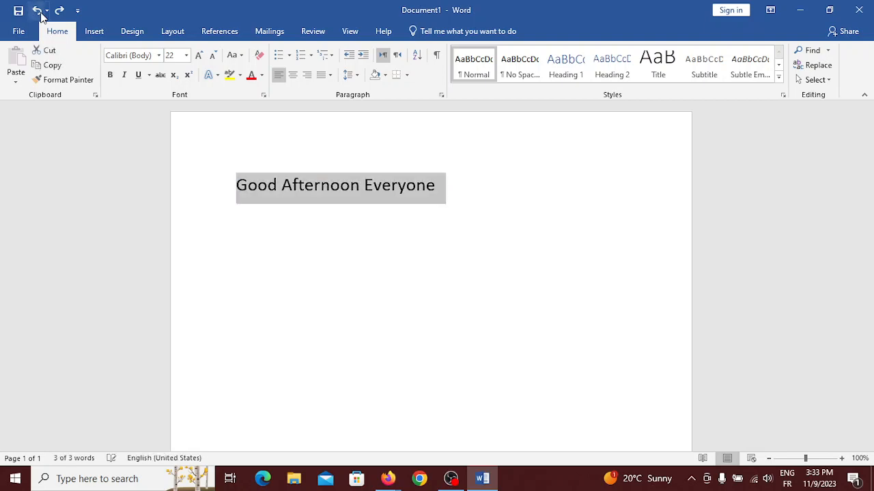
left_click(41, 14)
left_click(41, 14)
left_click(41, 14)
left_click(41, 14)
left_click(41, 13)
left_click(41, 13)
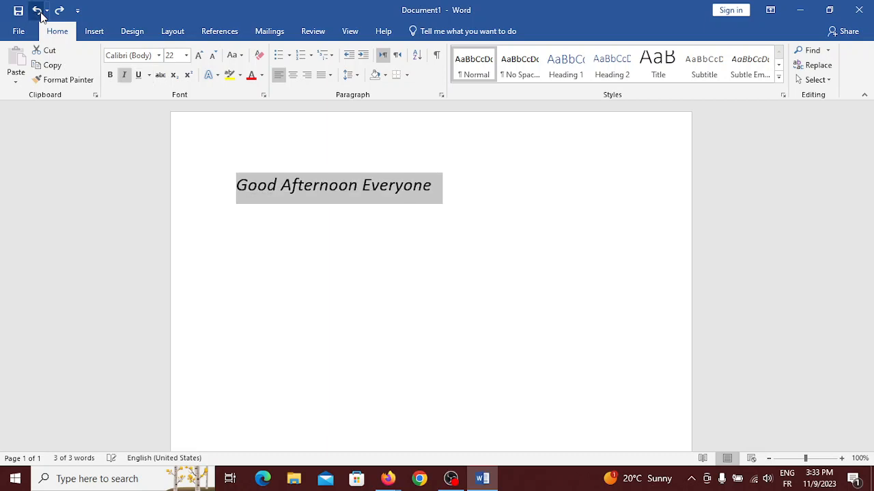
left_click(41, 14)
left_click(41, 14)
left_click(41, 14)
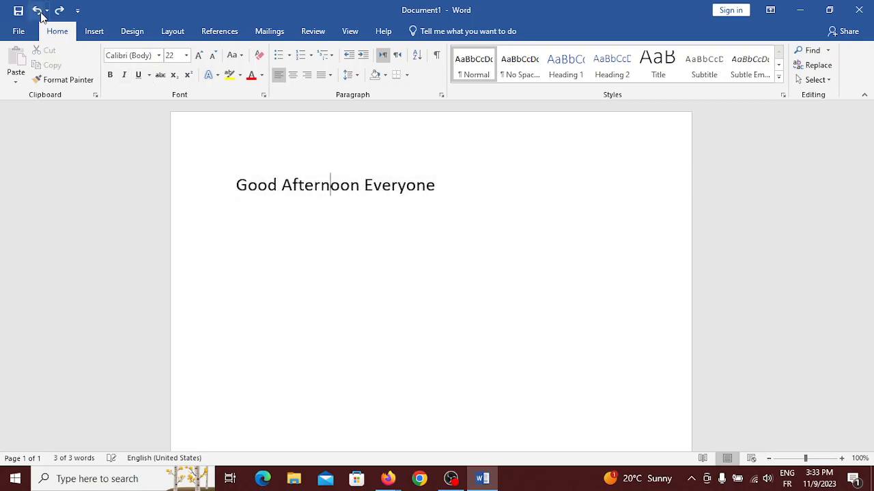
left_click(41, 14)
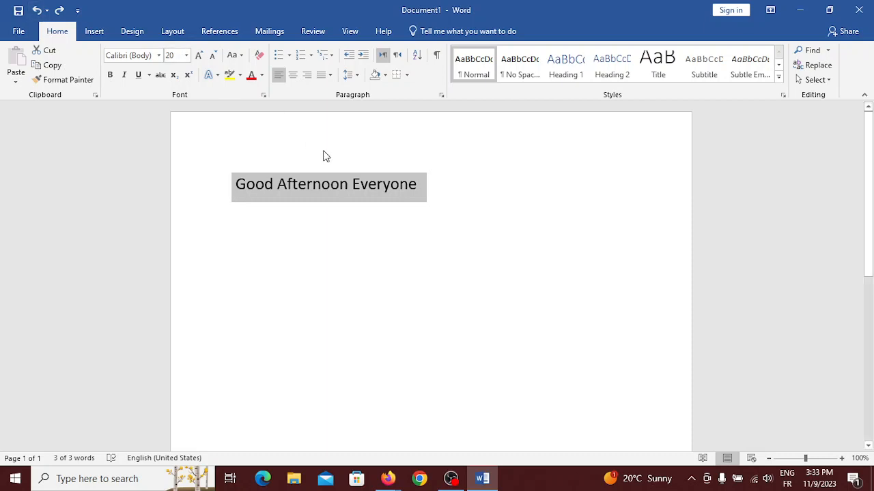
- Delete the whole line "Good Afternoon Everyone", enter "List:" in its place and start a new line below it
left_click(416, 185)
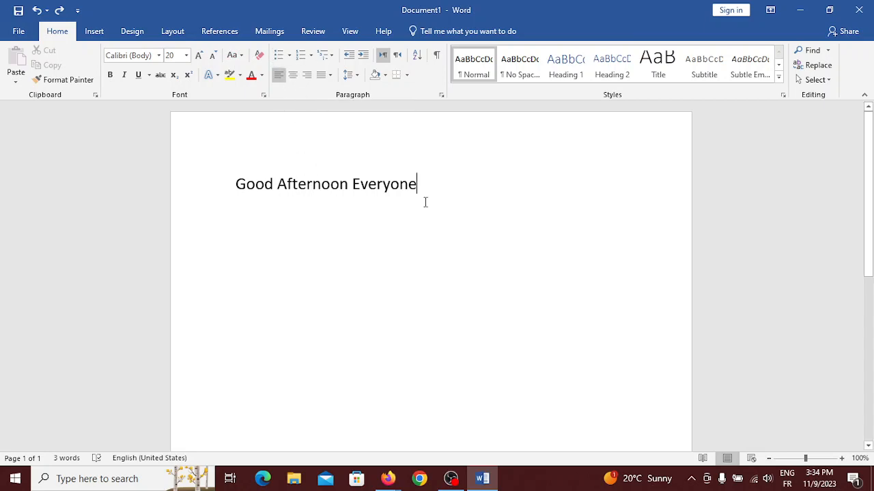
key("BackSpace")
key("BackSpace")
key("BackSpace")
key("BackSpace")
key("BackSpace")
key("BackSpace")
key("BackSpace")
key("BackSpace")
key("BackSpace")
key("BackSpace")
key("BackSpace")
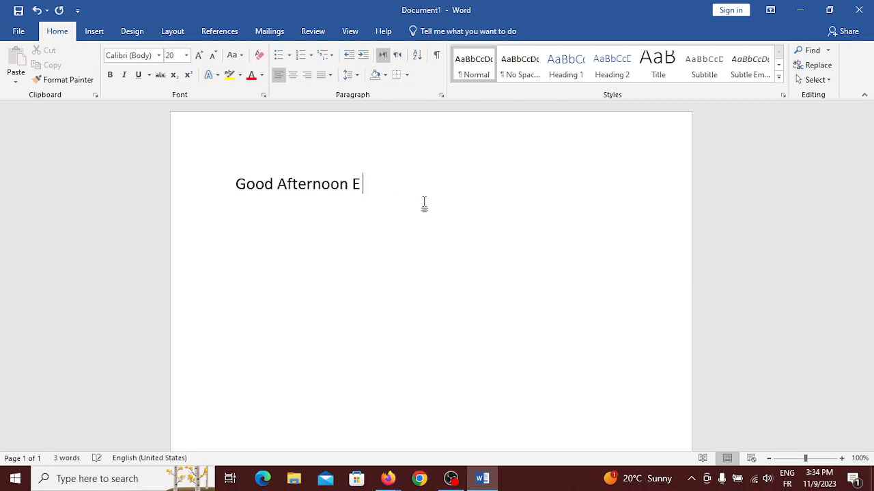
key("BackSpace")
key("BackSpace")
key("BackSpace")
key("BackSpace")
key("BackSpace")
key("BackSpace")
key("BackSpace")
key("BackSpace")
key("BackSpace")
key("BackSpace")
key("BackSpace")
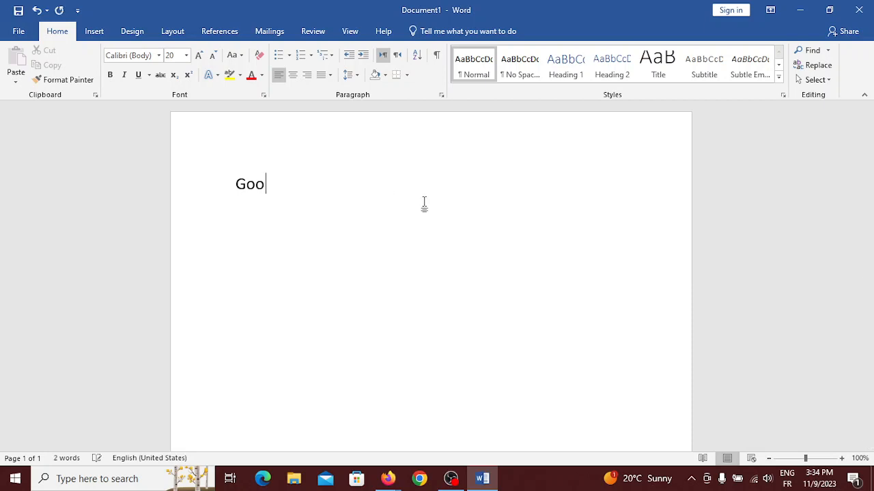
key("BackSpace")
type("List:")
key("Return")
- Try the default bullet on the empty line below "List:" and examine the available styles in the bullet library
left_click(283, 56)
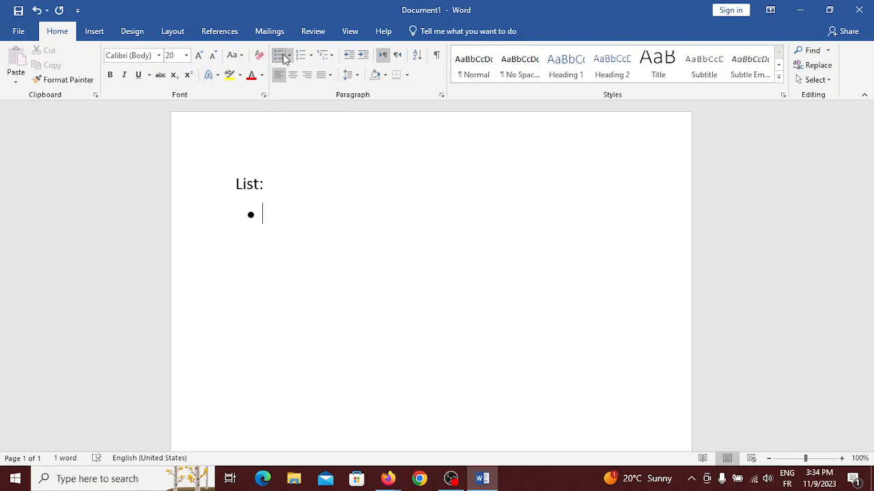
left_click(283, 58)
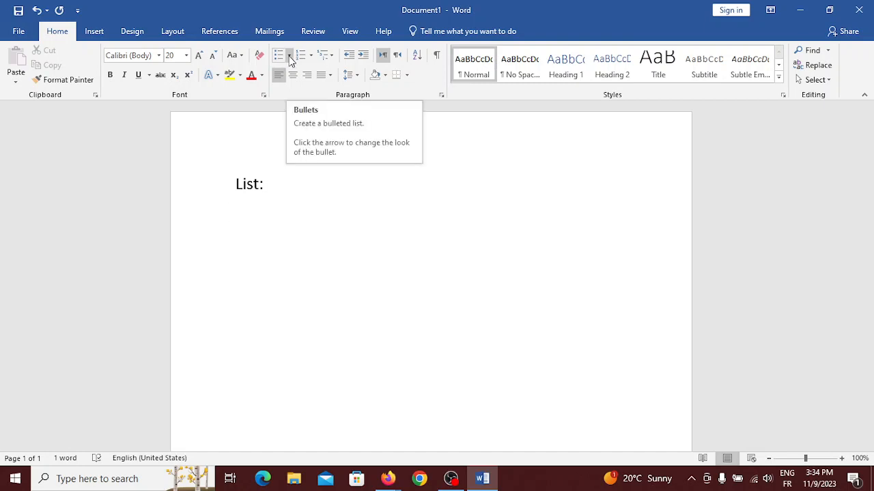
left_click(289, 57)
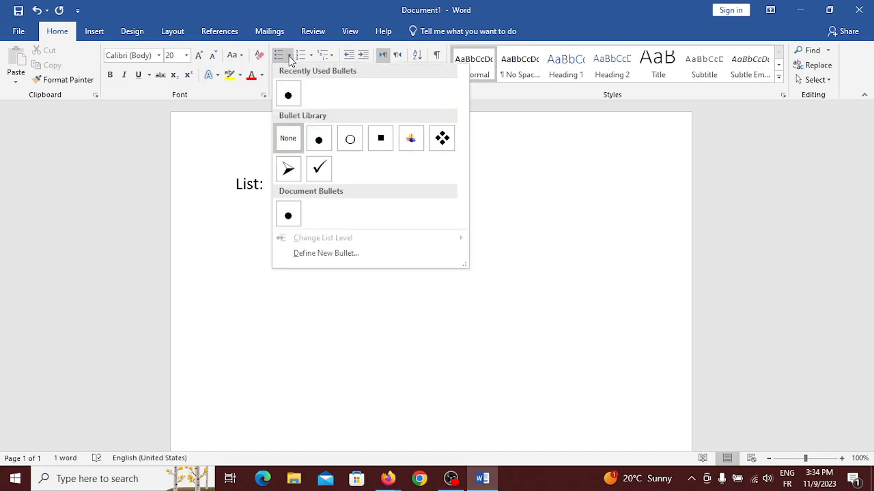
left_click(290, 58)
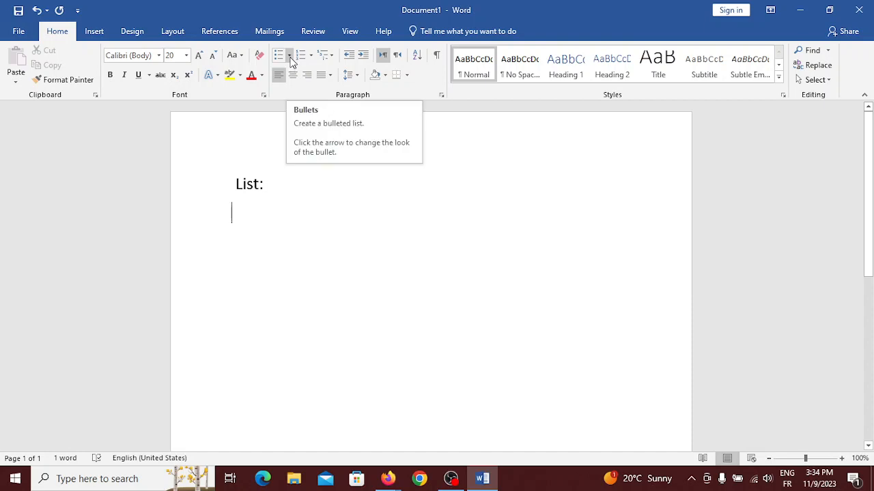
left_click(290, 58)
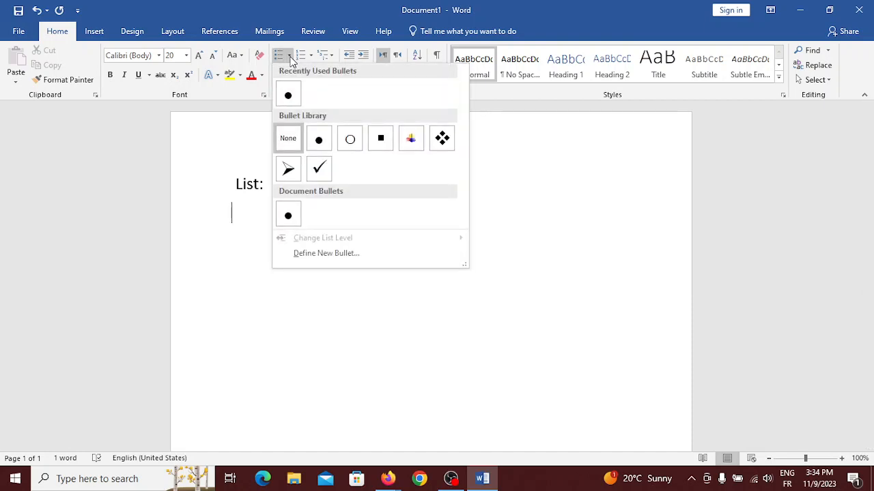
left_click(290, 58)
left_click(290, 59)
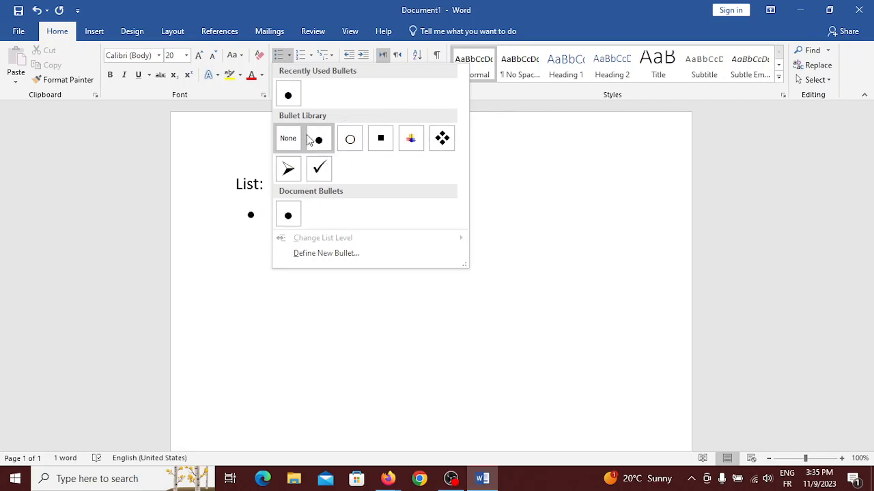
left_click(289, 55)
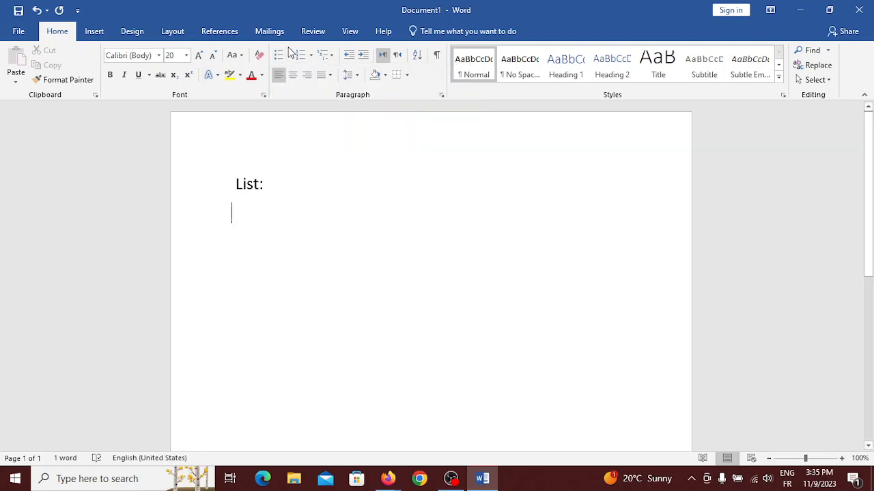
- Start a round-bulleted list below "List:" and enter "1" with a superscript "st" as the first item
left_click(281, 57)
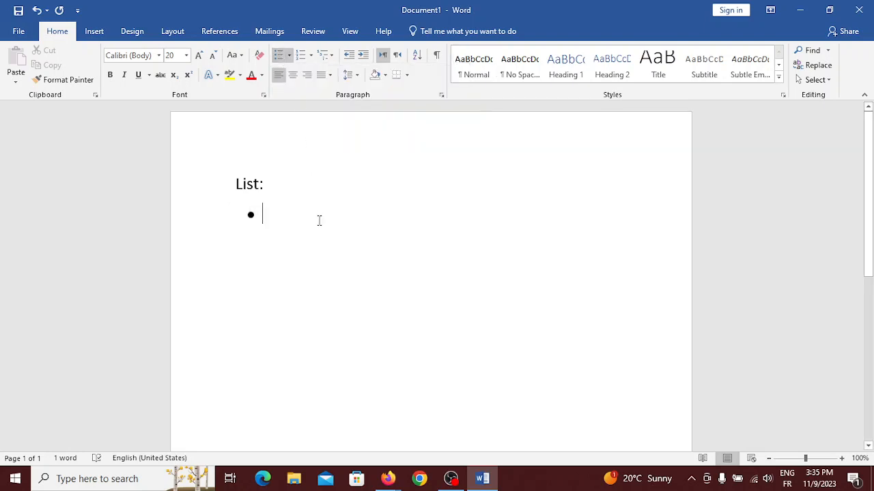
type("1")
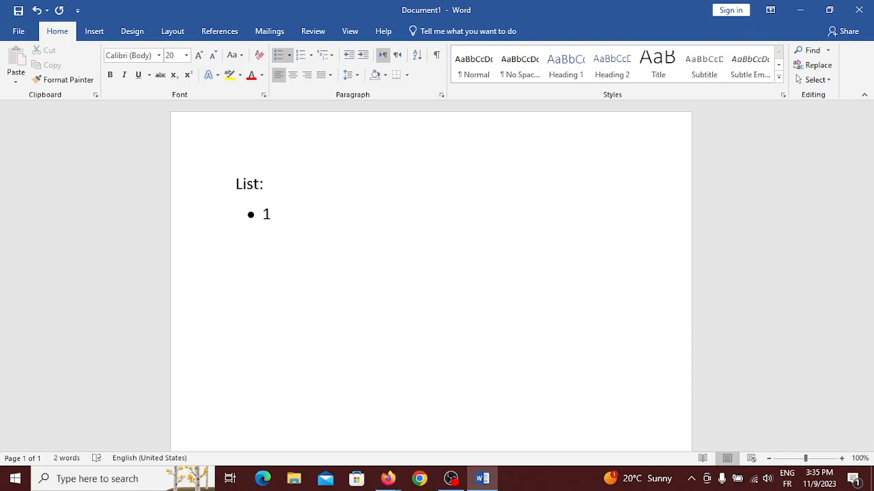
left_click(188, 76)
type("st")
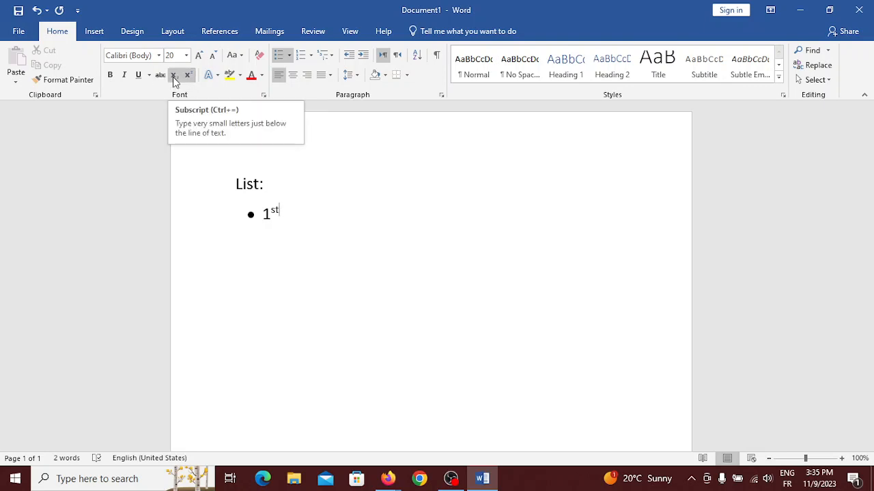
- Delete the superscript "st" after the 1, retype it as normal text and format it as superscript
key("BackSpace")
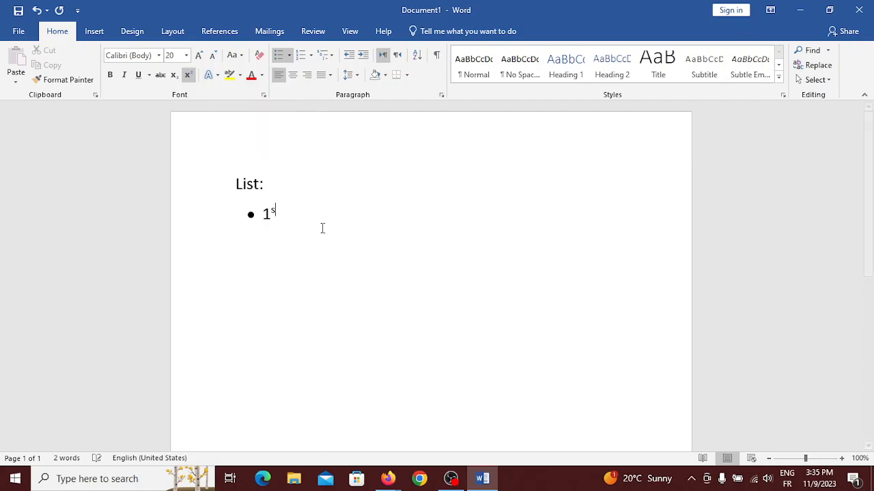
left_click(190, 76)
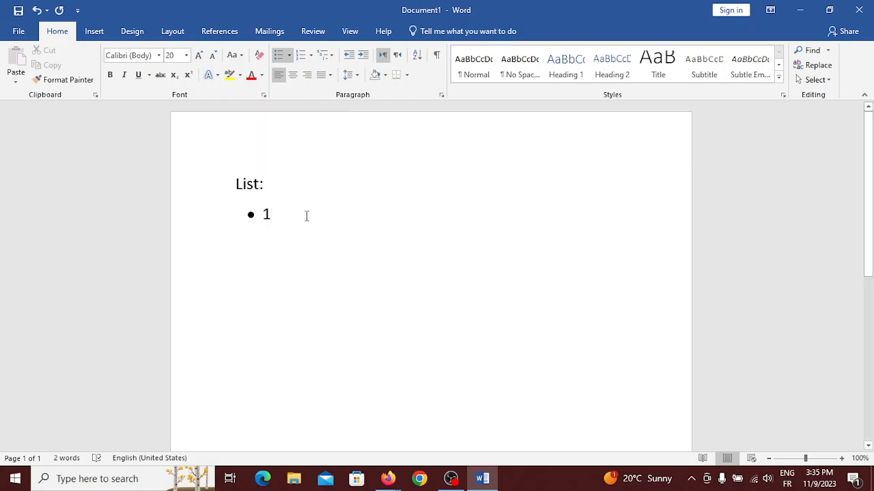
type("st")
left_click_drag(272, 214, 284, 215)
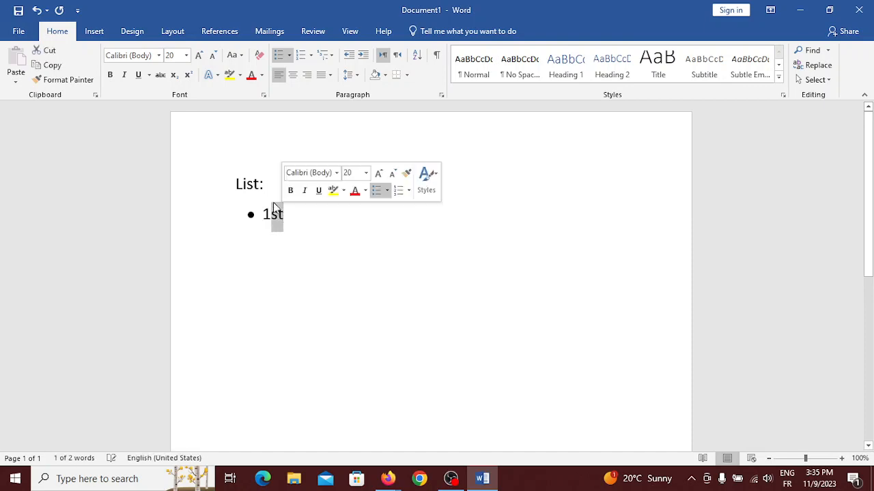
left_click(183, 77)
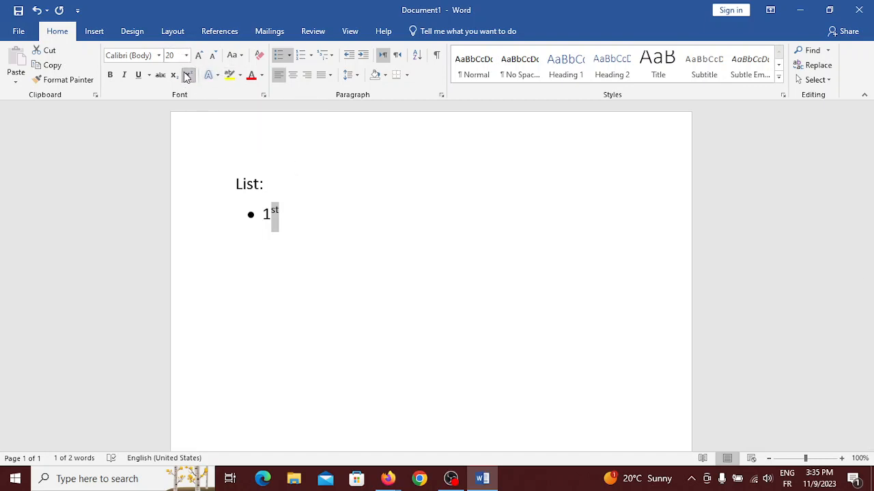
left_click(332, 225)
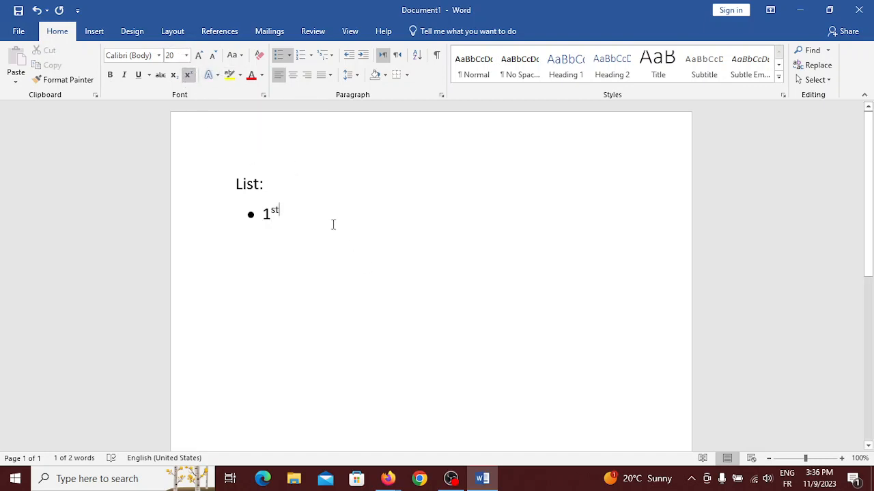
- Turn off superscript, finish the first item with a period and start a second bullet
left_click(189, 77)
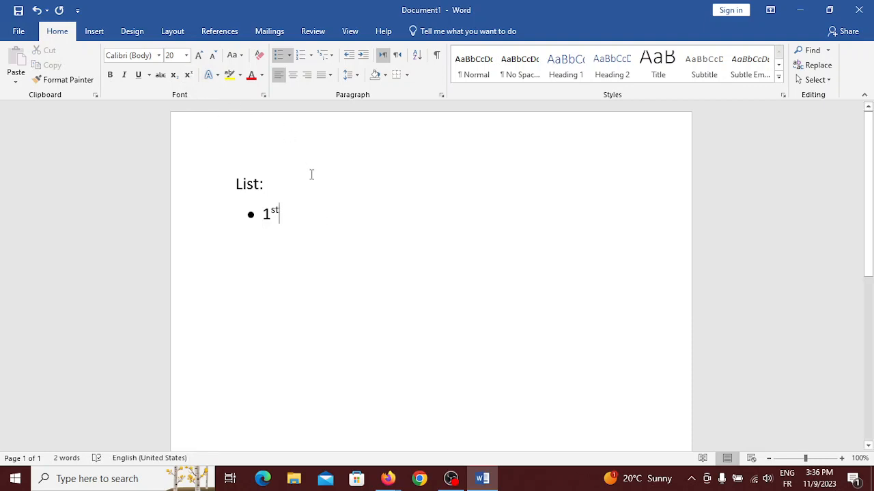
type(".")
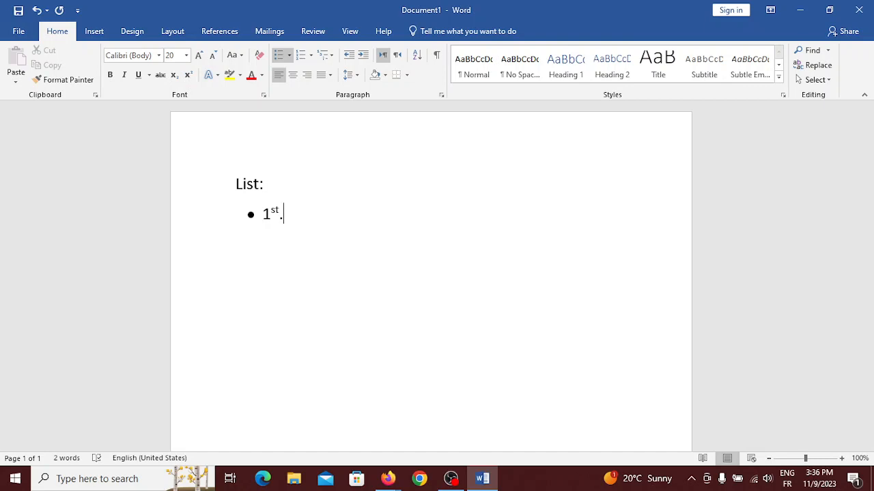
key("Return")
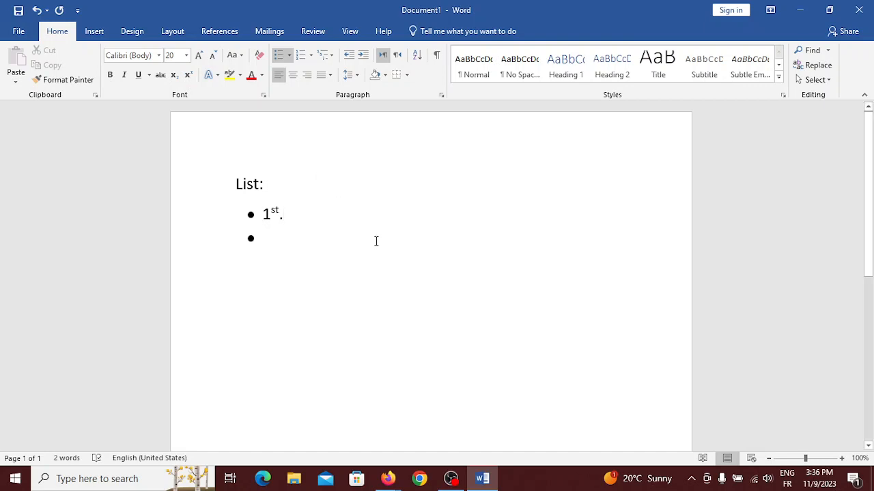
- Enter "2nd." as the second bullet with "nd" in superscript and start a third bullet
left_click(287, 218)
type("2")
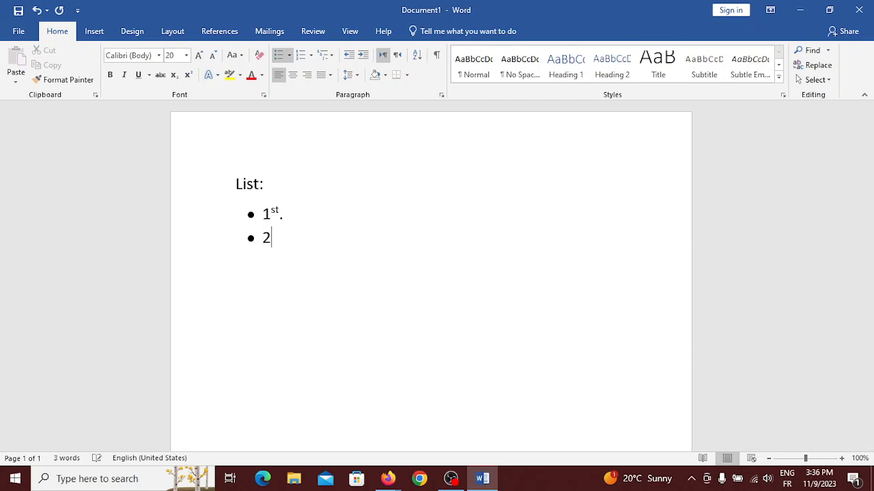
left_click(189, 77)
type("nd")
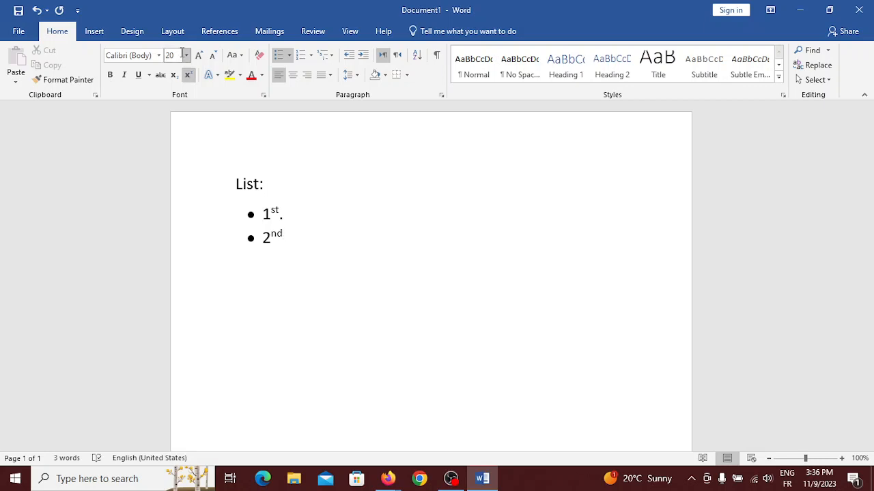
left_click(188, 76)
type(".")
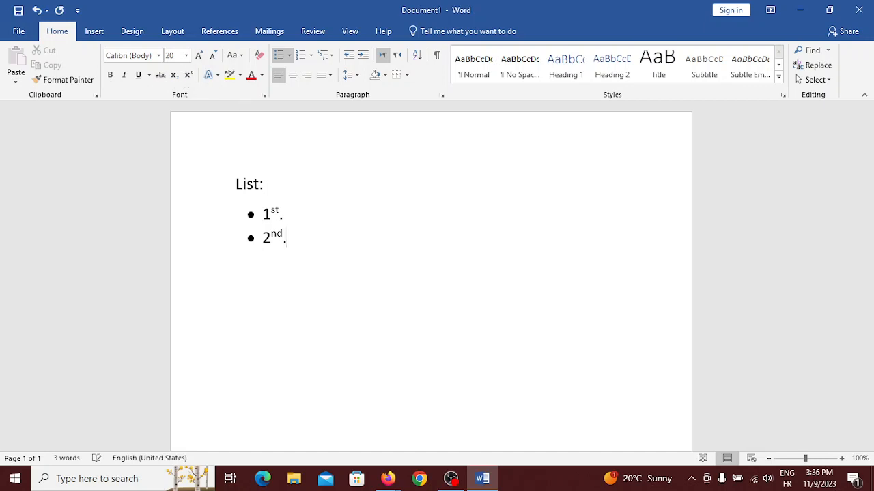
key("Return")
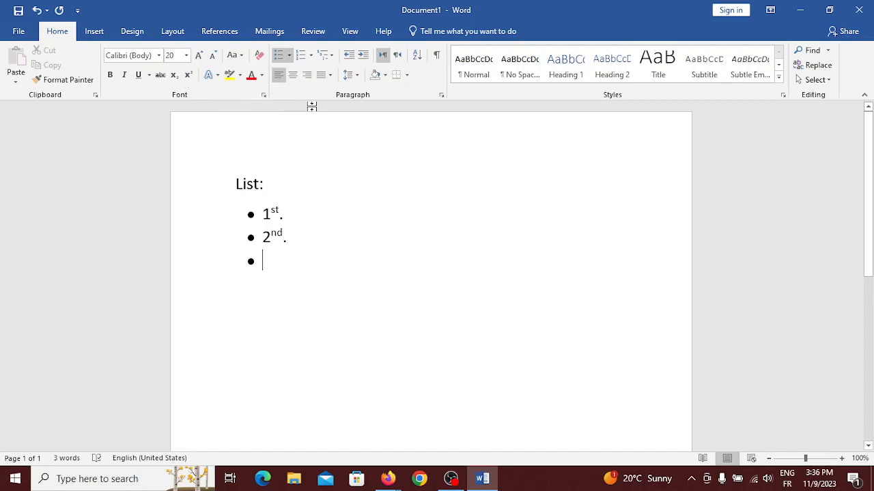
- Enter "3rd." as the third bullet with "rd" in superscript and start a new line below it
type("3")
left_click(189, 74)
type("rd")
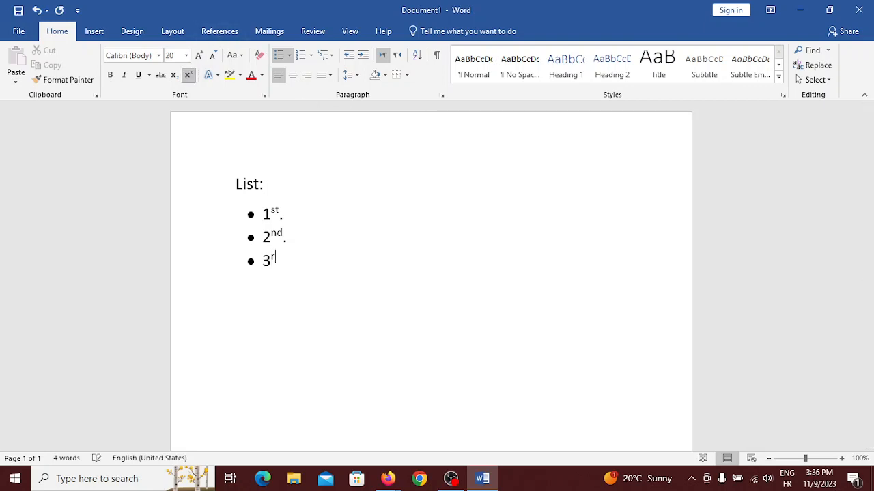
left_click(191, 77)
type(".")
key("Return")
- Remove and restore the bullet of the "3rd." item, and add a line without a bullet below it
key("BackSpace")
key("BackSpace")
key("BackSpace")
left_click(277, 59)
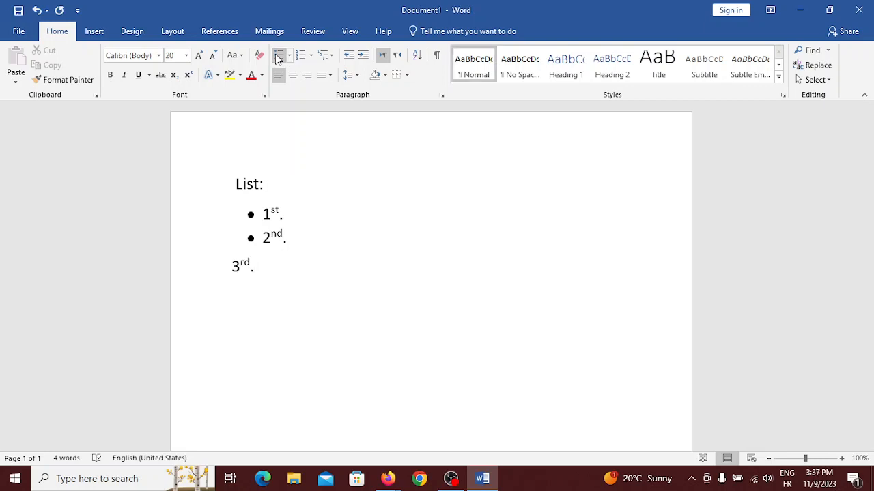
left_click(277, 59)
key("Return")
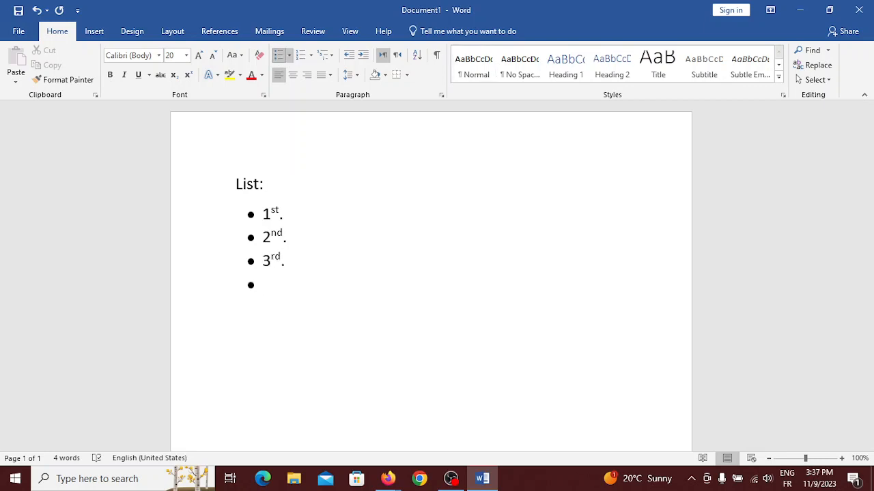
left_click(277, 60)
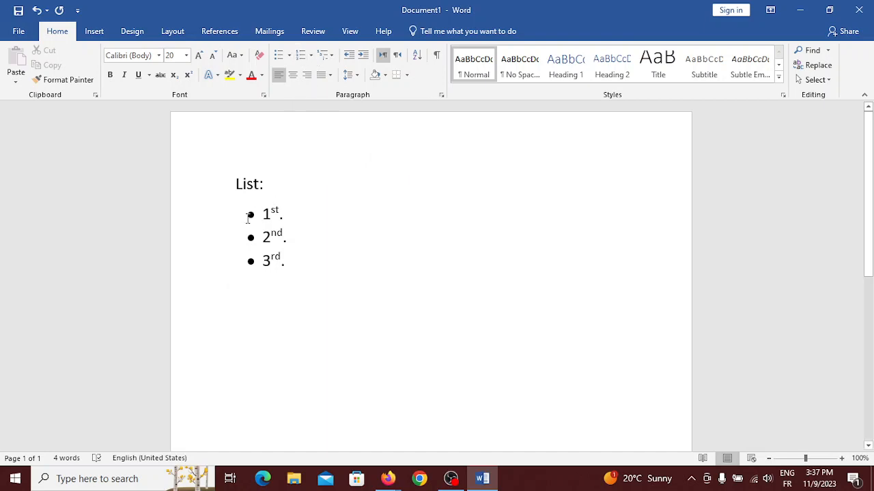
- Shift the bullets of all three items left to line up with "List:" and back to a slight indent
left_click_drag(246, 216, 302, 297)
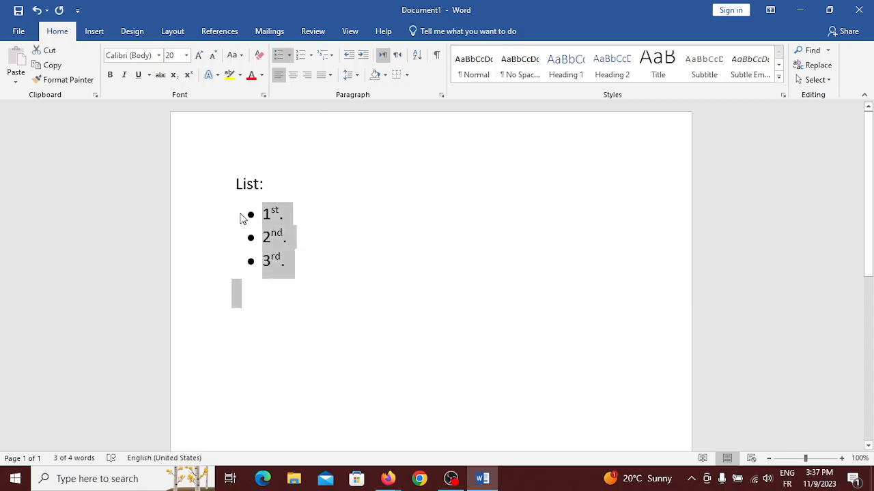
left_click(241, 216)
left_click_drag(250, 213, 232, 206)
left_click(233, 206)
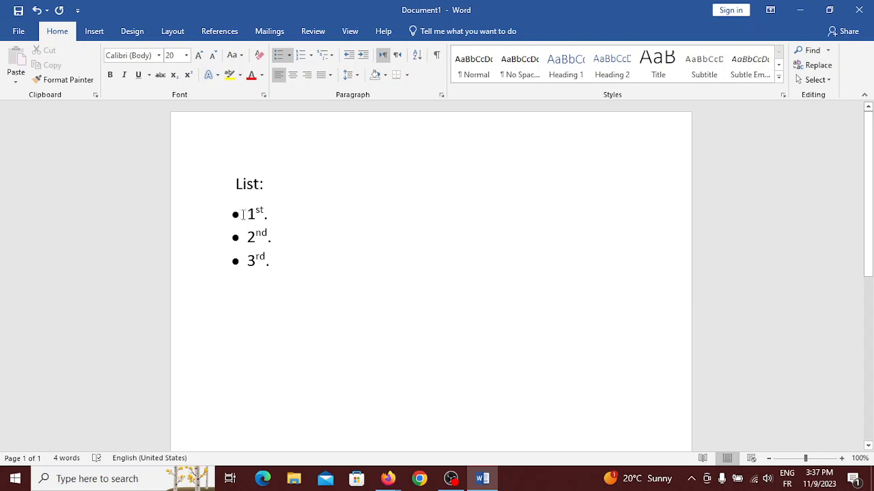
left_click_drag(238, 214, 243, 233)
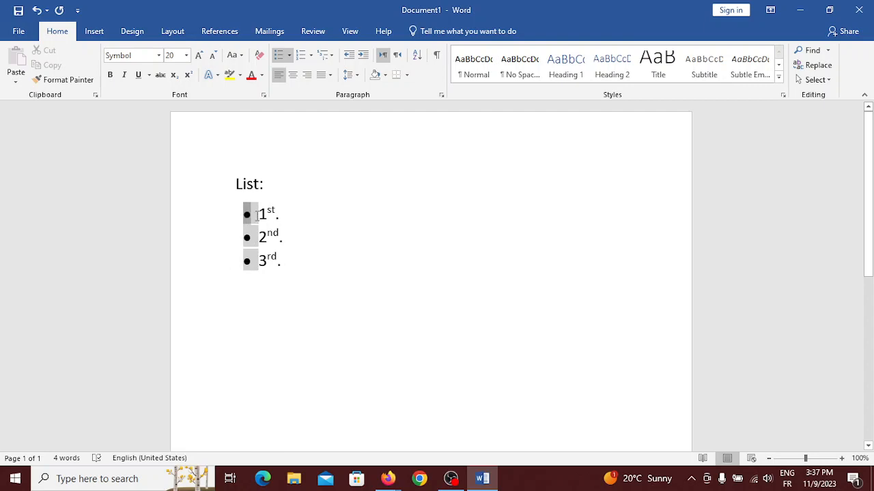
- Convert the three bulleted items into a numbered list in the 1., 2., 3. format and deselect them
left_click(259, 216)
left_click_drag(259, 216, 279, 257)
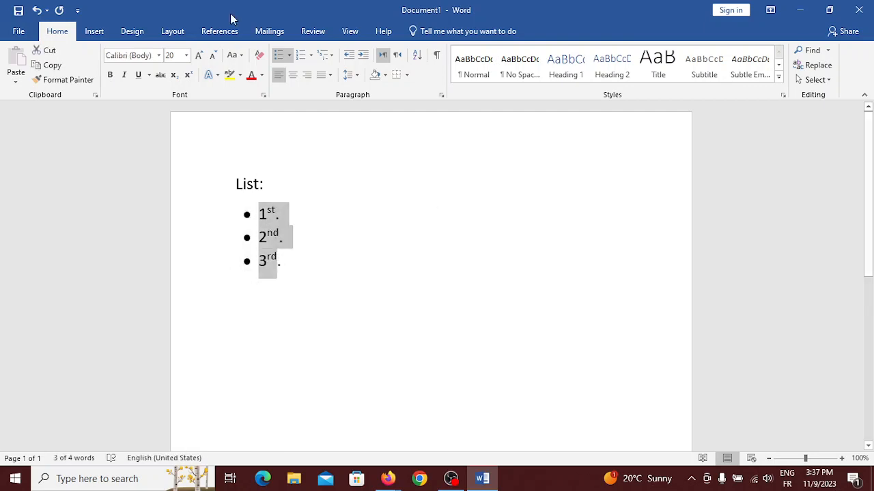
left_click(302, 59)
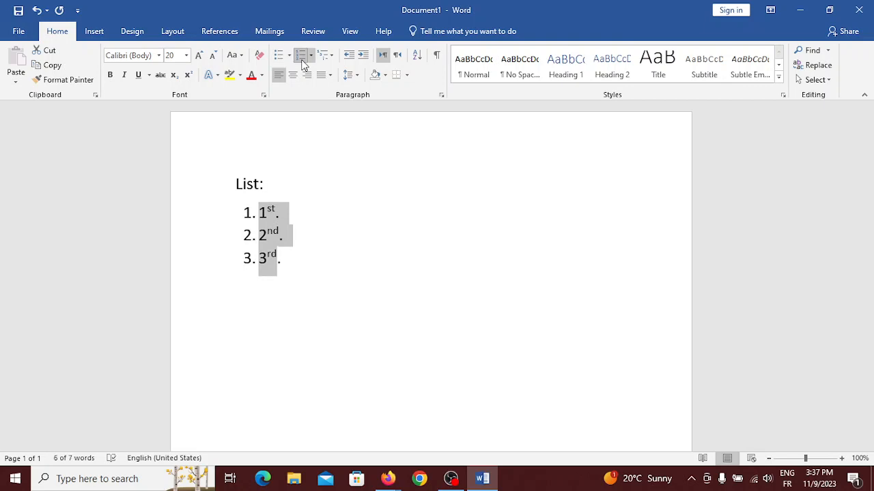
left_click(266, 256)
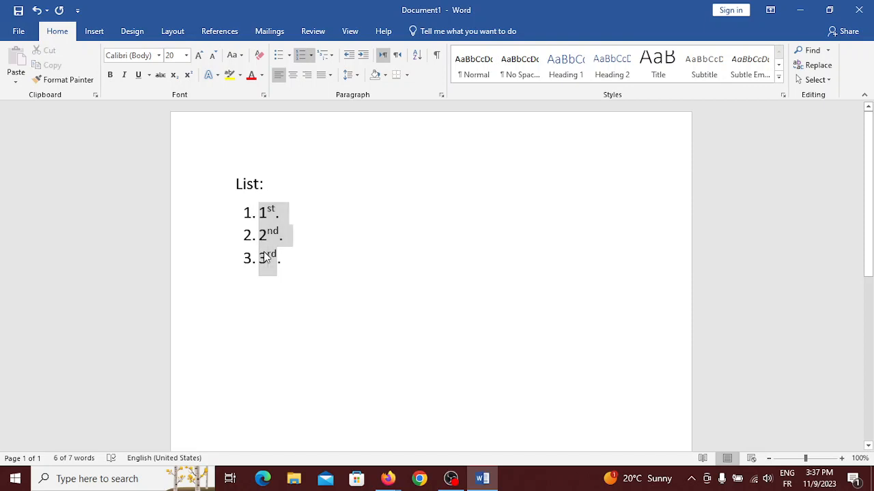
left_click(306, 262)
- End the numbered list after "3rd.", delete the extra line, retype the item's period and start an empty item 4
key("Return")
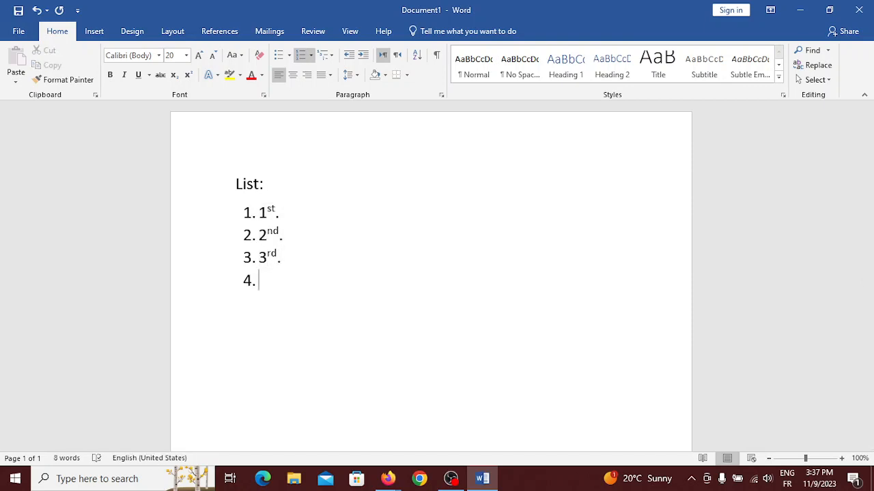
key("Return")
key("BackSpace")
key("BackSpace")
type(".")
key("Return")
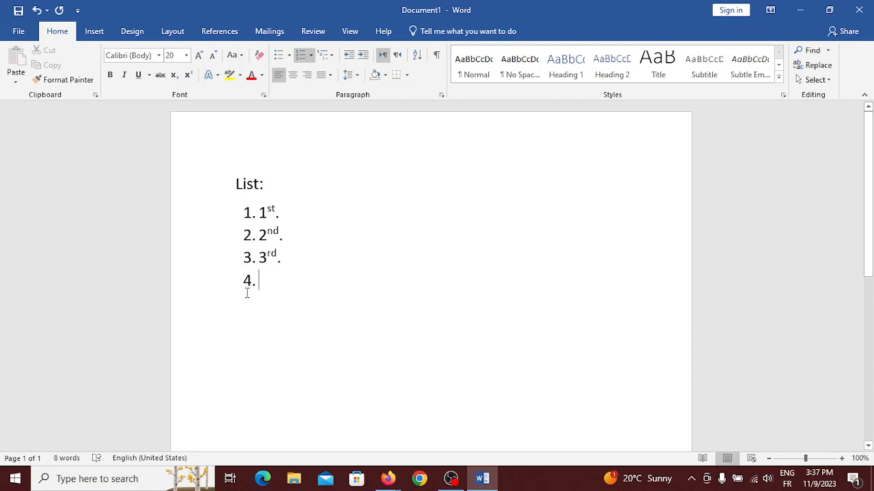
- Preview the formats in the numbering library on the four-item list, including A., B., C., and close it without choosing one
left_click(312, 55)
left_click(314, 57)
left_click(310, 57)
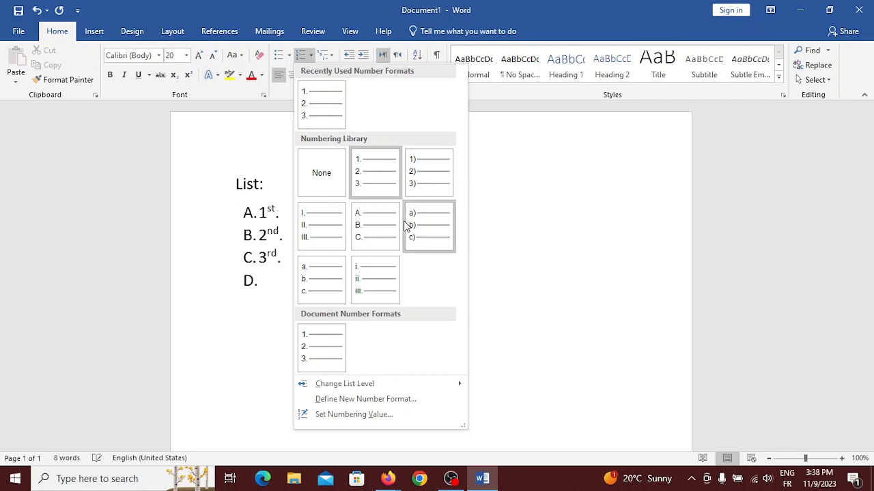
left_click(540, 145)
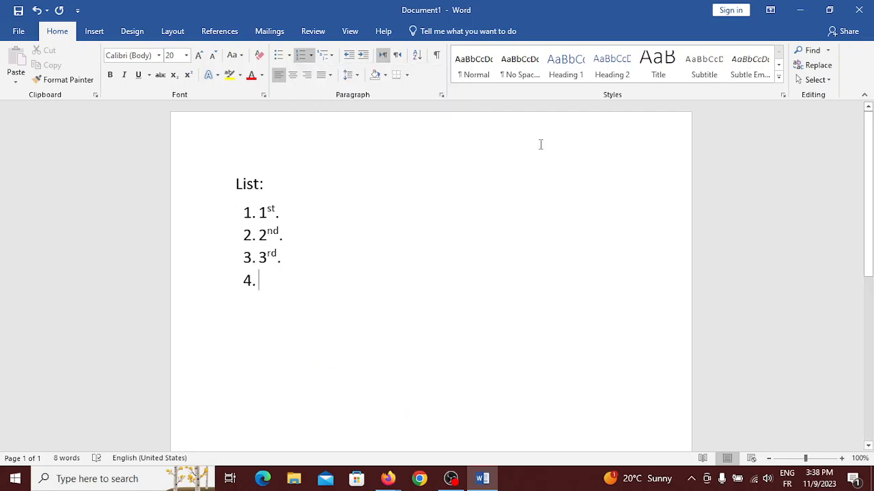
- Delete the whole numbered list and the "List:" heading so the page is blank
key("BackSpace")
key("BackSpace")
key("BackSpace")
key("BackSpace")
key("BackSpace")
key("BackSpace")
key("BackSpace")
key("BackSpace")
key("BackSpace")
key("BackSpace")
key("BackSpace")
key("BackSpace")
key("BackSpace")
key("BackSpace")
key("BackSpace")
key("BackSpace")
key("BackSpace")
key("BackSpace")
key("BackSpace")
key("BackSpace")
key("BackSpace")
key("BackSpace")
key("BackSpace")
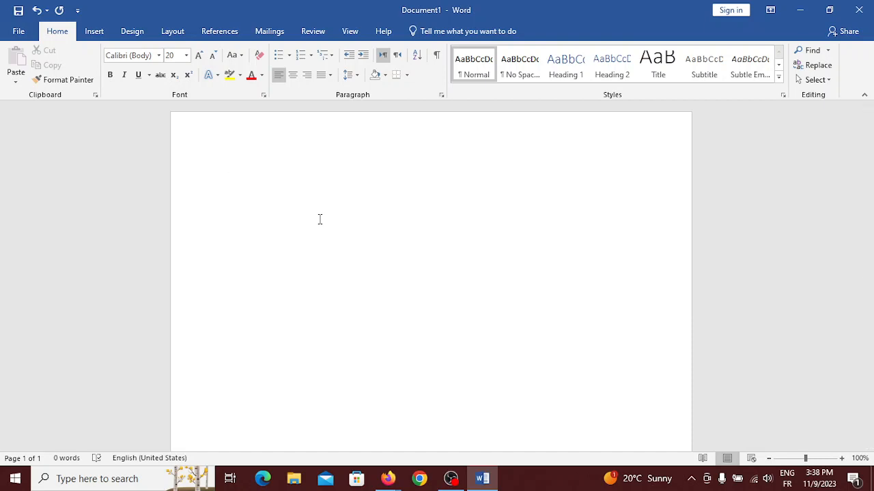
- Switch the empty first line between left, center and right alignment, view the justify options, and leave the line centered
left_click(307, 81)
left_click(283, 81)
left_click(293, 79)
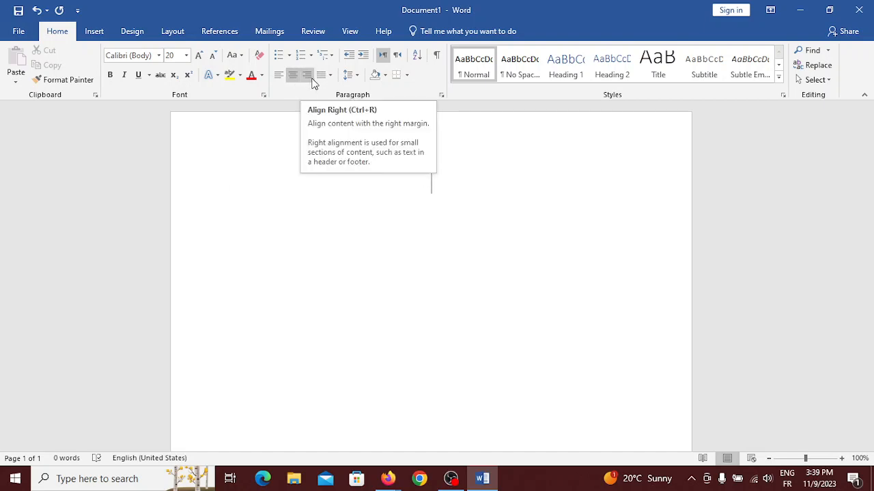
left_click(281, 72)
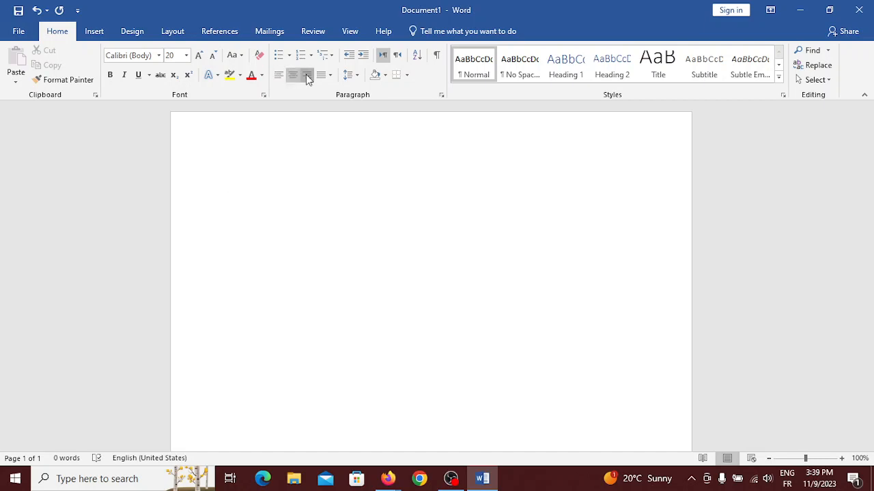
left_click(307, 75)
left_click(323, 77)
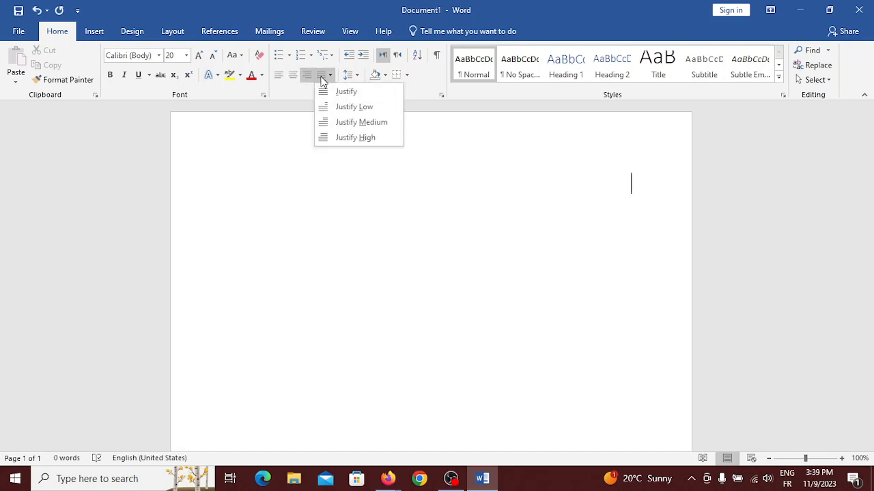
left_click(307, 76)
left_click(279, 75)
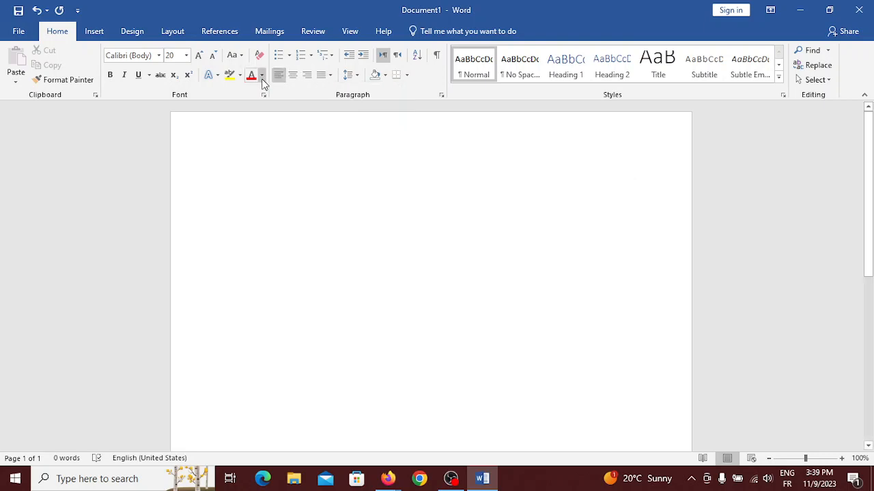
left_click(291, 74)
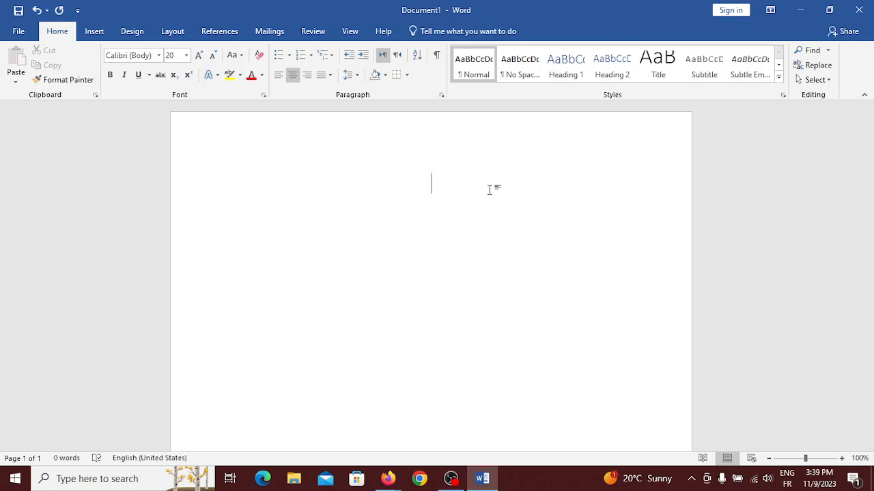
- Format the empty first line as centred, bold Arial Black text at 26 pt
left_click(278, 75)
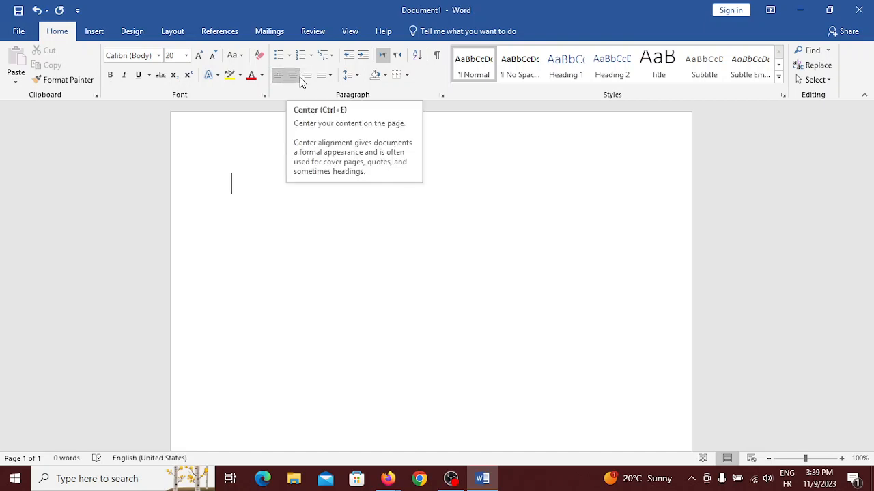
left_click(296, 76)
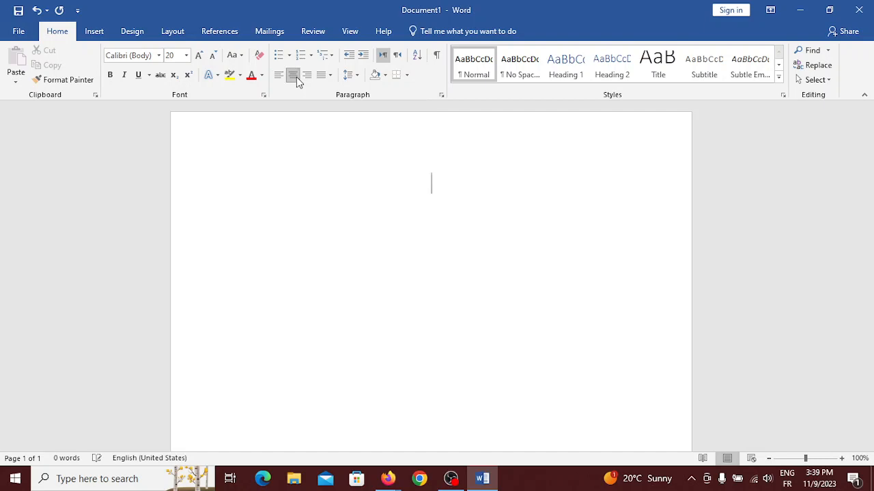
left_click(199, 56)
left_click(200, 56)
left_click(199, 56)
left_click(110, 76)
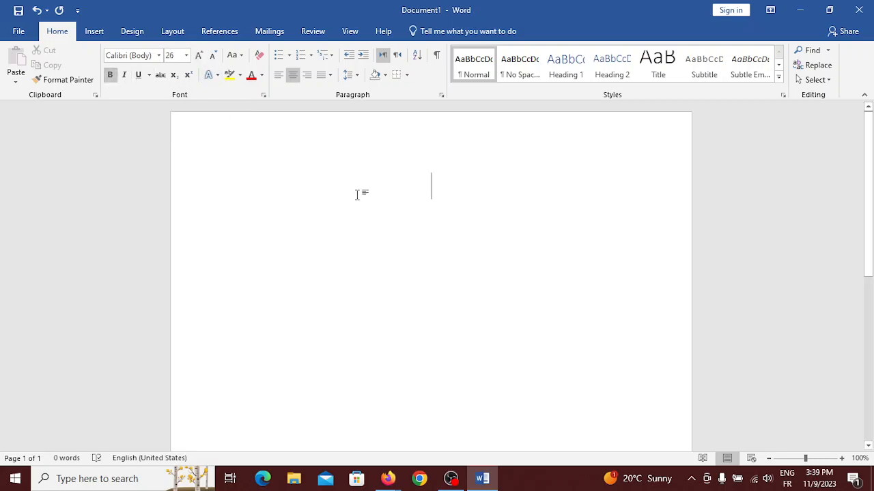
left_click(158, 56)
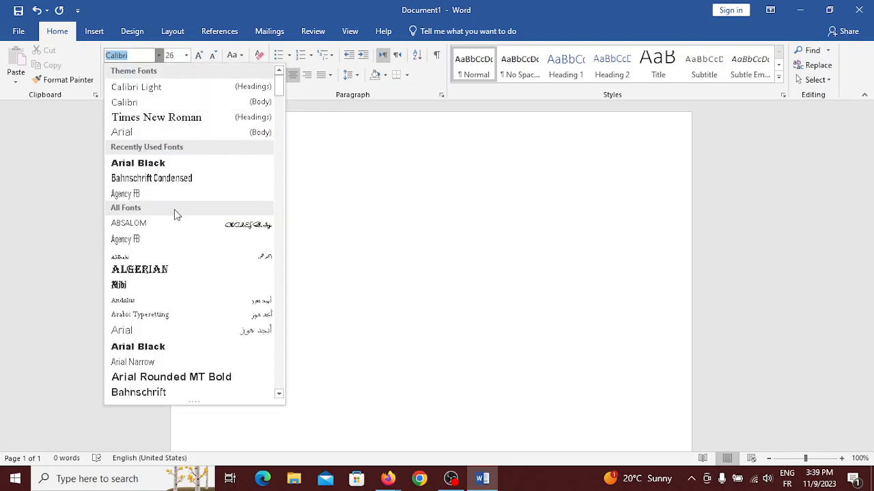
left_click(162, 162)
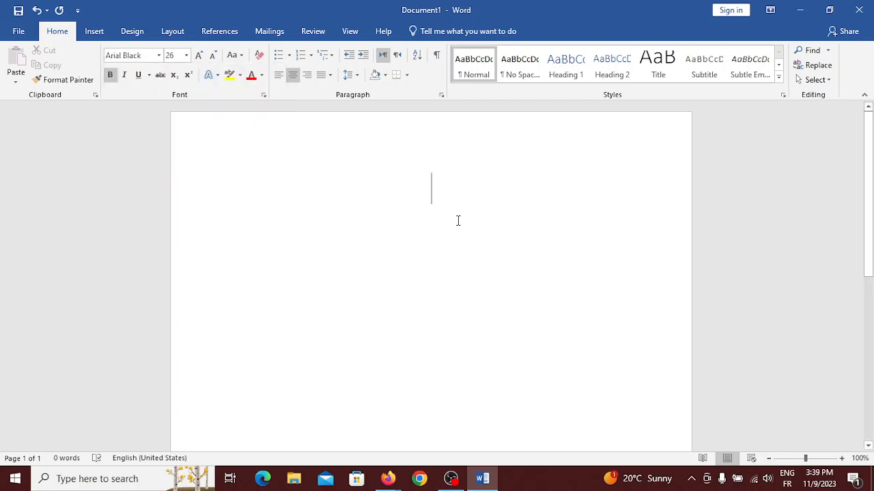
- Enter the heading DOCUMENT TITLE in capitals on the first line
type("D")
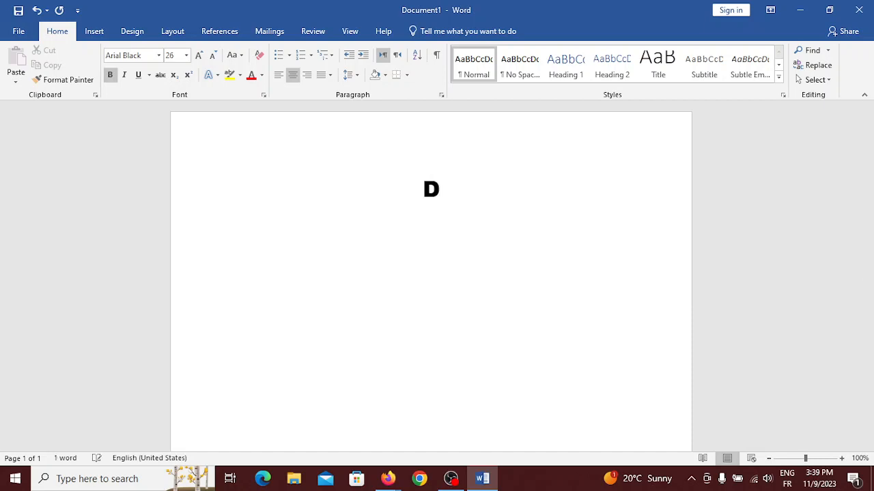
type("OC")
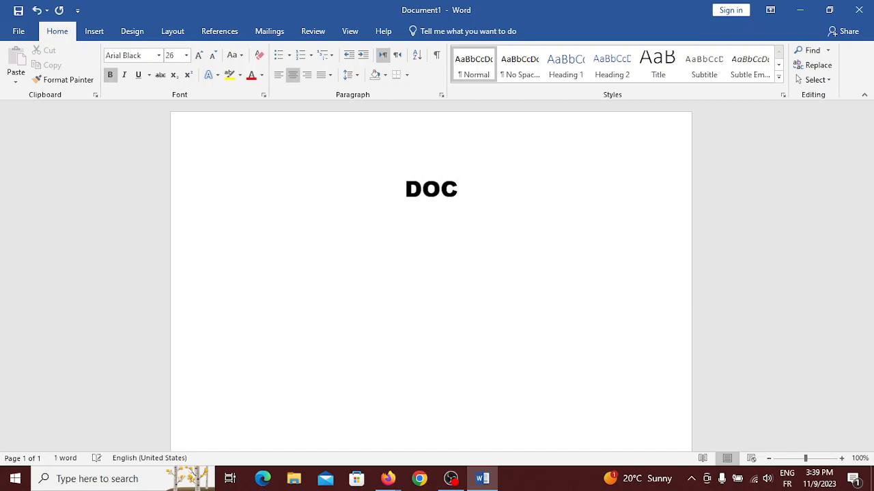
type("UL")
key("BackSpace")
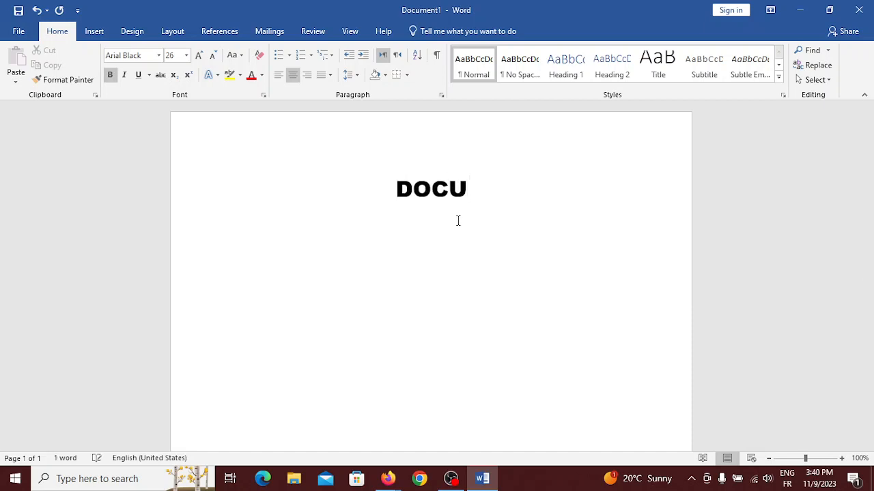
type("MR")
key("BackSpace")
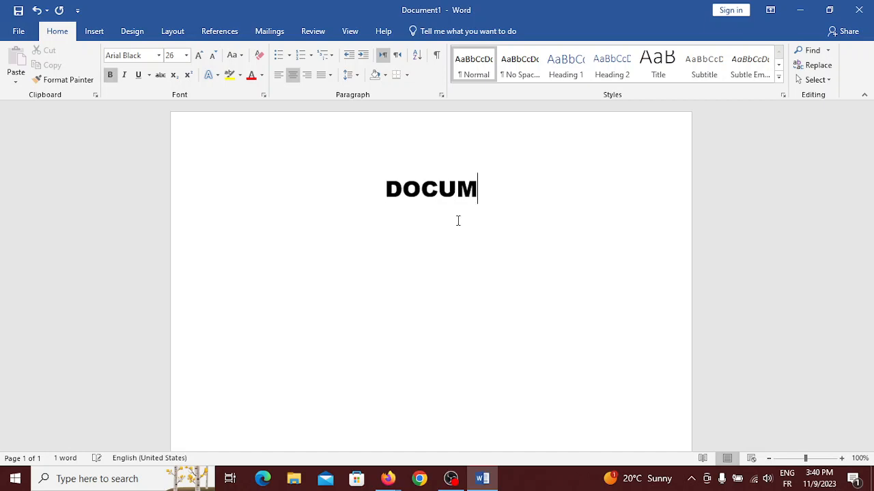
type("ENT TI")
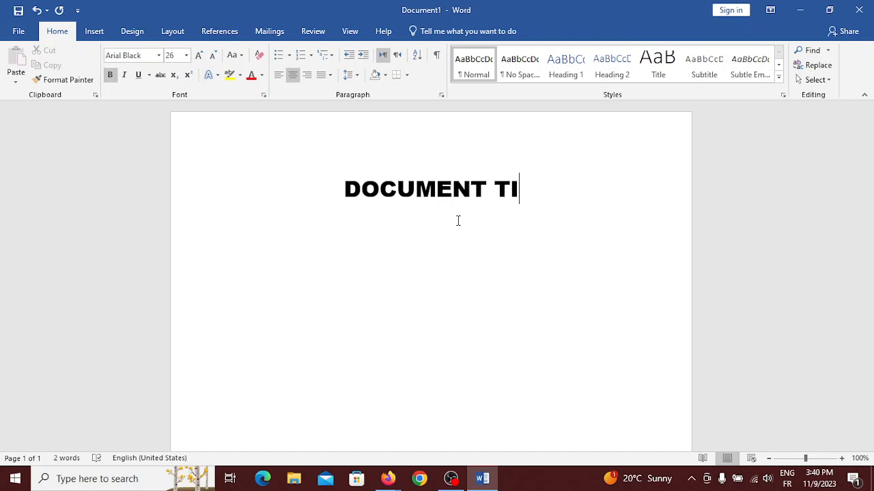
type("TLE")
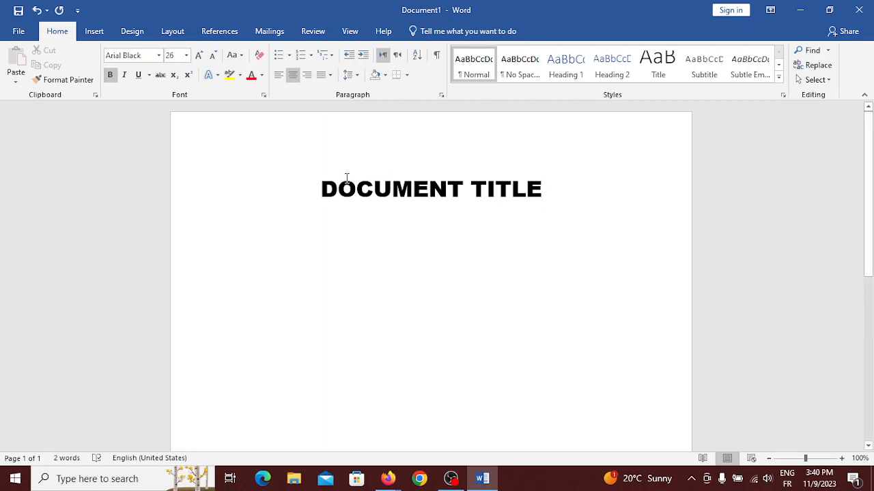
- Apply a double underline to the heading DOCUMENT TITLE and start a new line below it
mouse_move(316, 181)
left_mouse_down()
mouse_move(417, 221)
mouse_move(529, 191)
mouse_move(315, 191)
left_mouse_up()
left_click(529, 191)
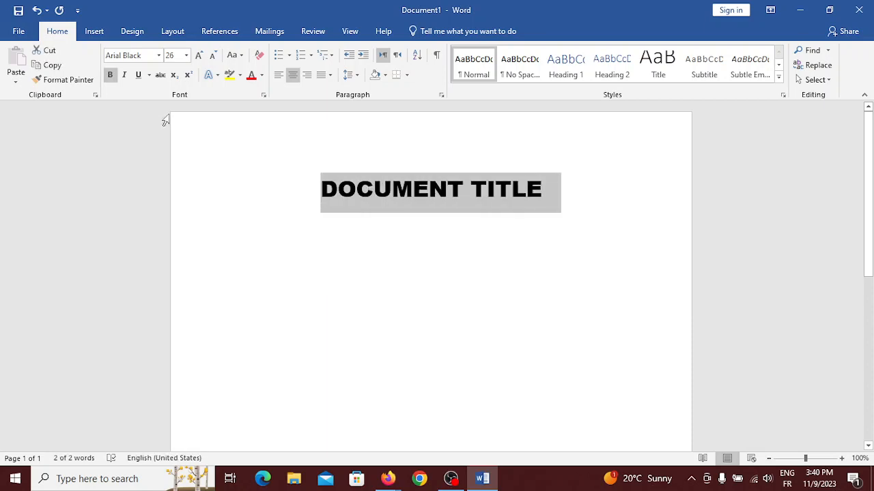
left_click(140, 80)
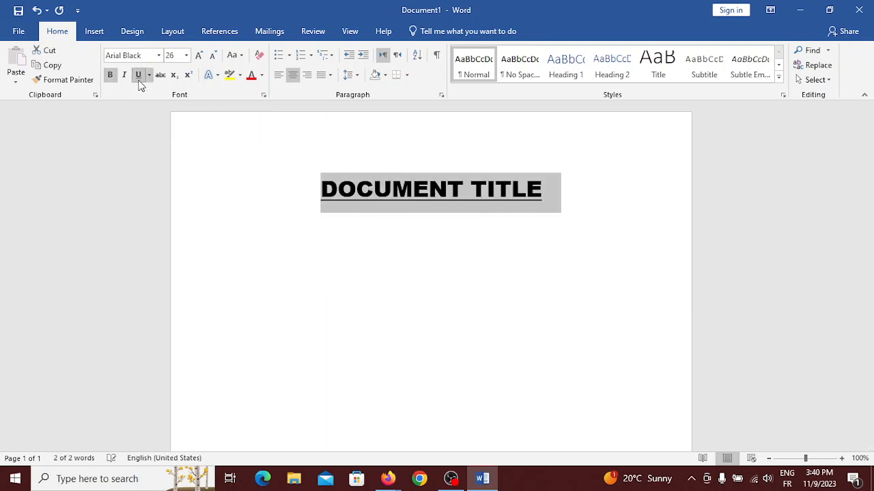
left_click(149, 79)
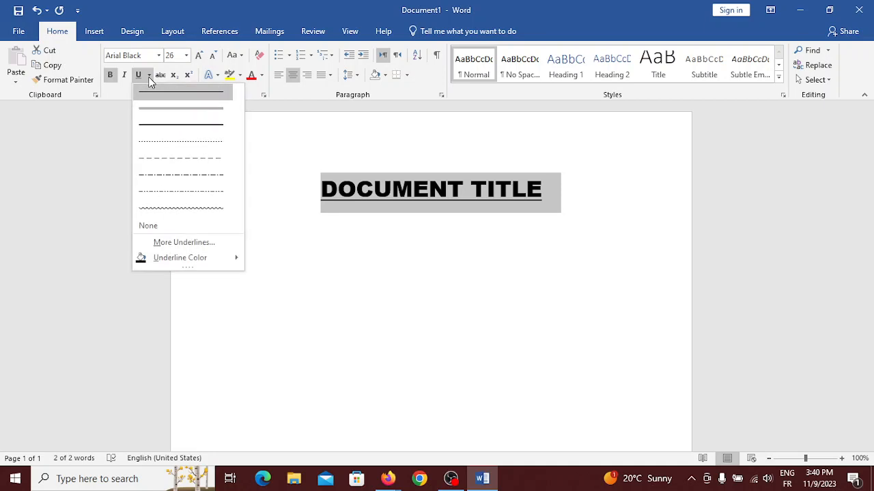
left_click(180, 111)
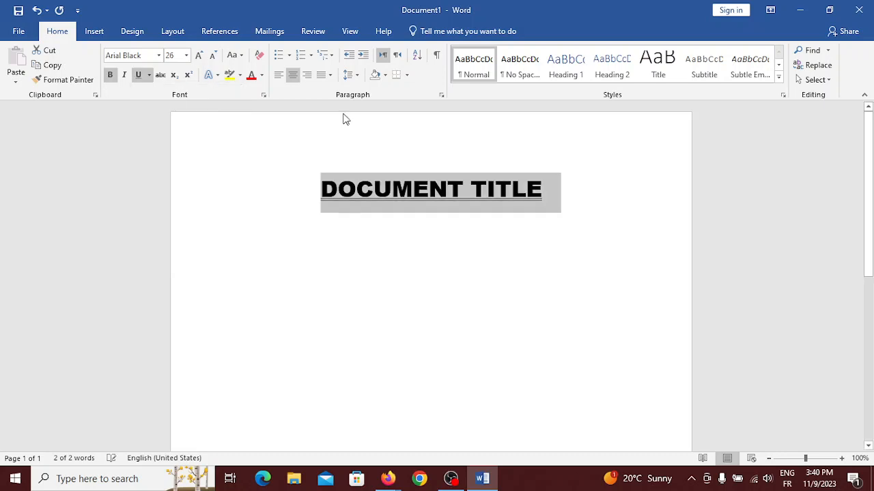
left_click(564, 202)
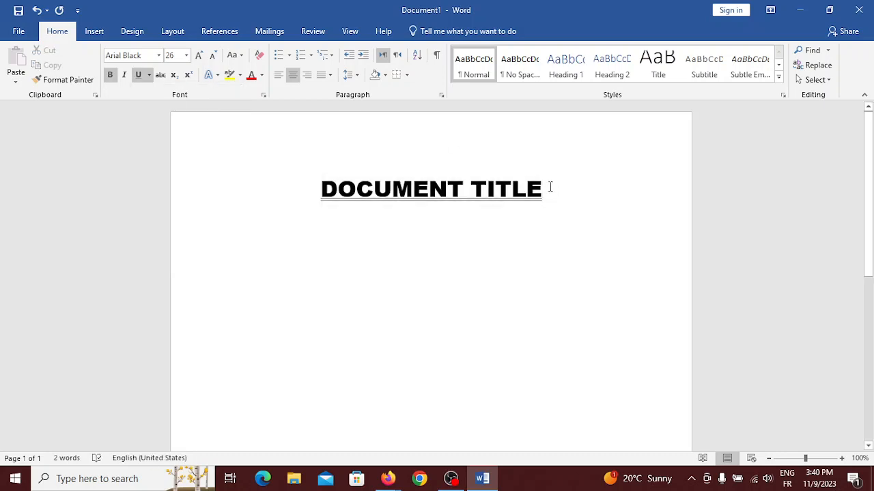
key("Return")
type("ccfcfcf")
key("BackSpace")
key("BackSpace")
key("BackSpace")
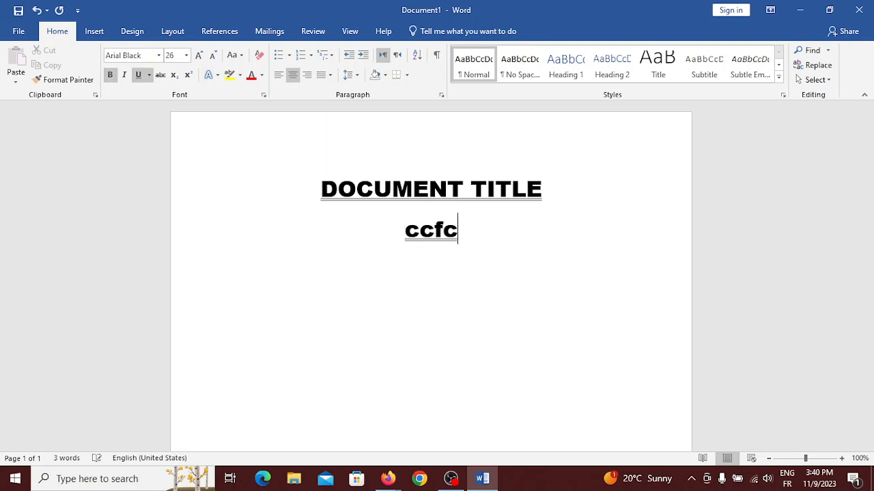
key("BackSpace")
key("BackSpace")
key("BackSpace")
key("BackSpace")
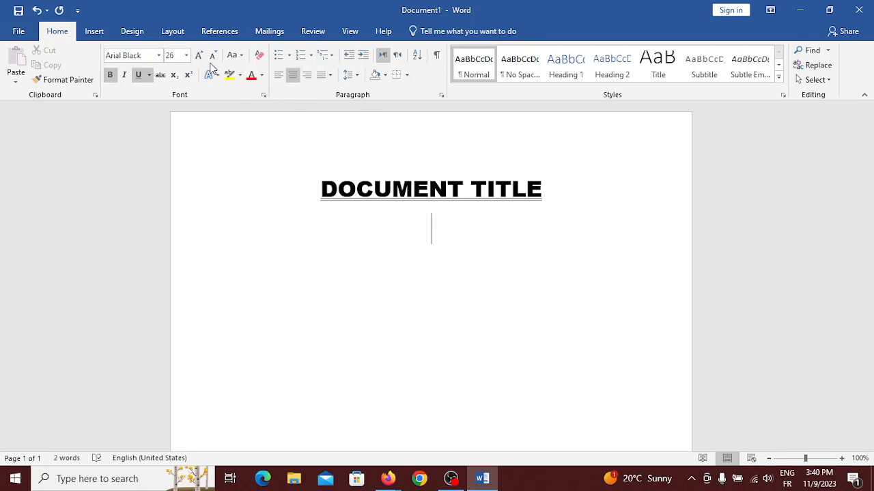
- Format the empty line below the title as left-aligned 12 pt text without bold or underline
left_click(109, 79)
left_click(278, 81)
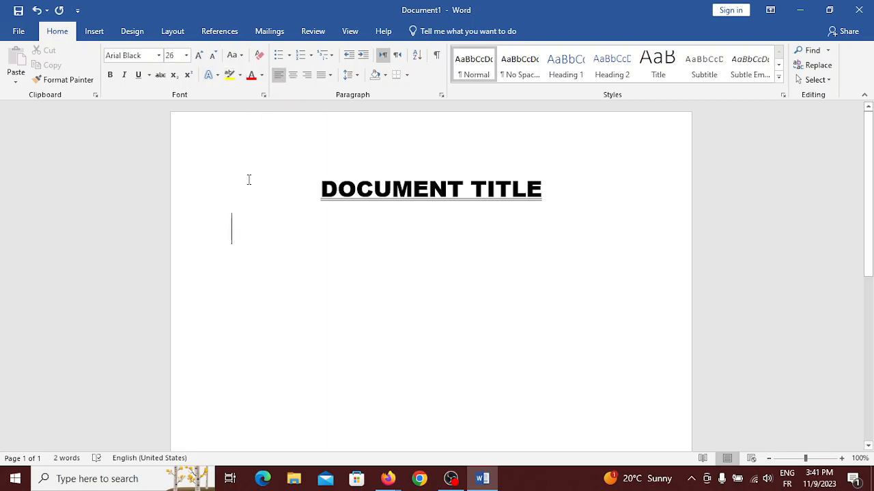
left_click(208, 57)
left_click(208, 57)
left_click(208, 57)
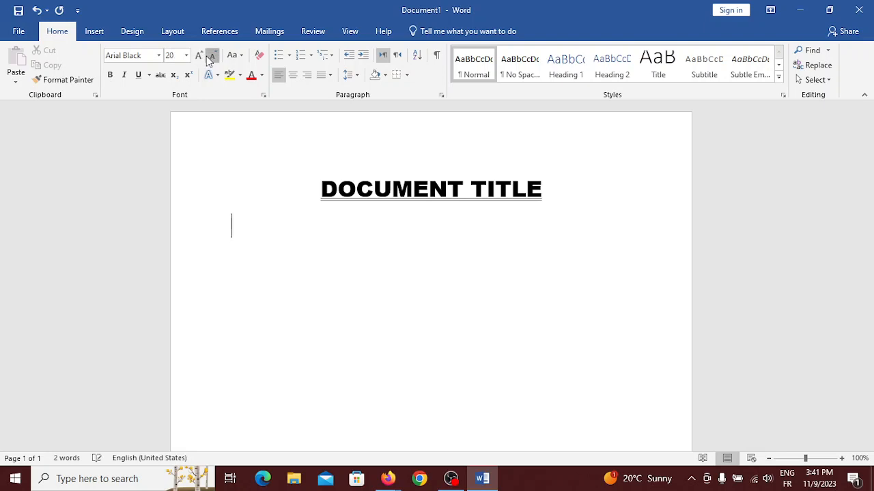
left_click(209, 58)
left_click(208, 57)
left_click(208, 57)
left_click(208, 57)
type("F")
key("BackSpace")
- Set the font for the text below the title to Calibri (Body)
left_click(158, 55)
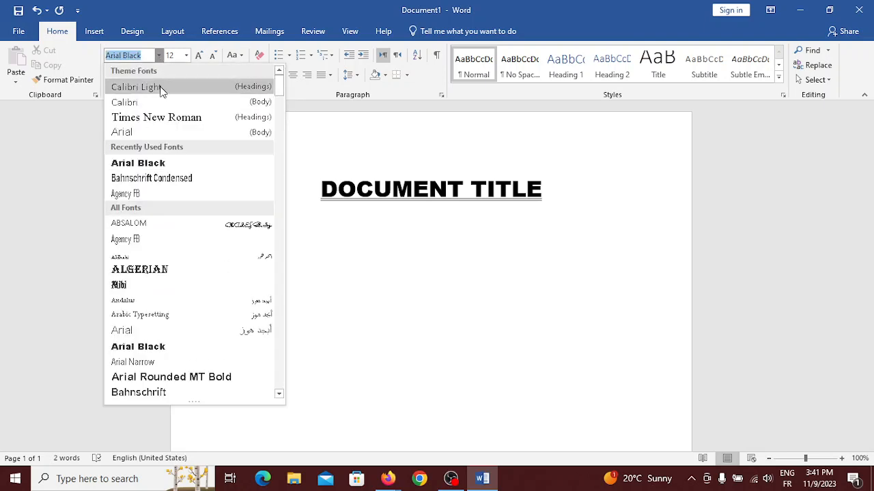
left_click(161, 88)
left_click(161, 55)
left_click(150, 101)
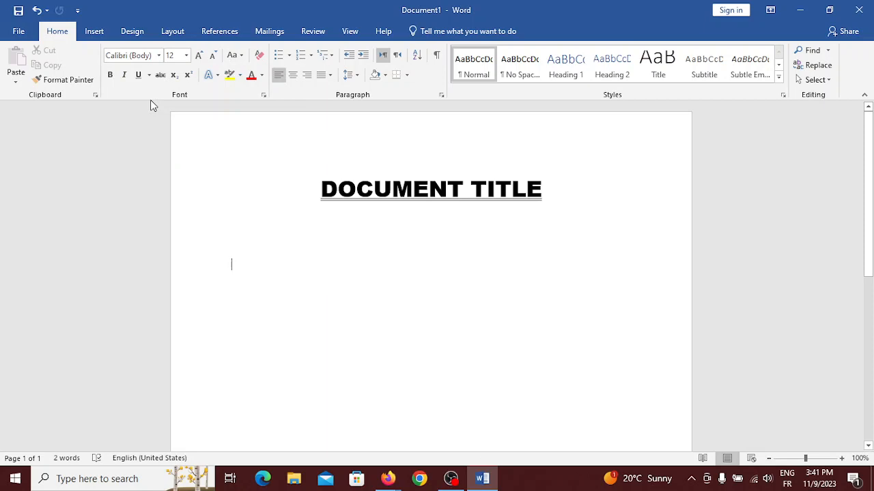
- Write the word Content as body text below the title
type("Conteb")
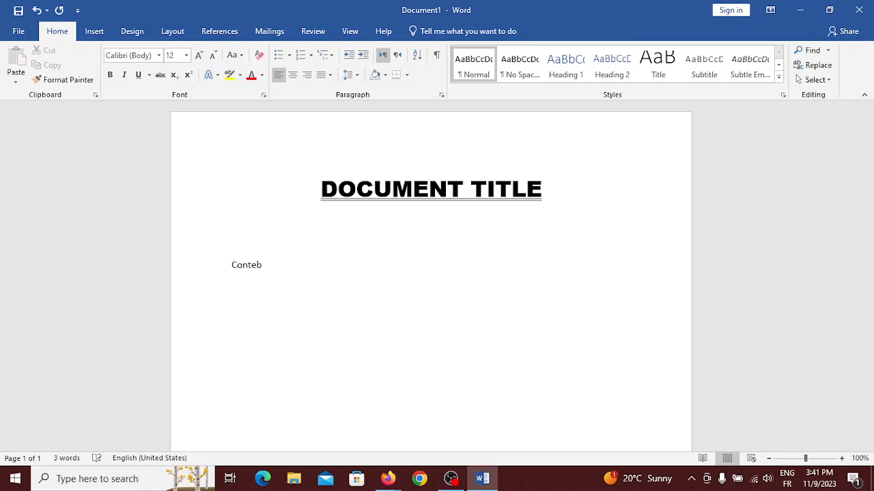
key("BackSpace")
type("nt")
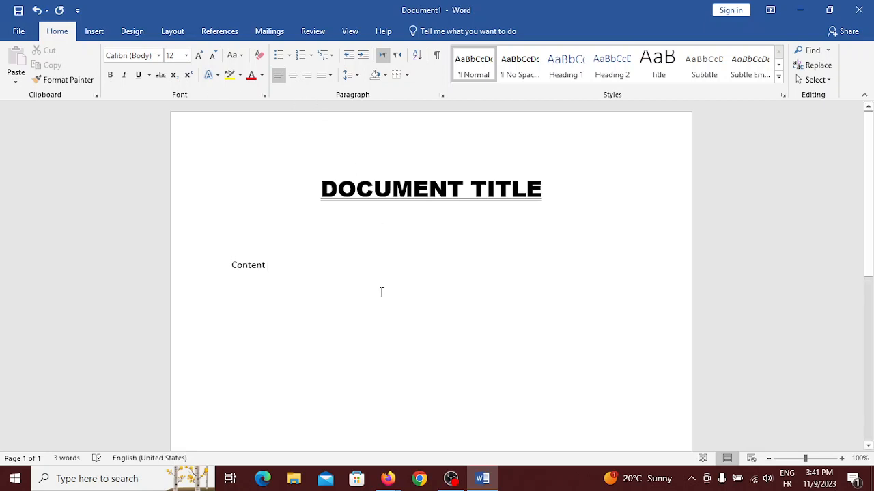
- Switch to the Google Meet call in Firefox to check for participants' questions and return to the Word document
mouse_move(388, 478)
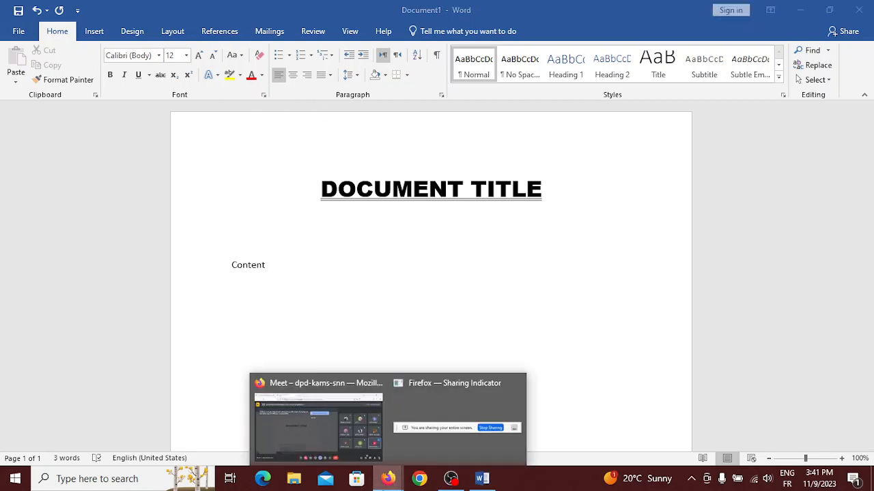
left_click(310, 418)
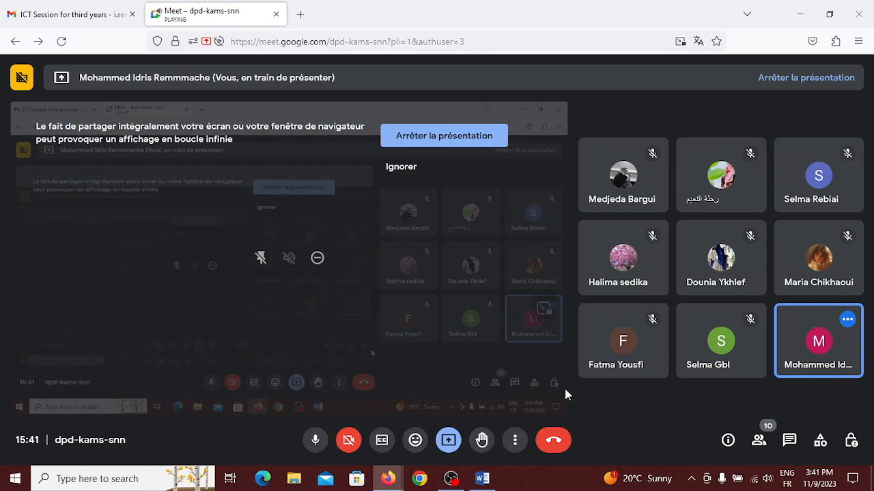
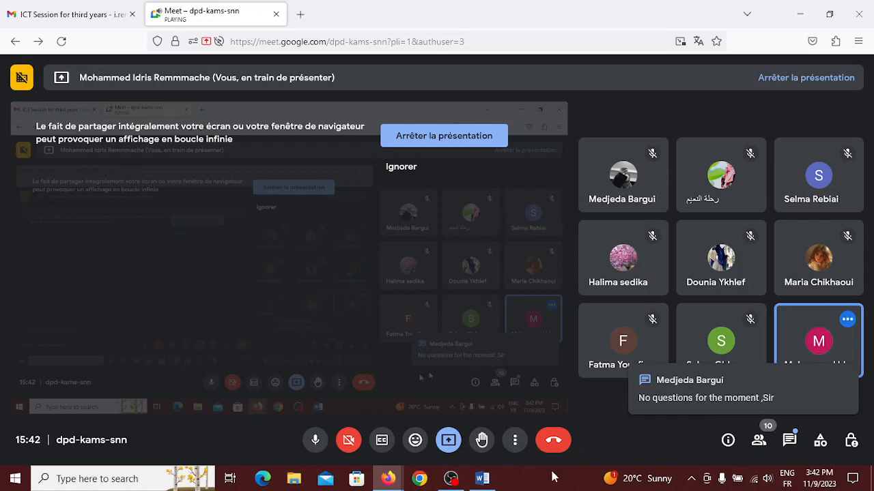
left_click(484, 479)
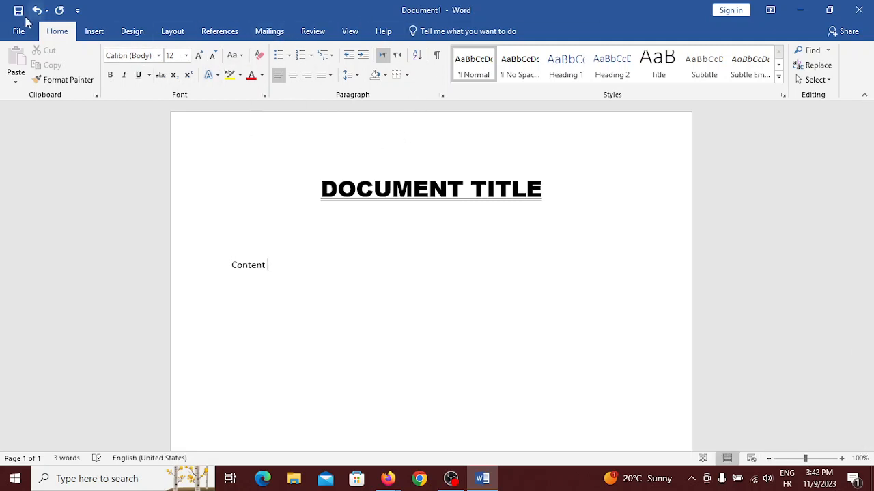
- Delete the word Content from the body line below the title
left_click(94, 31)
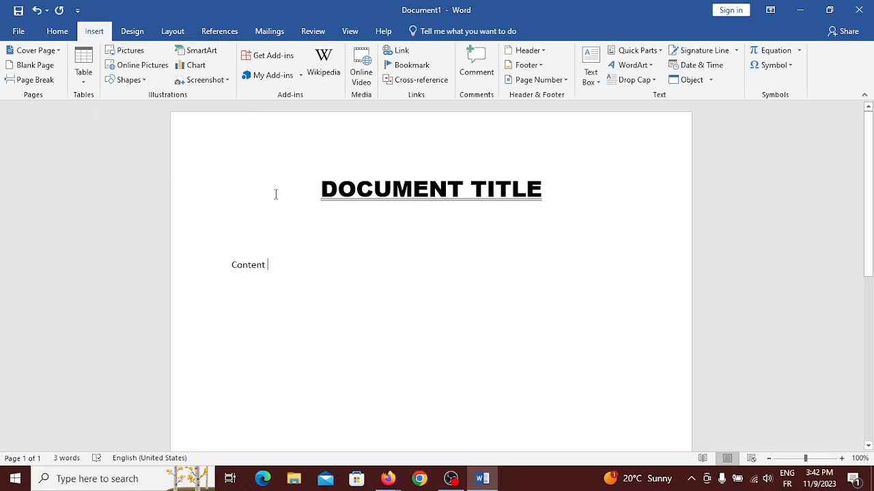
key("BackSpace")
key("BackSpace")
key("BackSpace")
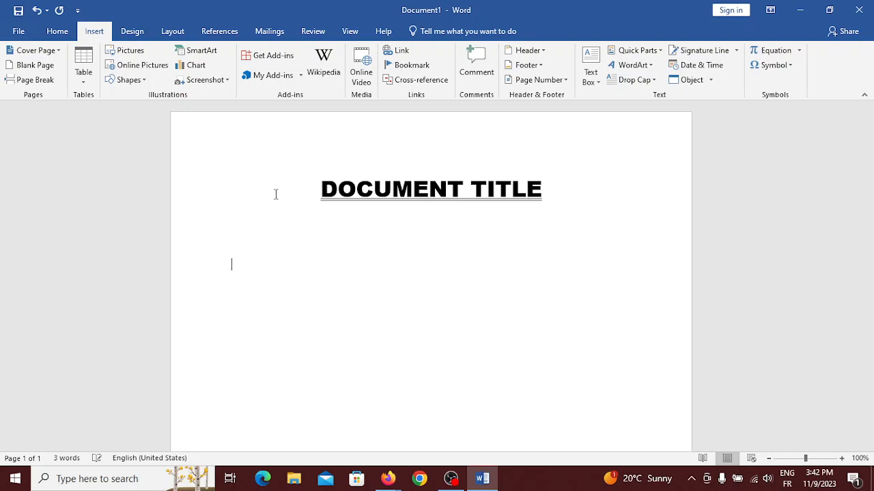
left_click(568, 80)
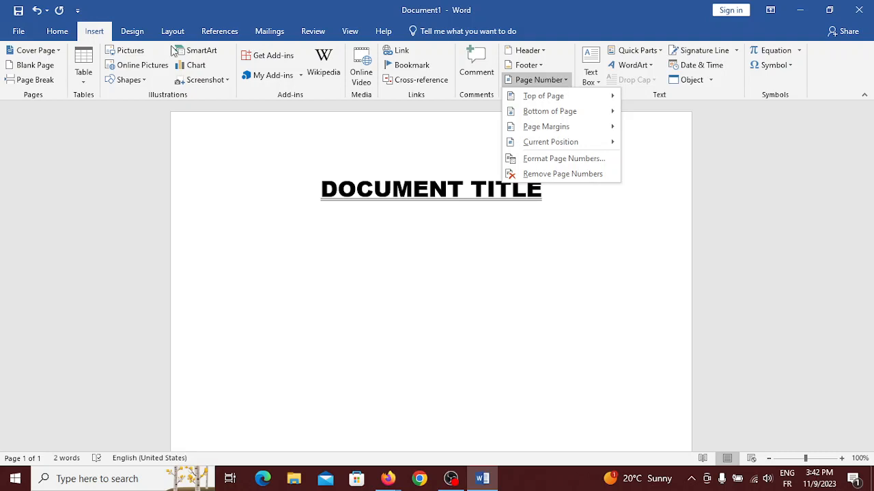
left_click(71, 136)
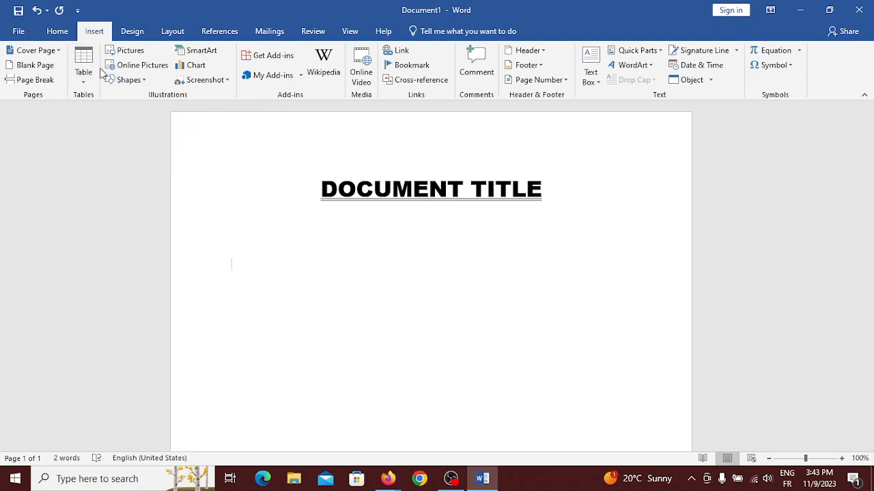
- Draw a rectangle shape about 4.0 inches wide and 2.6 inches high below the document title
left_click(141, 81)
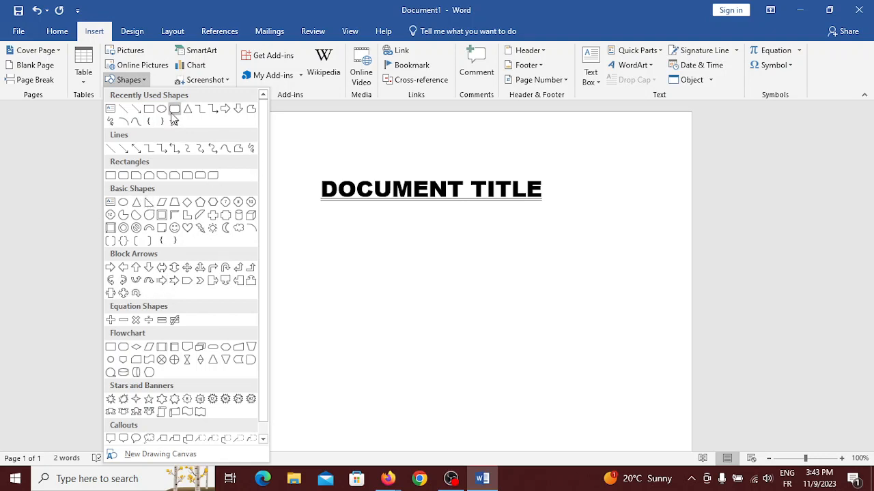
left_click(149, 110)
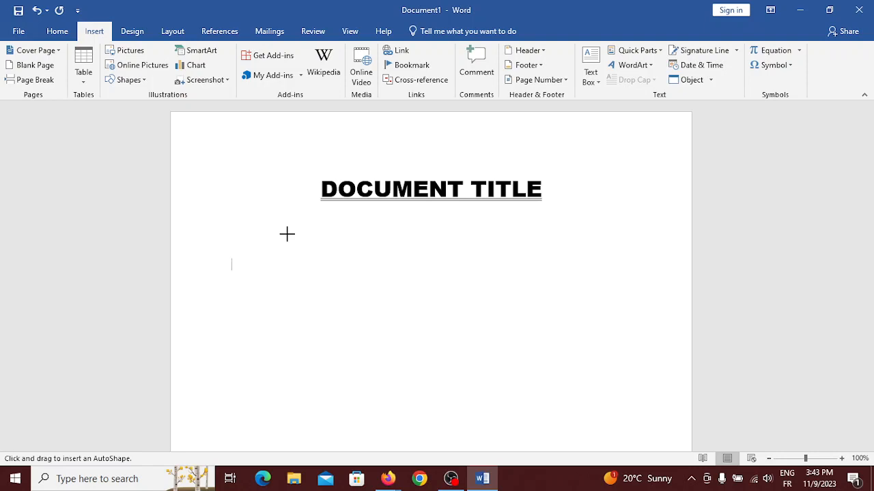
mouse_move(287, 234)
left_mouse_down()
mouse_move(456, 351)
mouse_move(565, 381)
mouse_move(542, 427)
mouse_move(509, 282)
mouse_move(654, 389)
mouse_move(534, 396)
left_mouse_up()
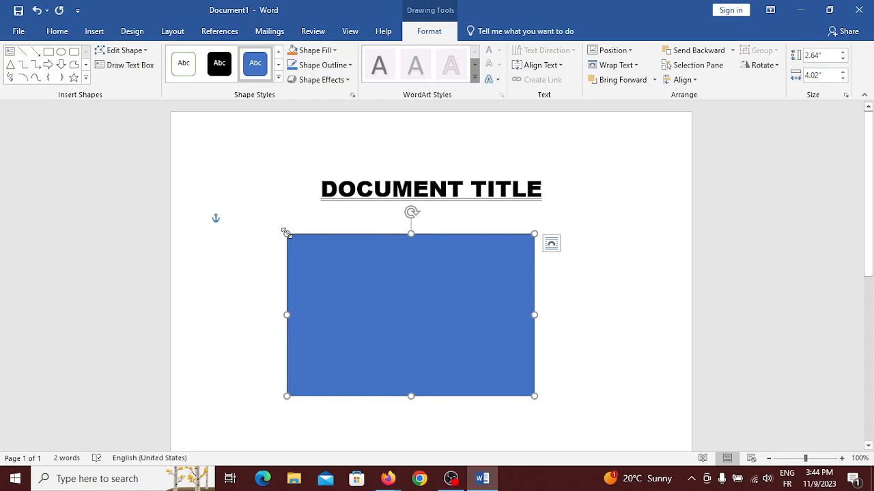
- Resize the rectangle below the title to about 4.15 inches wide and 2.6 inches high
mouse_move(285, 233)
left_mouse_down()
mouse_move(406, 335)
mouse_move(270, 247)
mouse_move(416, 290)
mouse_move(235, 234)
mouse_move(423, 284)
mouse_move(199, 232)
mouse_move(300, 189)
mouse_move(314, 252)
mouse_move(277, 253)
mouse_move(389, 318)
mouse_move(191, 244)
mouse_move(402, 293)
mouse_move(242, 214)
mouse_move(381, 309)
mouse_move(243, 234)
mouse_move(379, 291)
mouse_move(224, 202)
mouse_move(386, 303)
mouse_move(238, 227)
mouse_move(441, 318)
mouse_move(293, 266)
mouse_move(298, 209)
mouse_move(482, 234)
mouse_move(348, 281)
mouse_move(279, 236)
left_mouse_up()
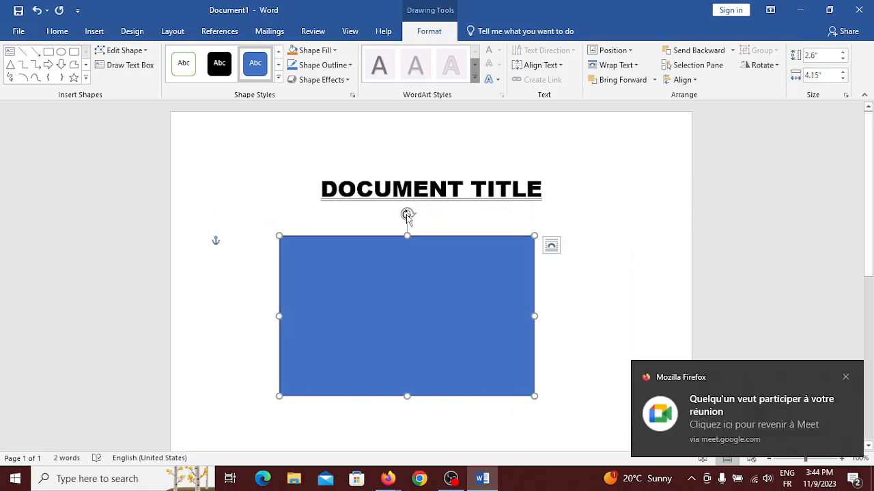
left_click_drag(407, 214, 409, 235)
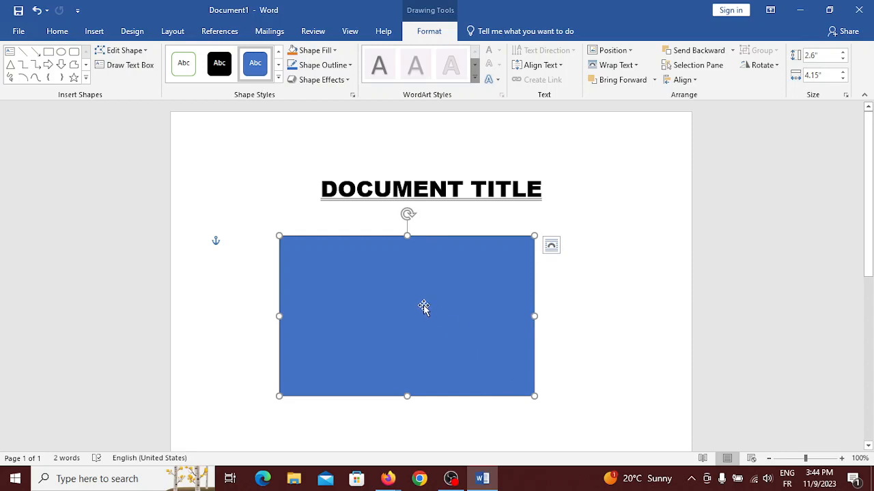
- Switch to the Google Meet call in Firefox, check the meeting chat, and return to the Word document
mouse_move(452, 483)
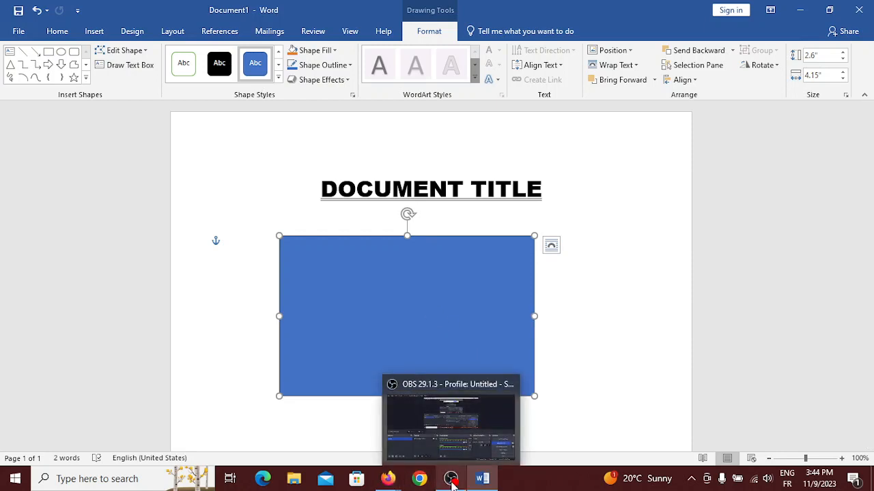
mouse_move(388, 481)
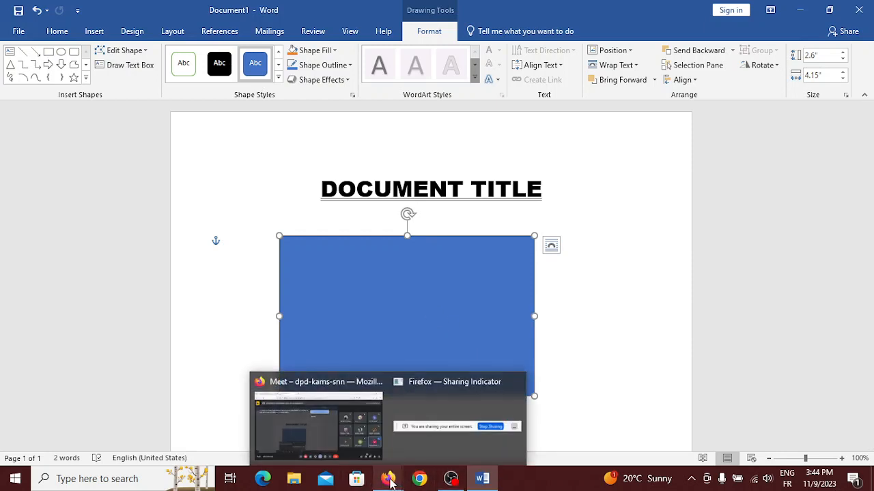
left_click(331, 417)
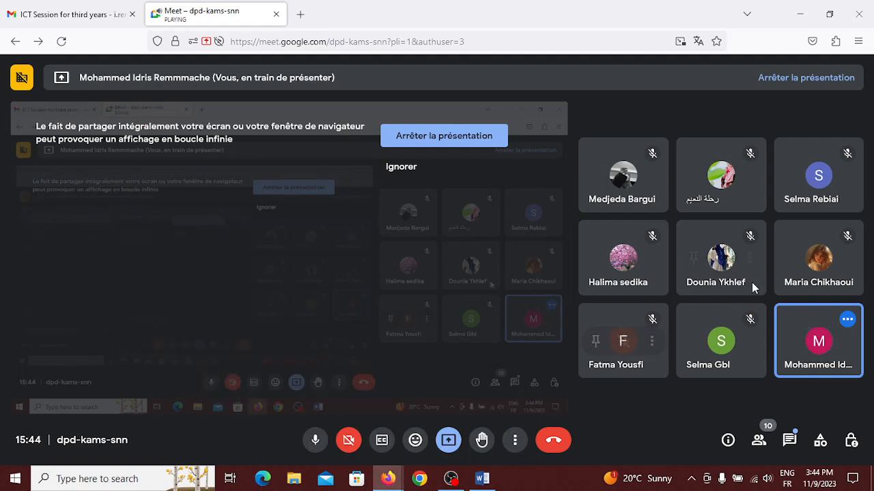
left_click(791, 440)
left_click(791, 440)
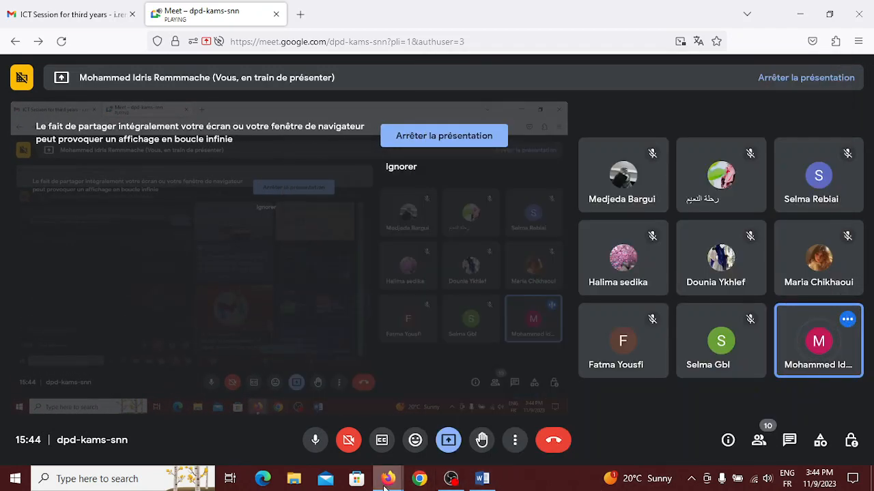
mouse_move(388, 478)
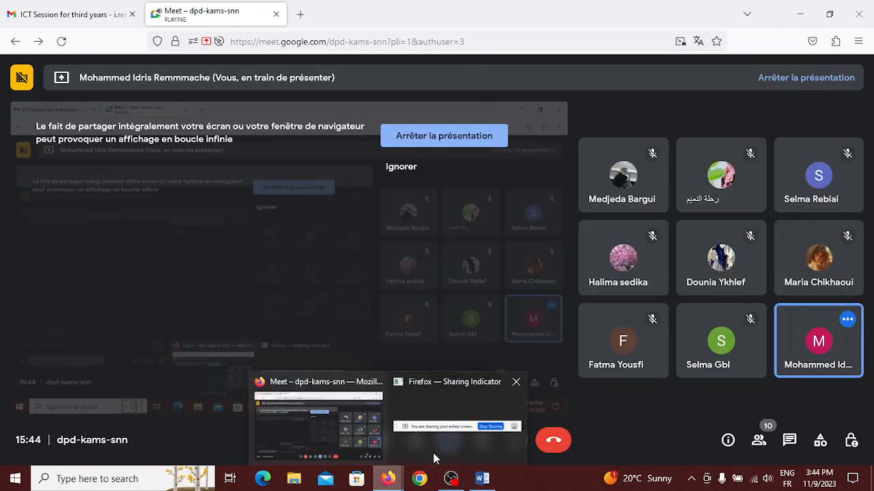
left_click(482, 478)
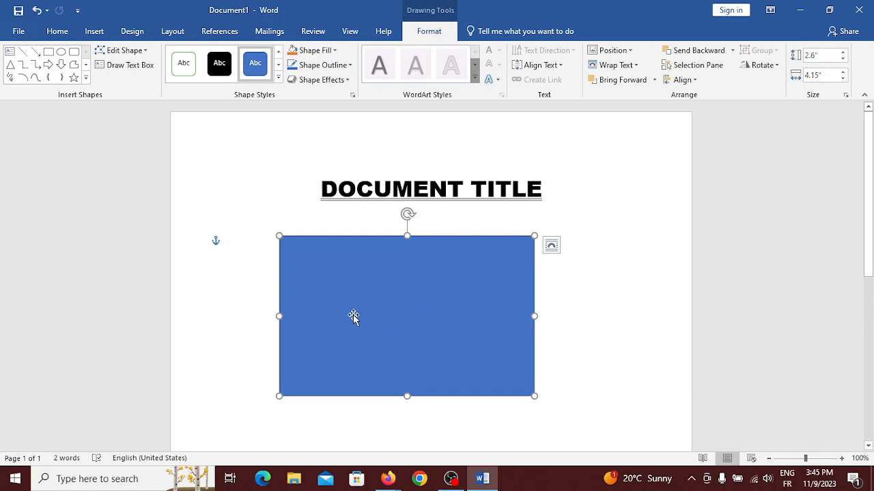
- Move the rectangle slightly lower below the title and over toward the page's left edge
left_click_drag(353, 316, 353, 335)
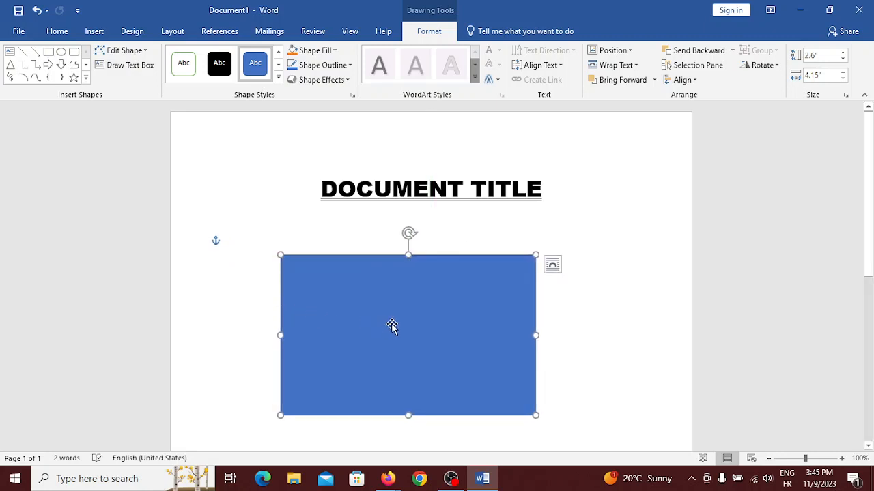
left_click_drag(391, 326, 312, 326)
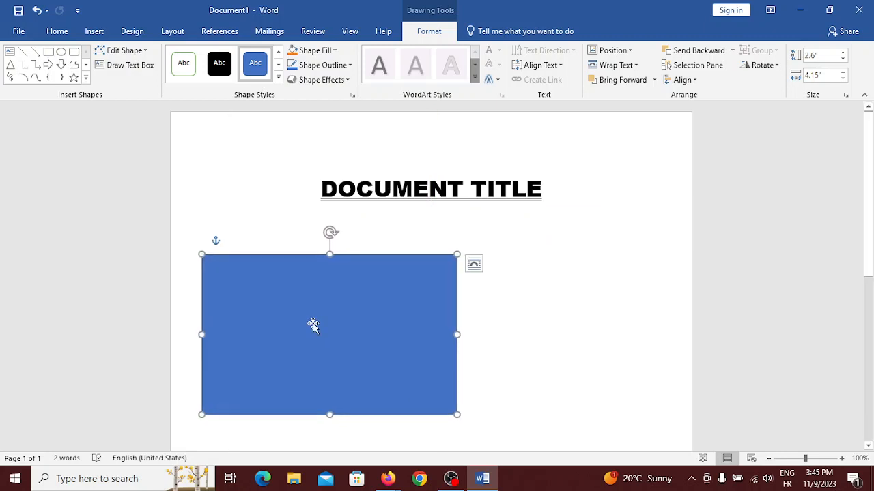
scroll(313, 326, "down", 3)
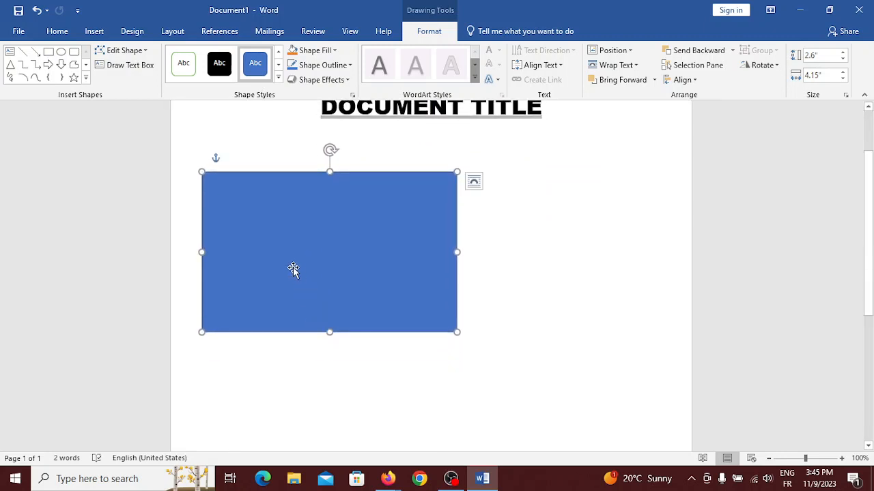
left_click(580, 253)
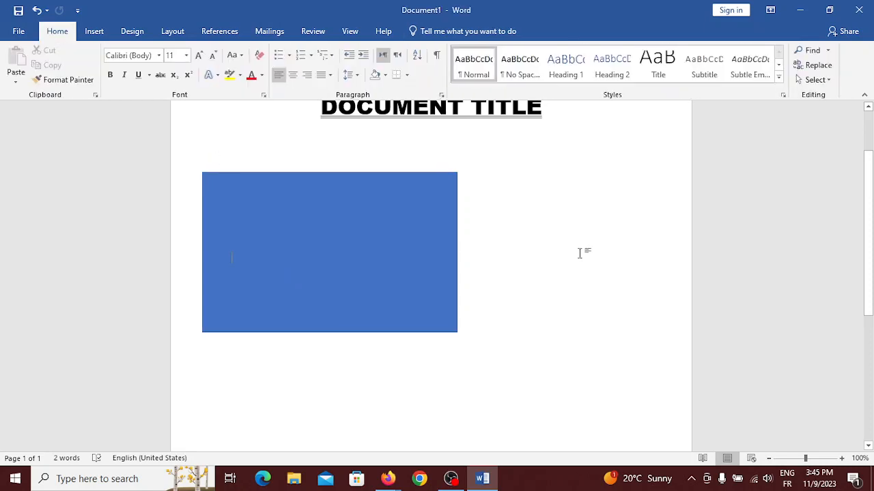
- Fill the rectangle with white and preview other outline colors without applying one
left_click(328, 255)
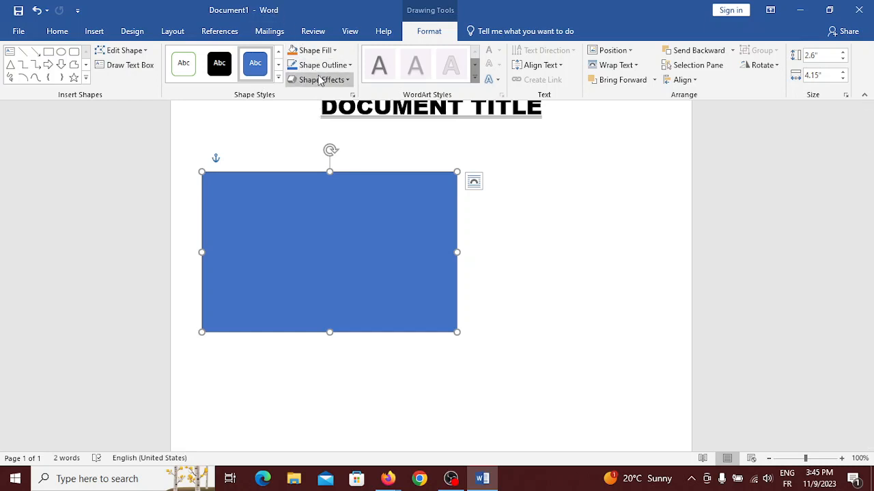
left_click(335, 50)
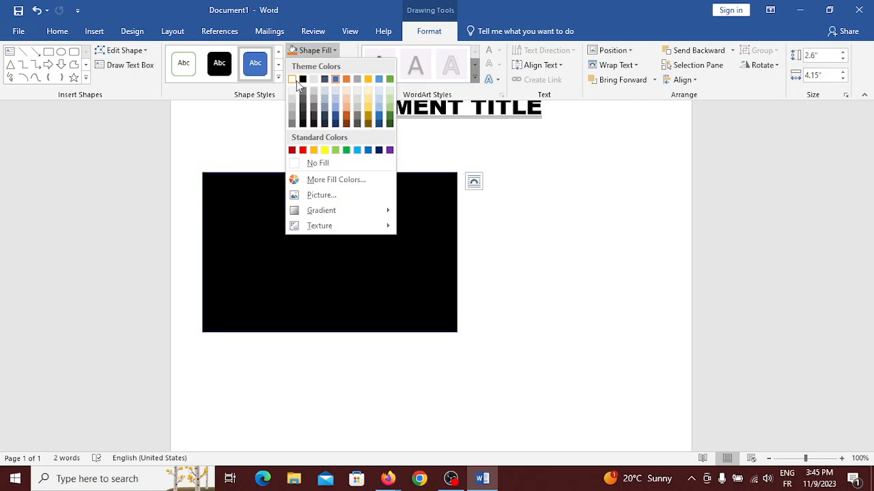
key("Escape")
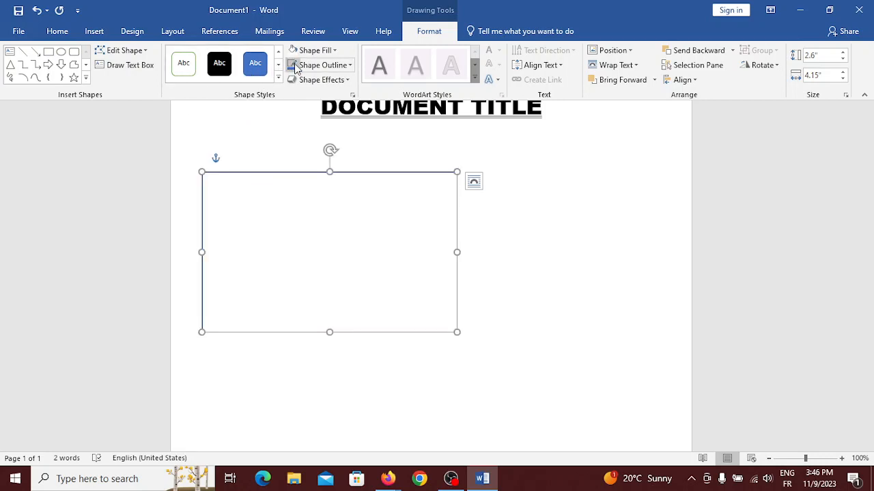
left_click(348, 65)
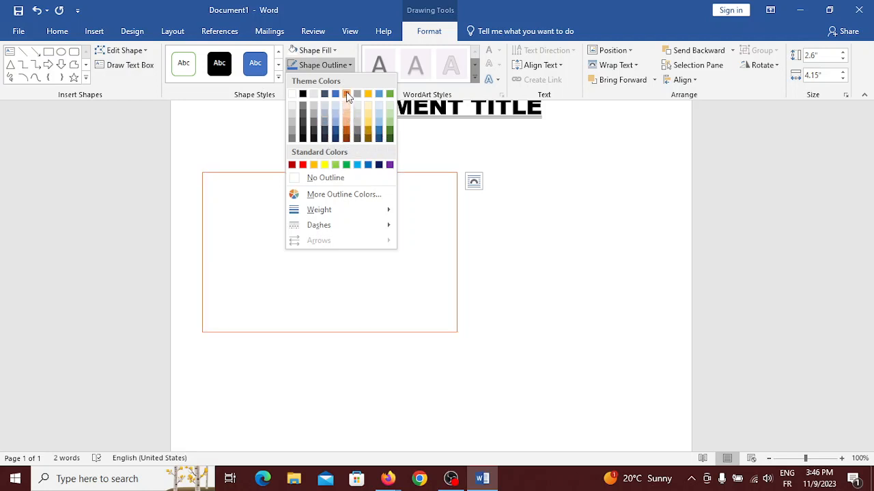
left_click(494, 176)
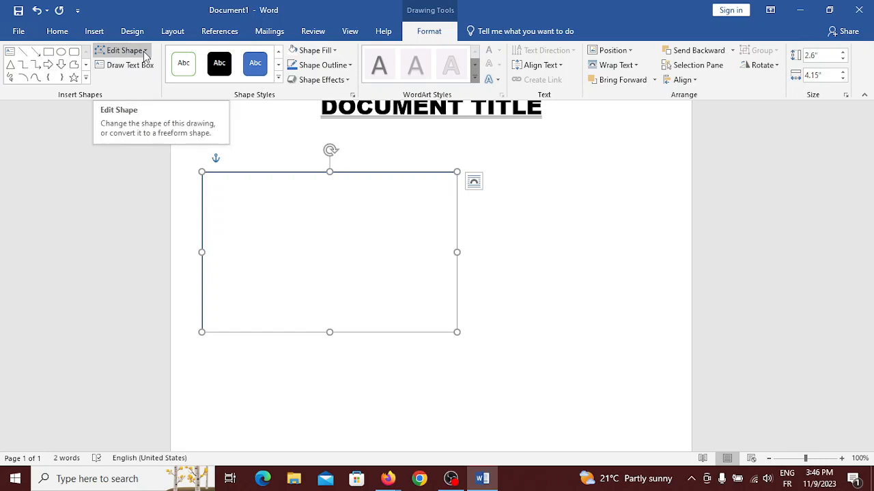
- Try adding text inside the white rectangle and erase the entered characters
right_click(370, 239)
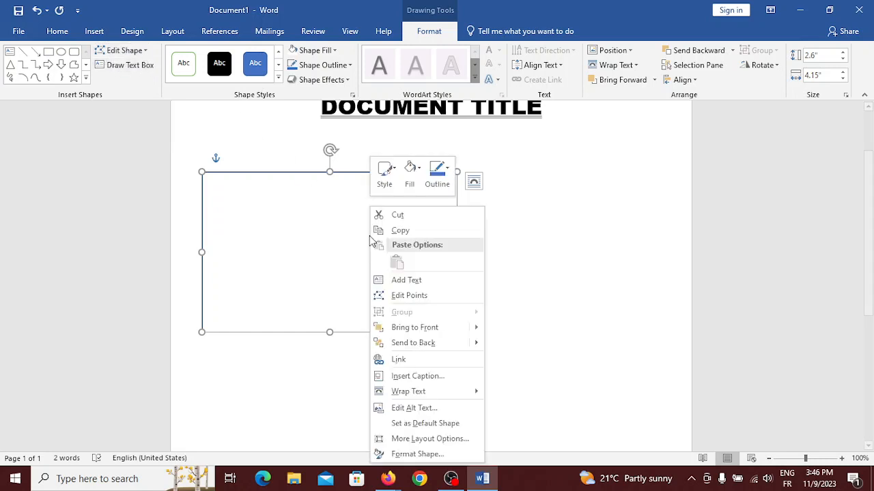
right_click(267, 239)
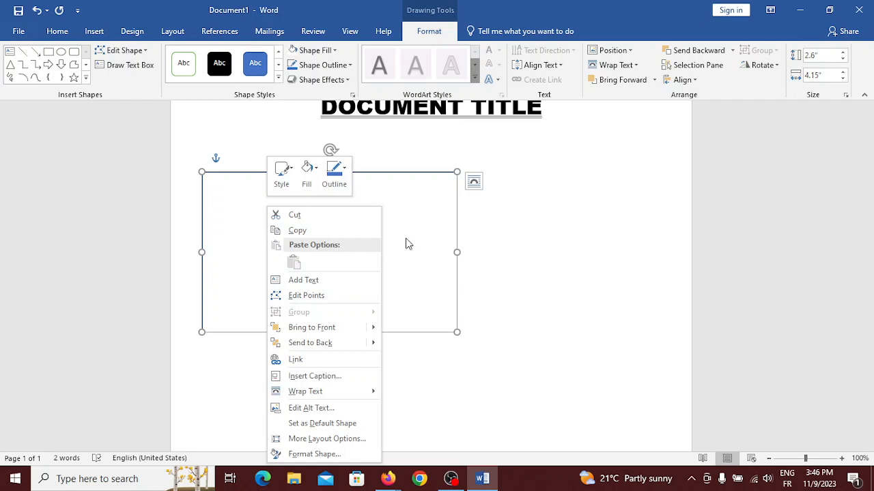
left_click(312, 280)
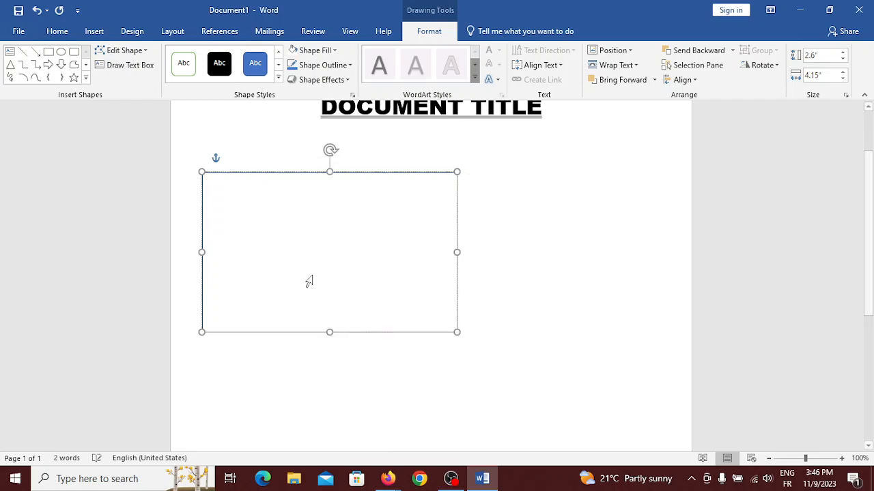
right_click(359, 237)
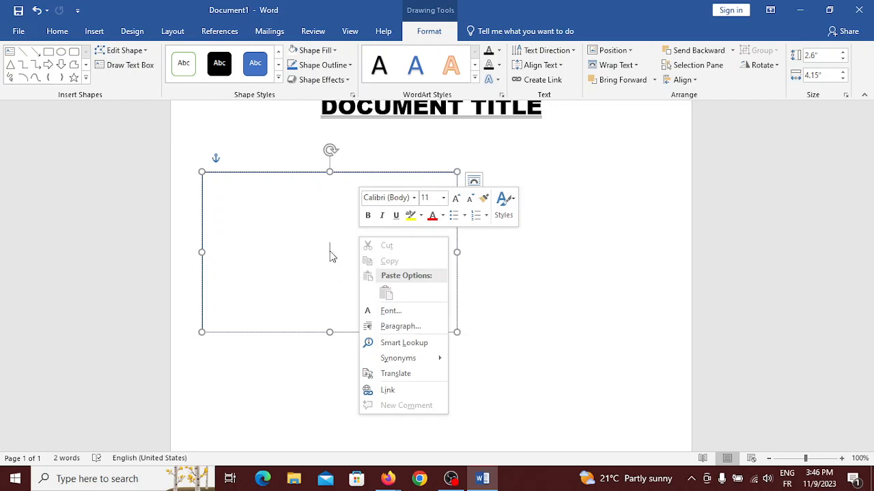
left_click(330, 251)
type("te")
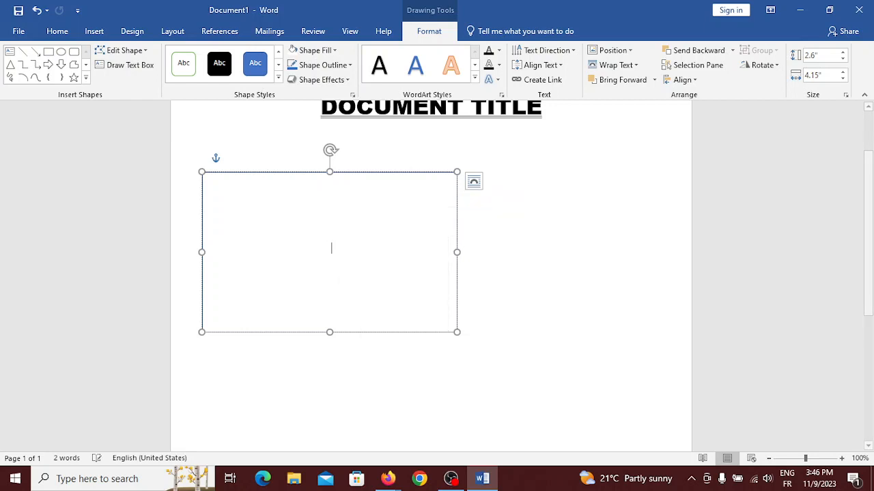
type("s is")
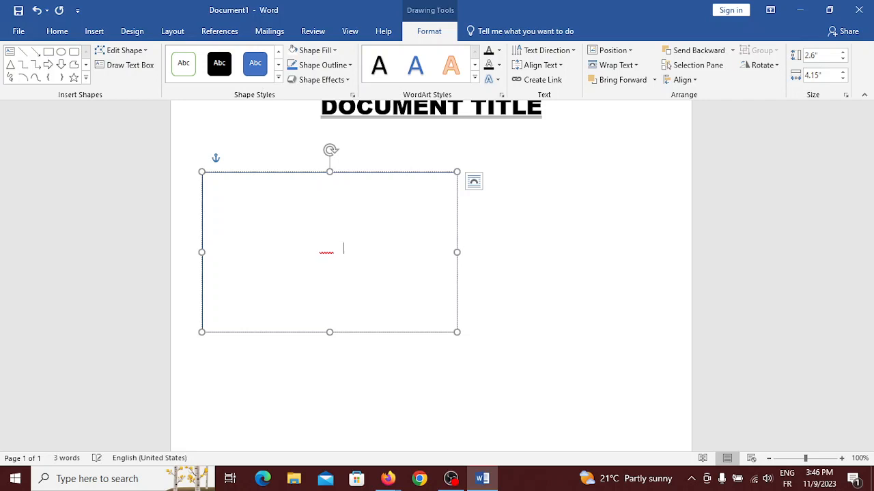
key("BackSpace")
key("BackSpace")
key("BackSpace")
key("BackSpace")
key("BackSpace")
- Apply the preset shape style with transparent fill and black outline to the rectangle
left_click(278, 77)
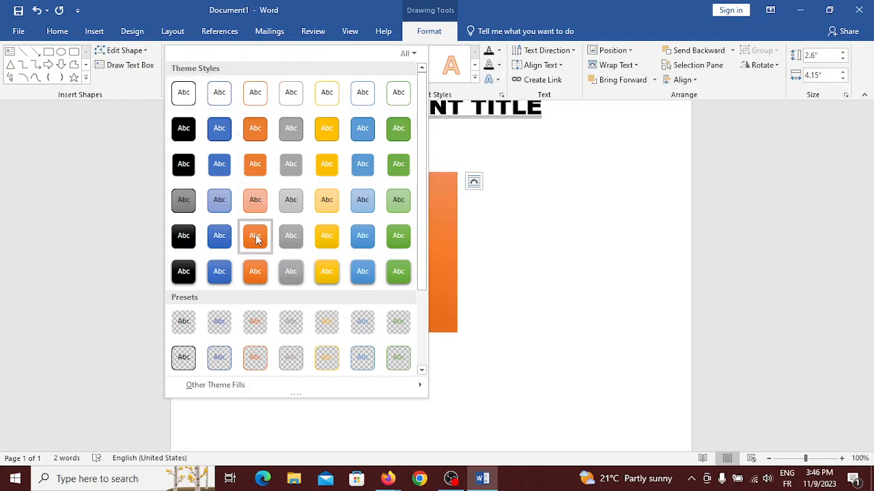
scroll(227, 331, "down", 3)
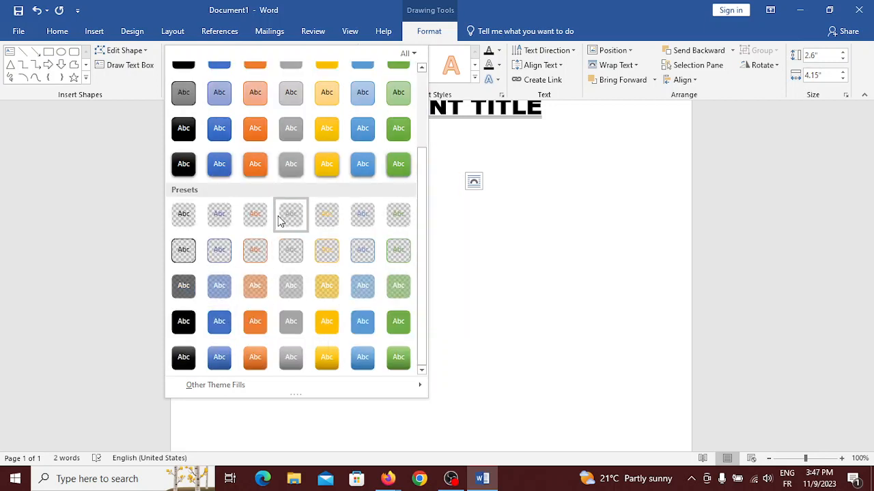
left_click(190, 252)
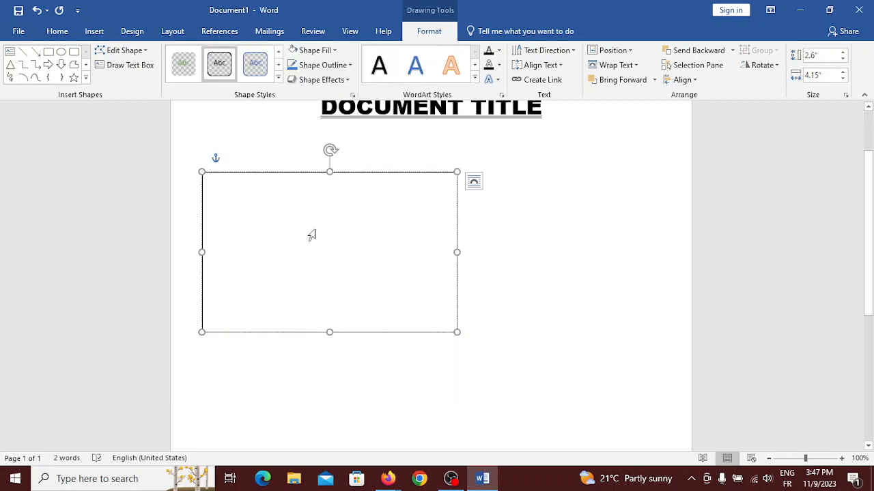
- Enter trial letters inside the black-outlined rectangle and delete them all
left_click(315, 231)
key("BackSpace")
type("v")
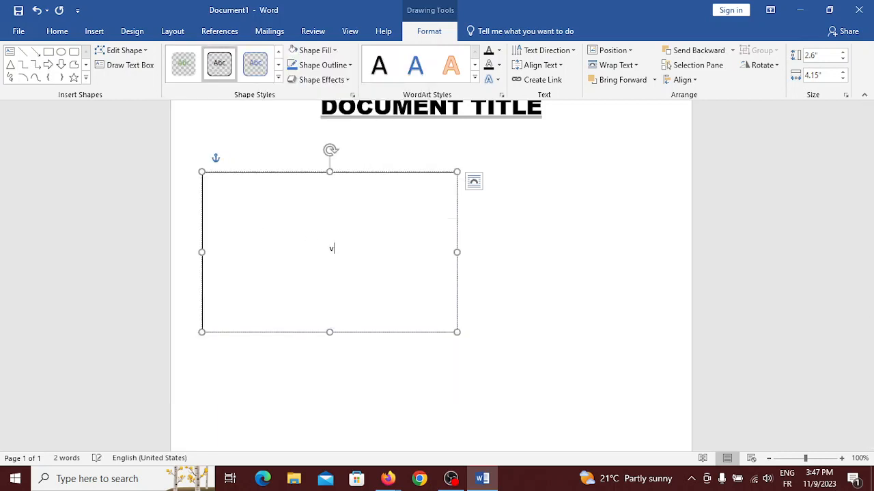
type("vv")
key("BackSpace")
key("BackSpace")
key("BackSpace")
key("BackSpace")
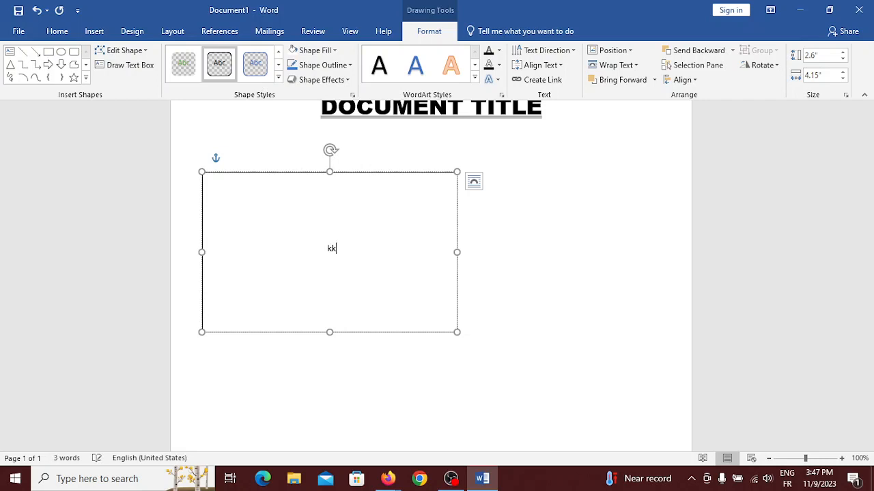
type("fcfcfcf")
key("BackSpace")
key("BackSpace")
key("BackSpace")
key("BackSpace")
key("BackSpace")
key("BackSpace")
key("BackSpace")
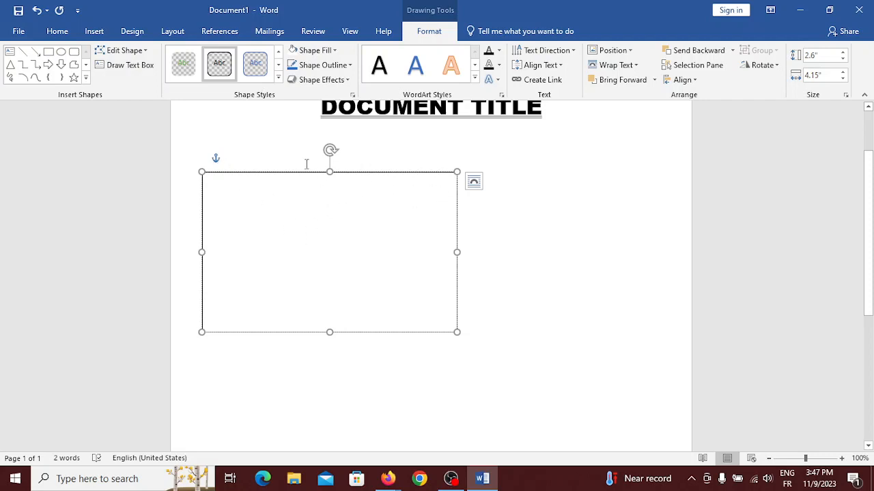
- Reduce the rectangle's height to about 2.56 inches by lowering its top edge
mouse_move(330, 172)
left_mouse_down()
mouse_move(330, 211)
mouse_move(320, 162)
mouse_move(330, 175)
left_mouse_up()
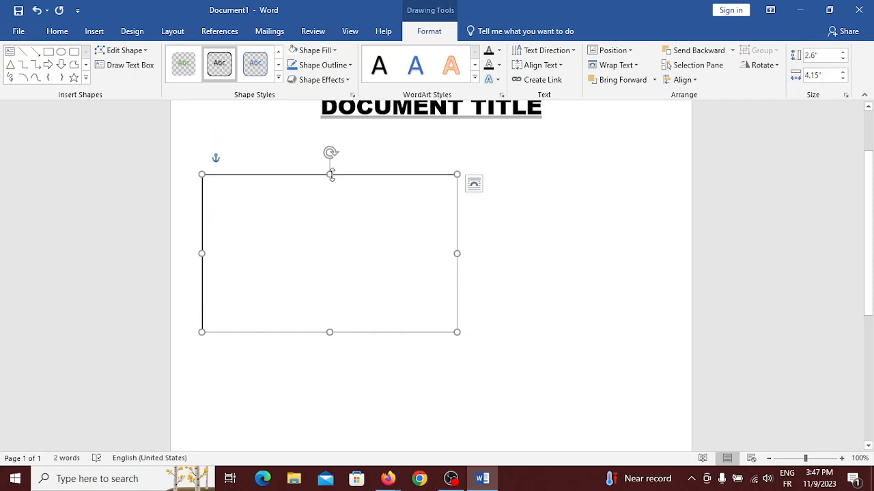
- Draw a down arrow about 1.67 inches wide and 3.05 inches high and place it just right of the rectangle
left_click(86, 66)
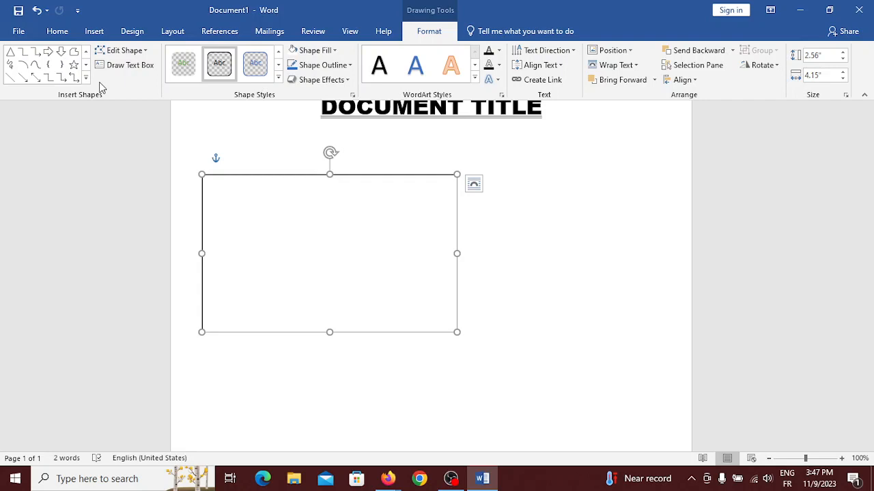
left_click(61, 52)
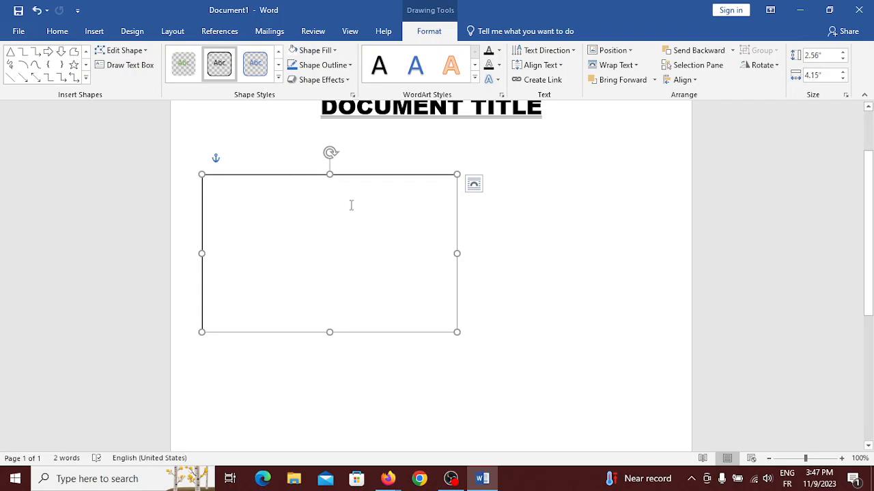
left_click(61, 52)
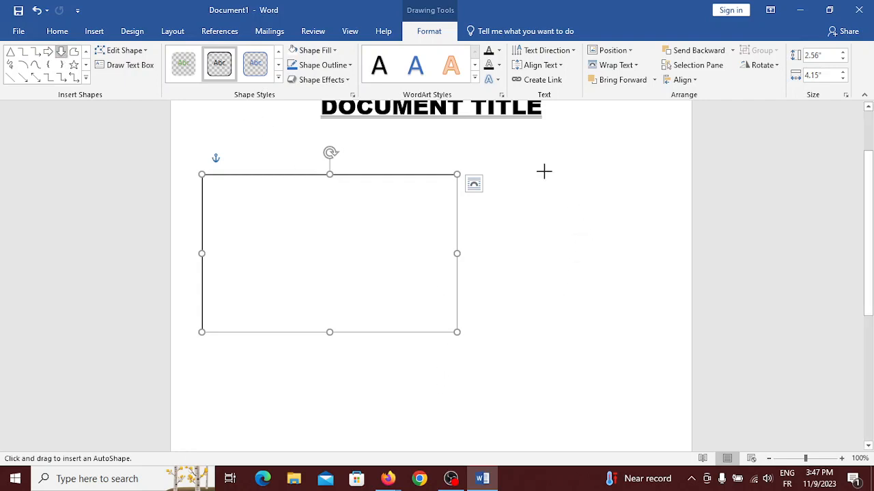
left_click_drag(544, 171, 647, 359)
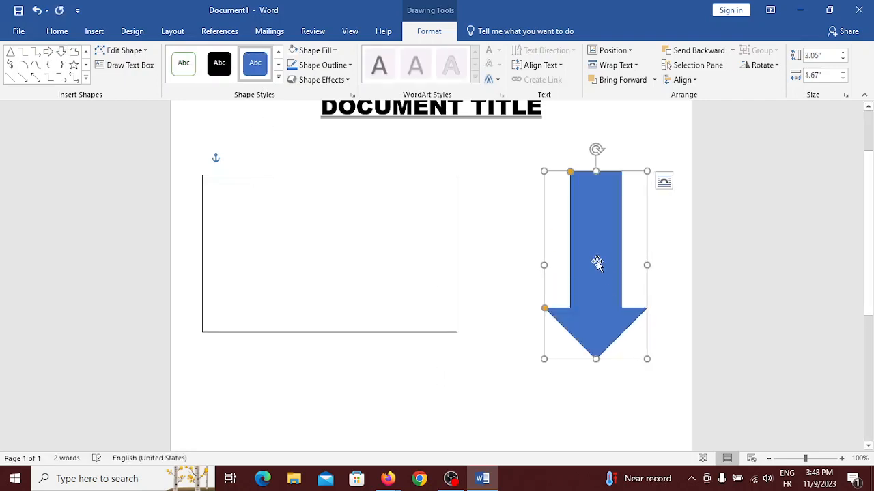
left_click_drag(597, 265, 516, 255)
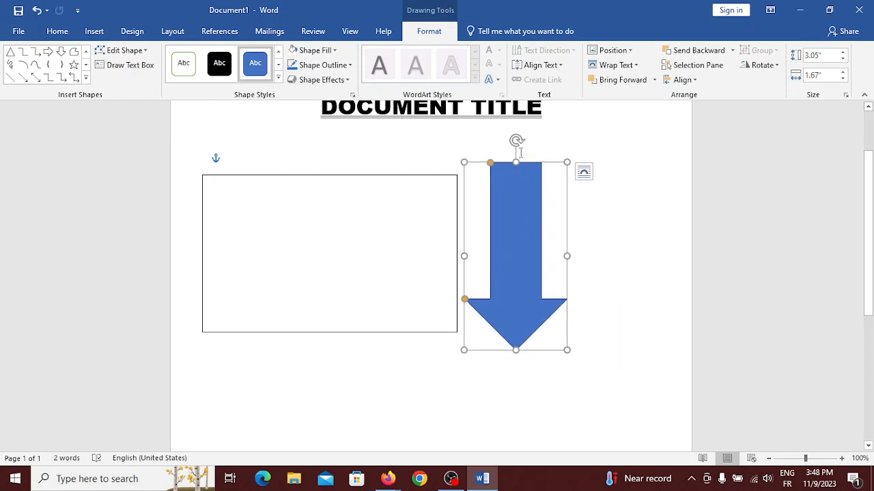
- Rotate the blue down arrow to point left and place its tip against the rectangle's right edge
left_click_drag(516, 141, 668, 257)
left_click_drag(505, 255, 541, 254)
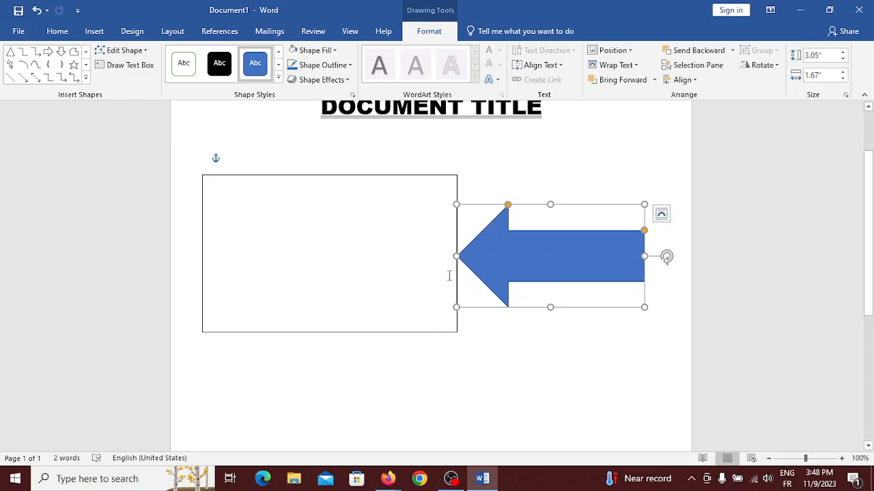
- Group the rectangle with the blue arrow and move the group slightly down the page
left_click(442, 333, "shift")
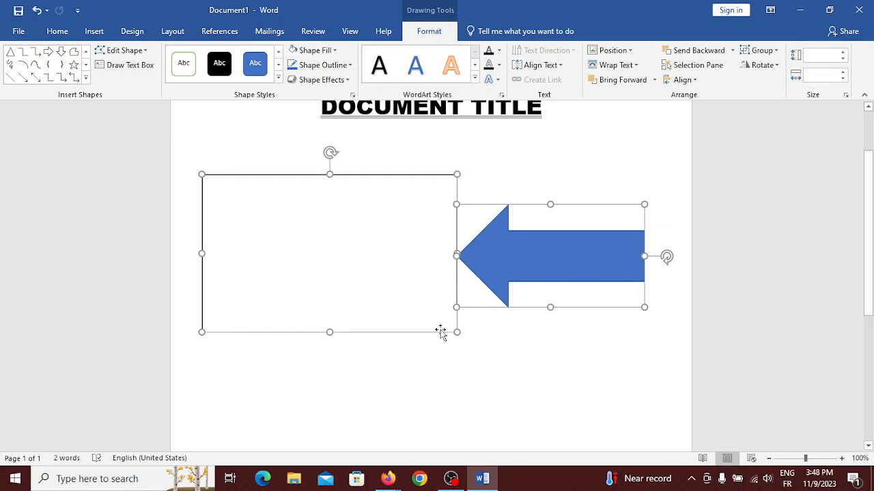
right_click(440, 332)
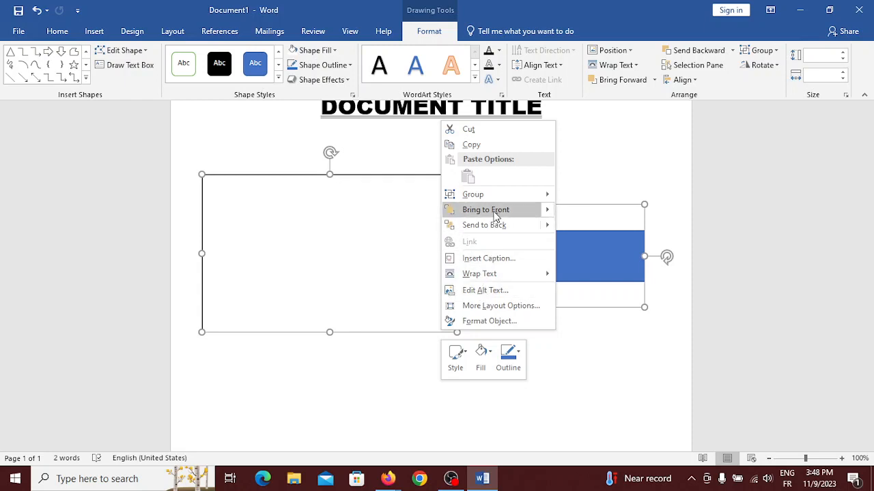
mouse_move(500, 197)
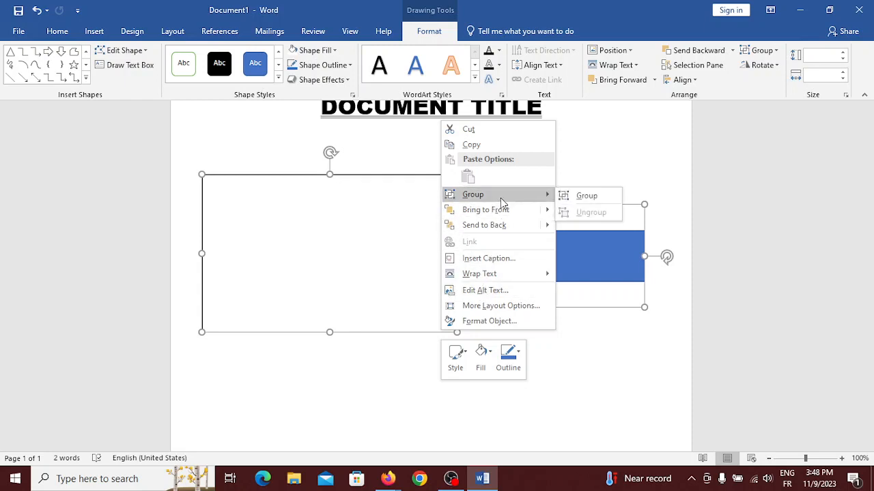
left_click(586, 196)
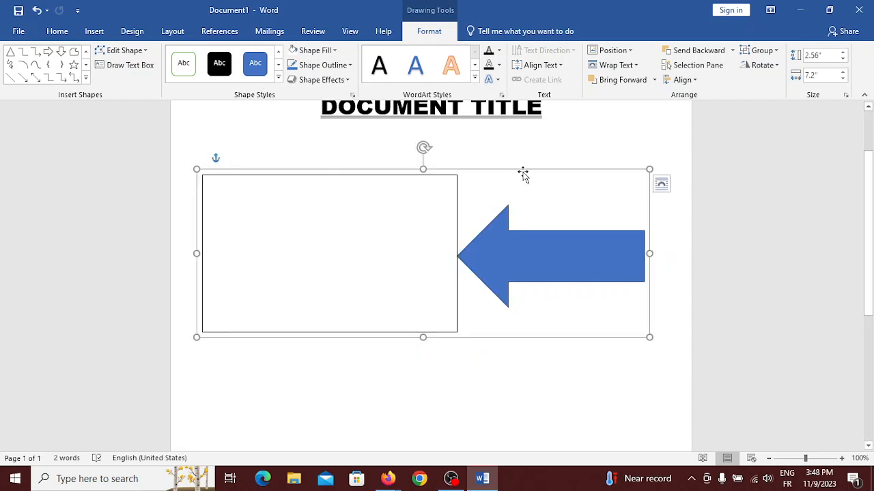
left_click_drag(523, 170, 512, 211)
left_click_drag(486, 167, 517, 183)
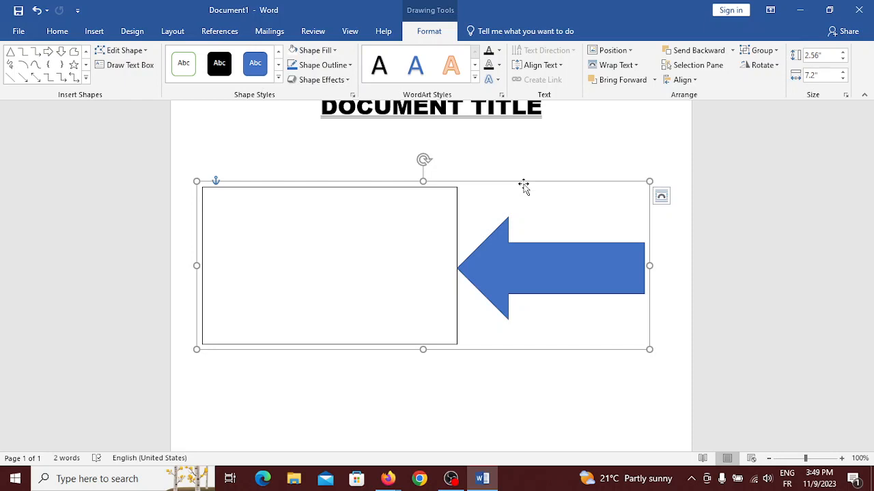
- Ungroup the rectangle and the blue arrow
left_click(511, 250)
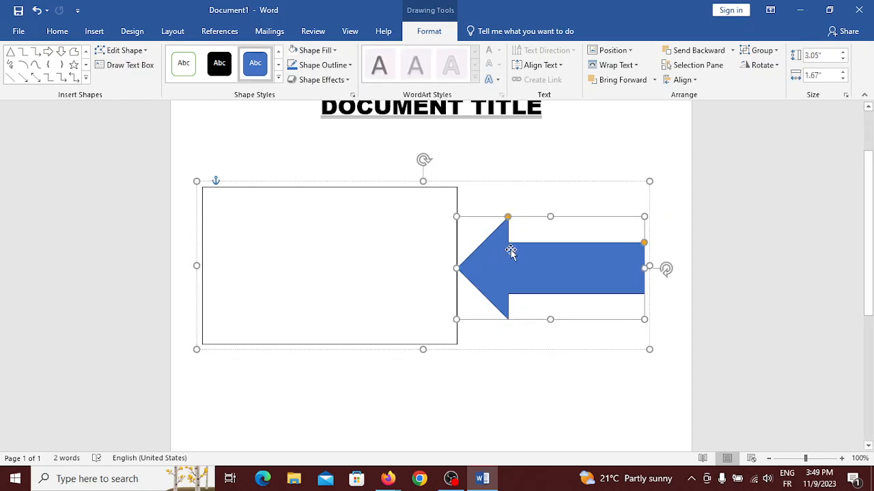
left_click(526, 165)
left_click(548, 196)
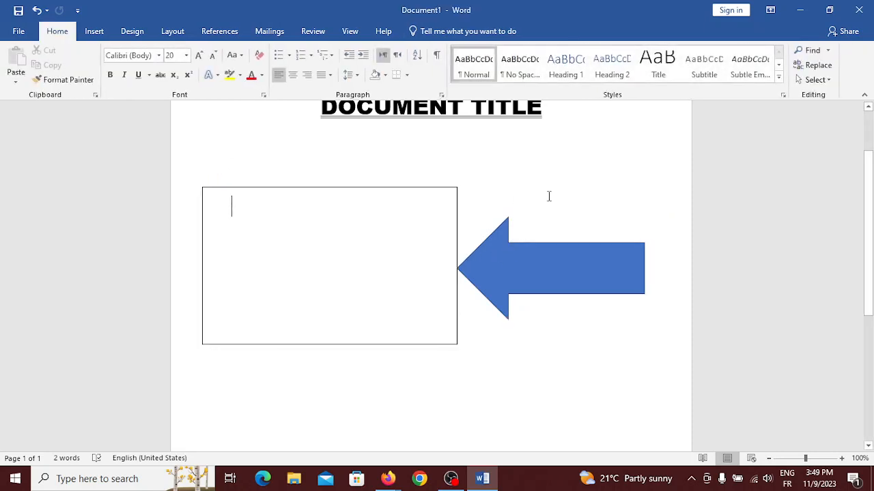
left_click(643, 265)
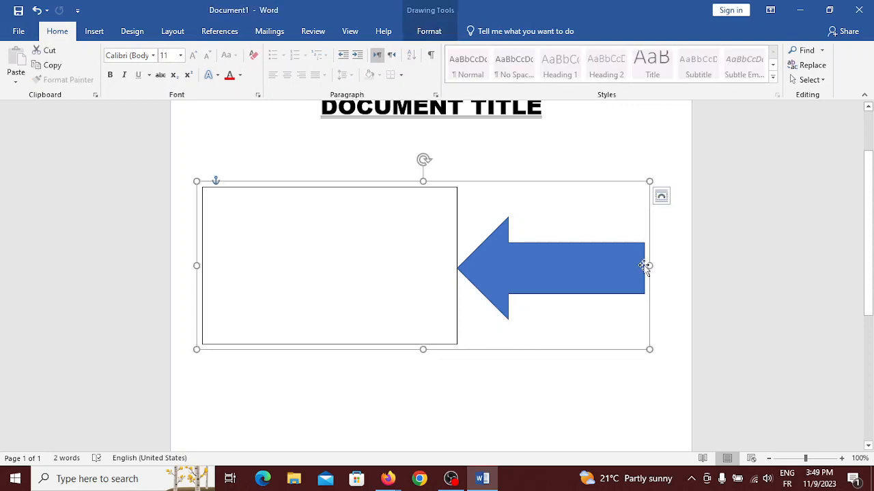
right_click(602, 204)
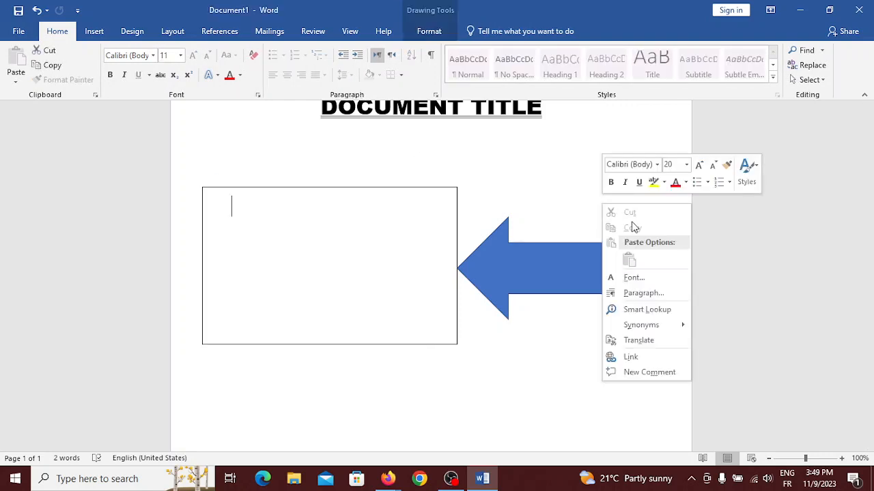
left_click(575, 195)
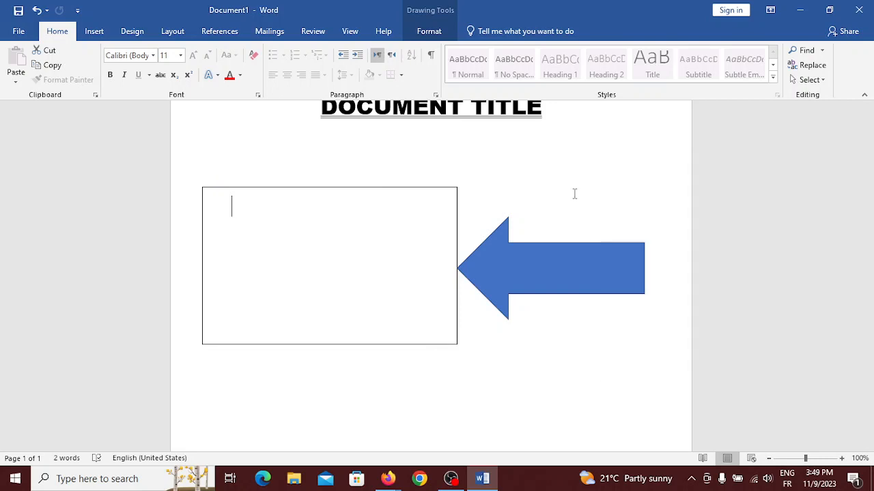
left_click(446, 189)
right_click(446, 189)
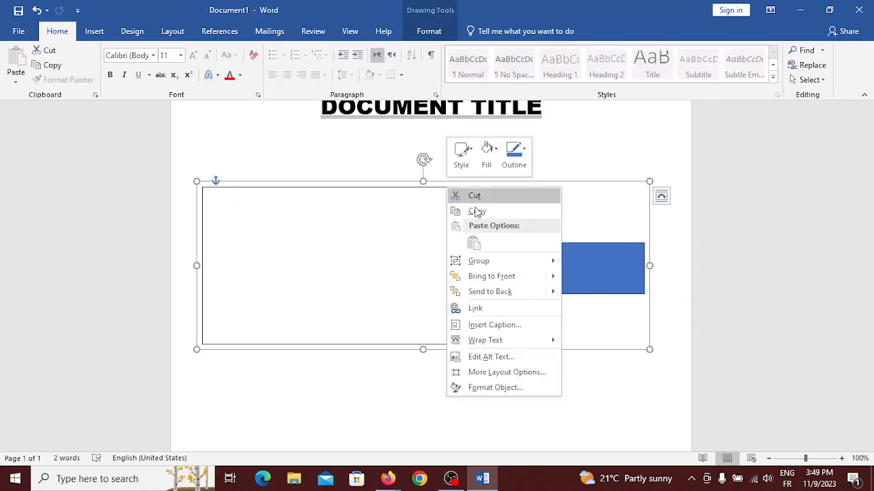
mouse_move(518, 265)
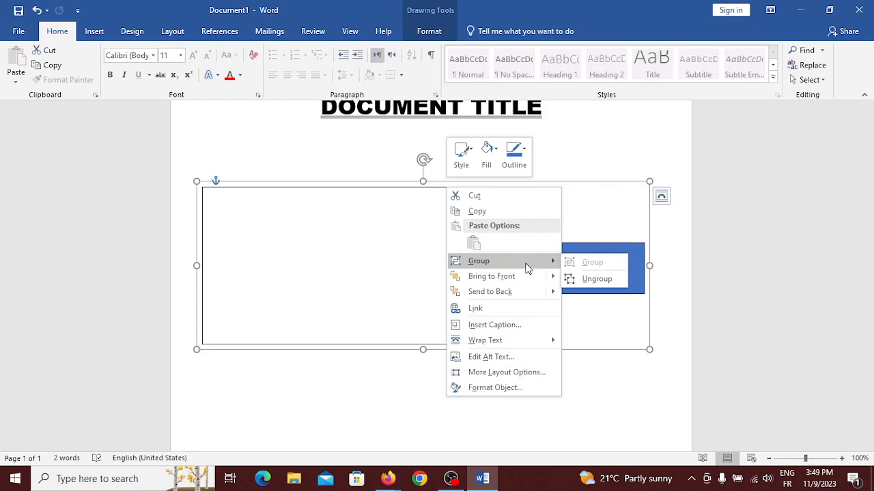
left_click(597, 279)
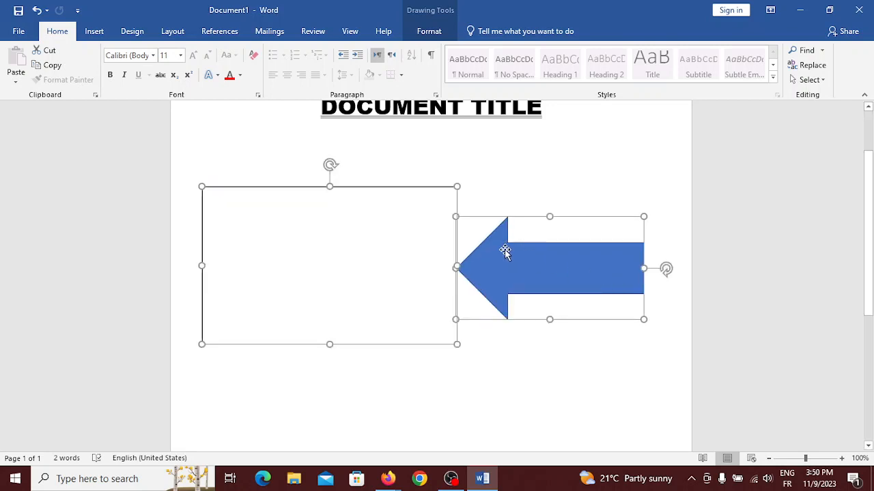
- Move the rectangle and arrow together slightly up and right, and lower the arrow on its own along the rectangle's right edge
left_click_drag(504, 251, 514, 235)
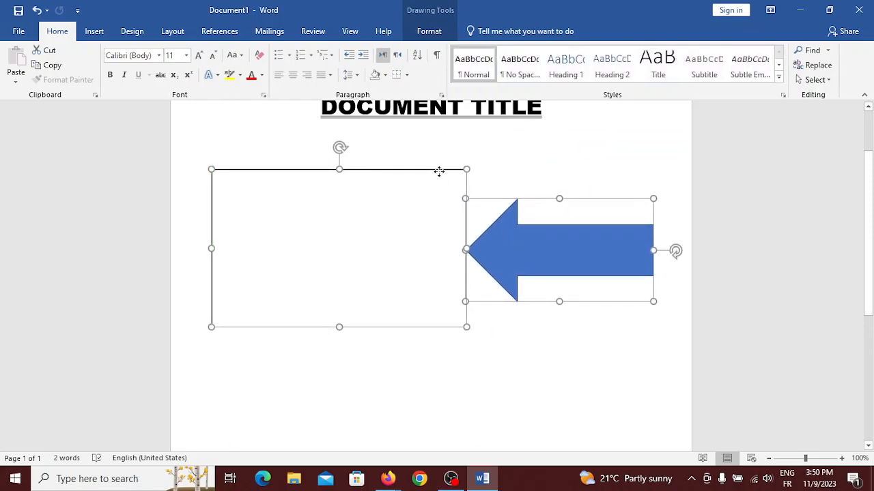
left_click(436, 426)
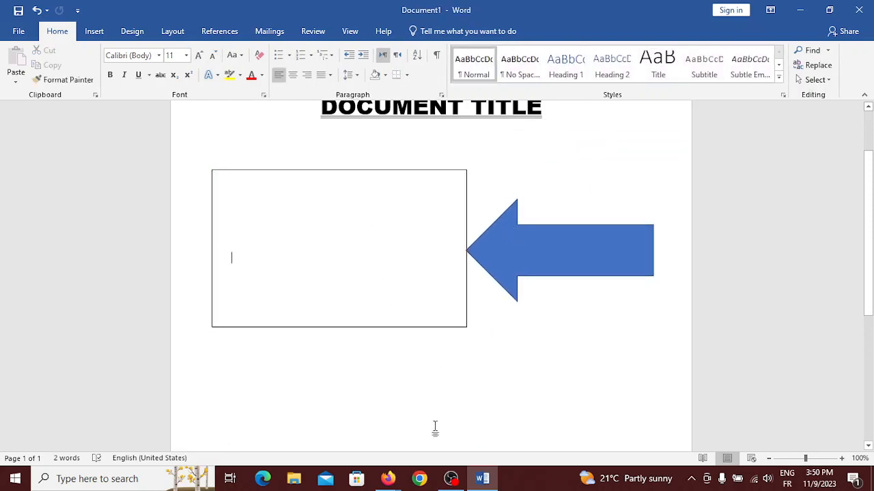
left_click(553, 238)
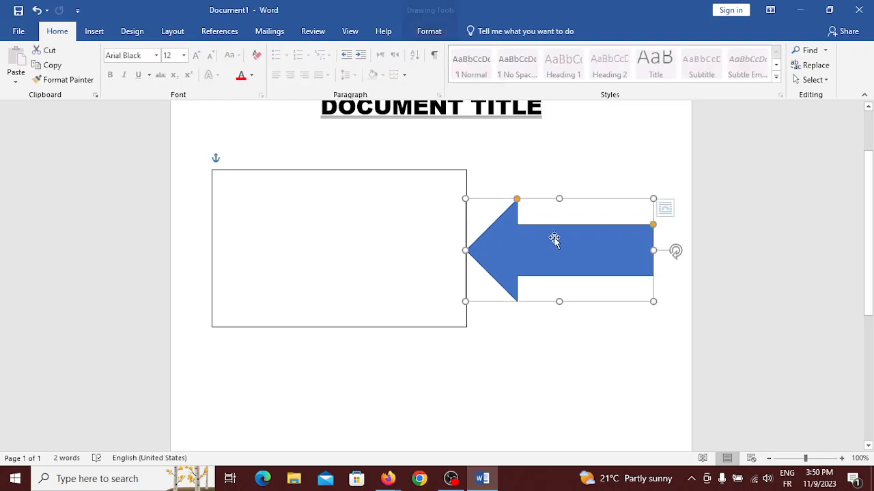
mouse_move(554, 239)
left_mouse_down()
mouse_move(585, 321)
mouse_move(563, 298)
mouse_move(589, 318)
mouse_move(578, 257)
mouse_move(550, 230)
mouse_move(559, 230)
mouse_move(563, 312)
mouse_move(565, 267)
mouse_move(556, 253)
left_mouse_up()
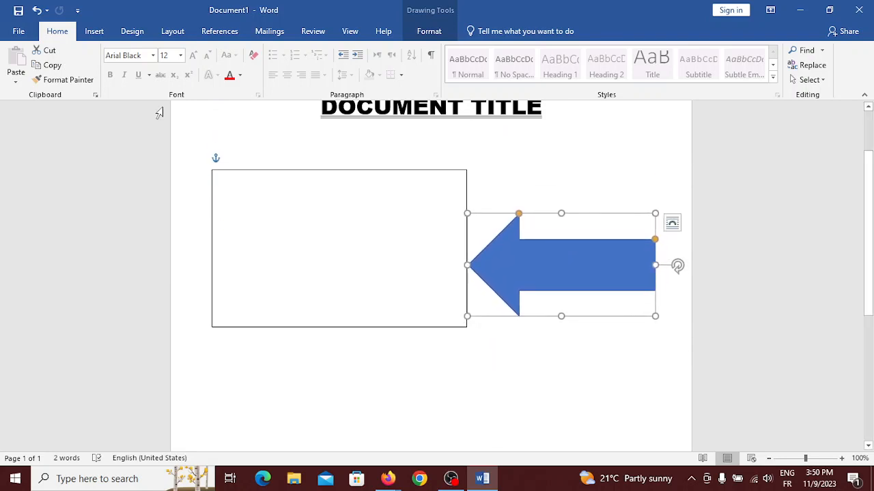
- Insert the picture Flag_of_the_German_Empire_defaced from the Downloads folder
left_click(82, 32)
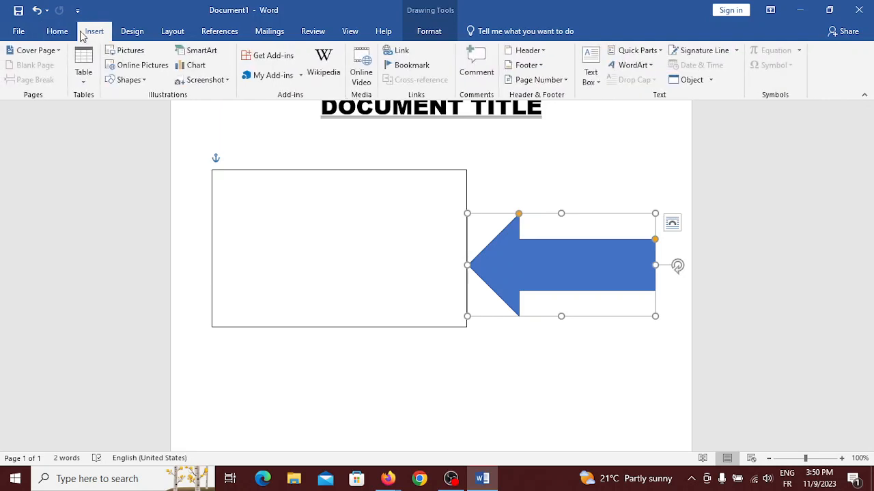
left_click(124, 52)
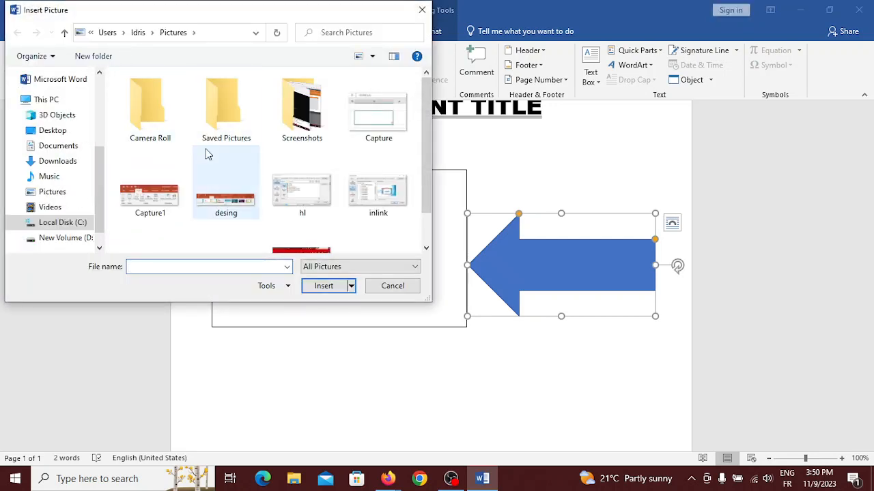
scroll(206, 153, "down", 1)
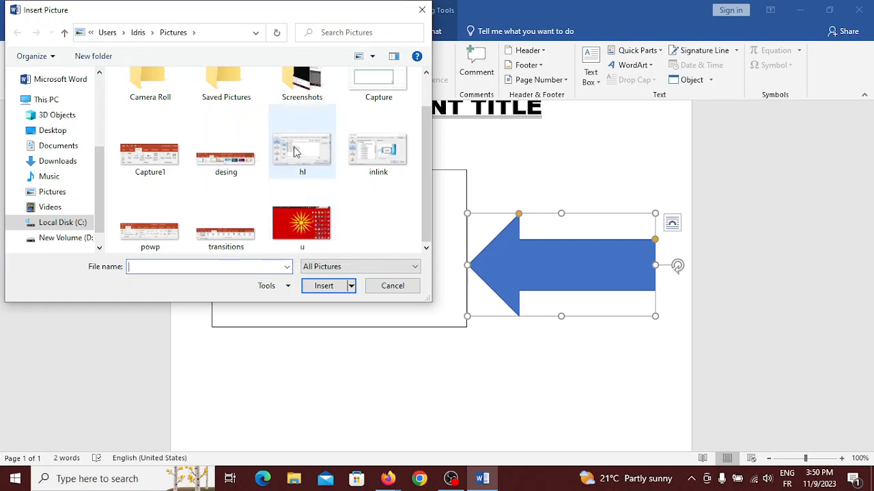
left_click(71, 162)
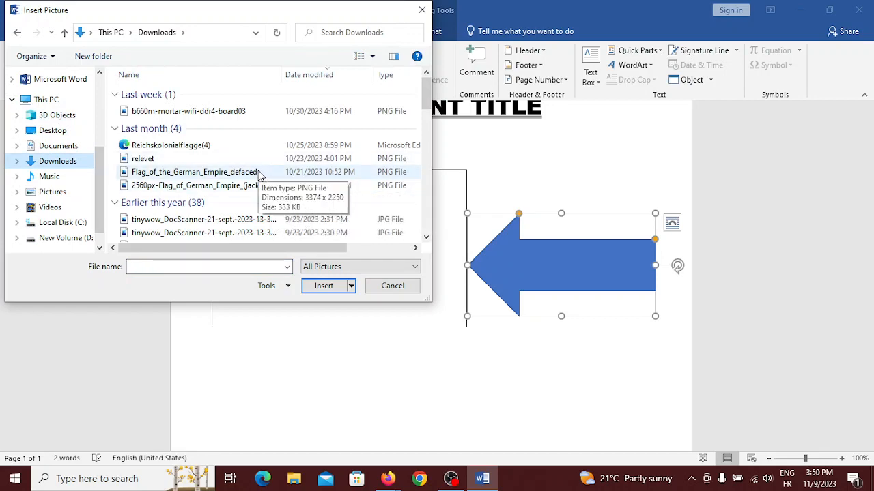
double_click(258, 174)
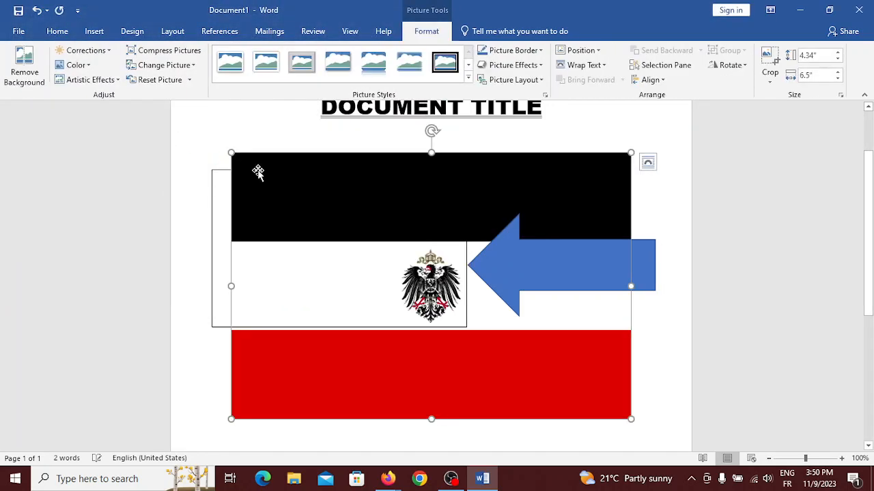
- Delete the blue arrow overlapping the inserted flag picture
left_click(378, 181)
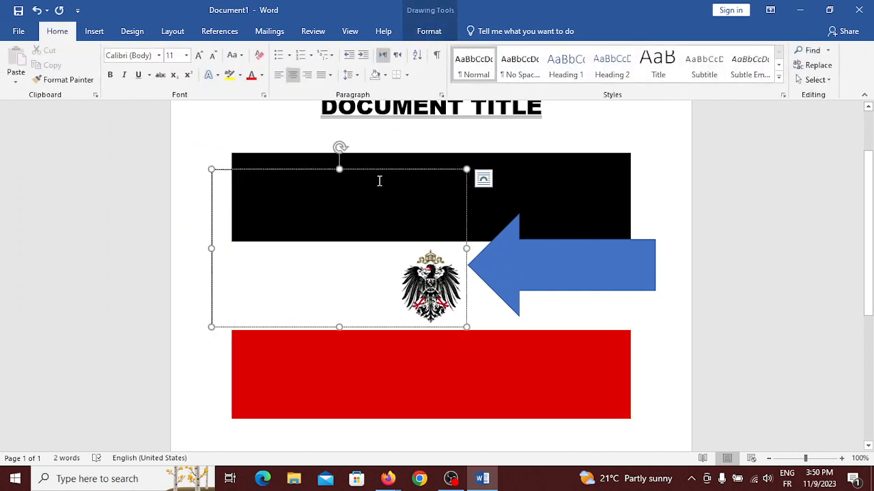
left_click(618, 164)
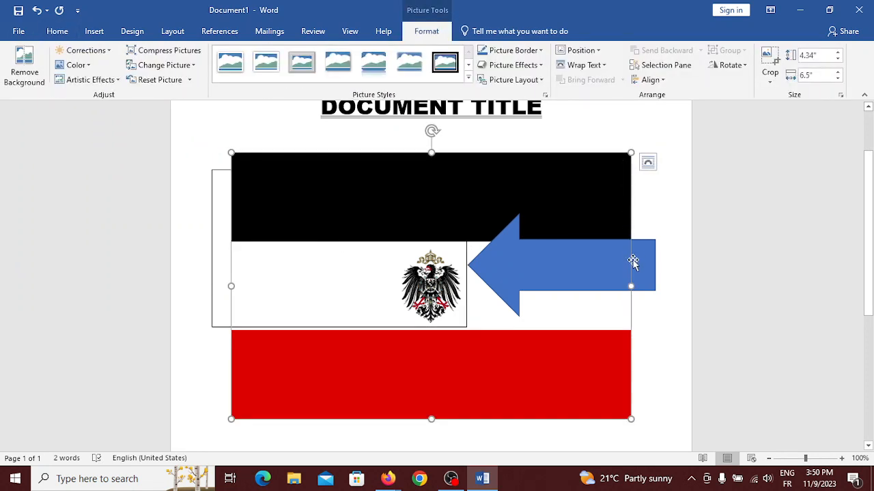
left_click(573, 263)
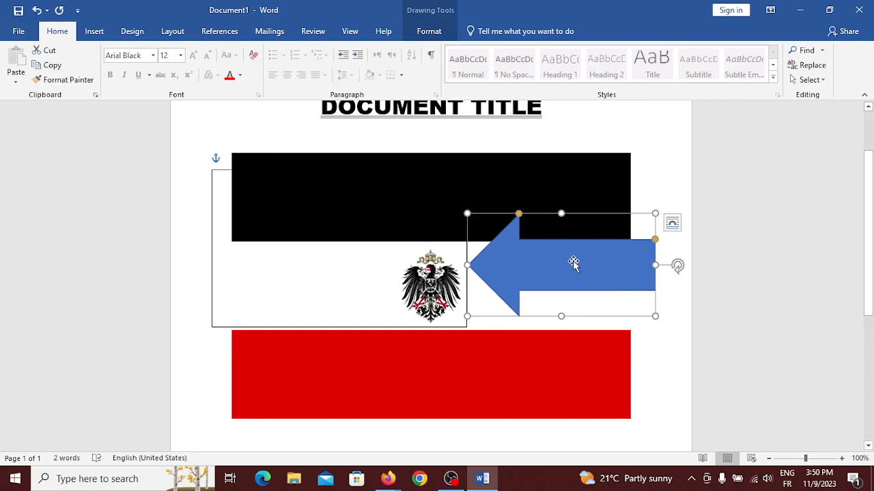
key("Delete")
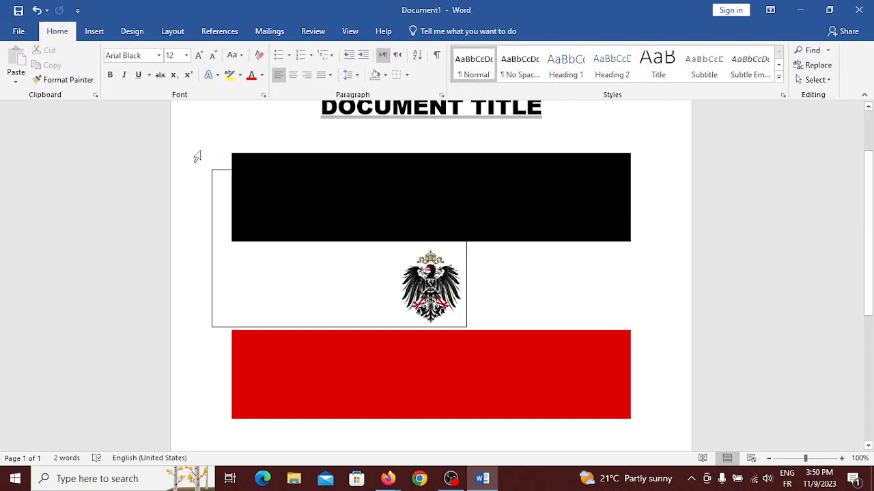
- Move the black-outlined rectangle toward the flag picture's lower-right corner and delete it
left_click(212, 188)
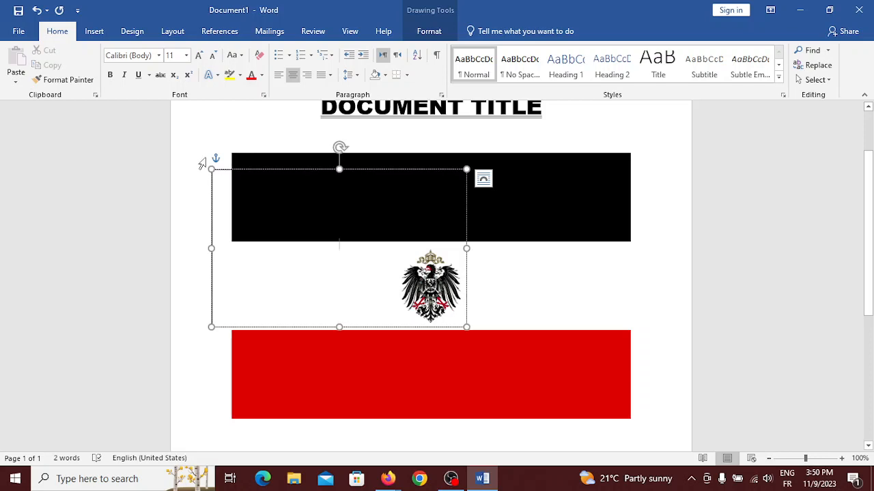
key("ctrl+l")
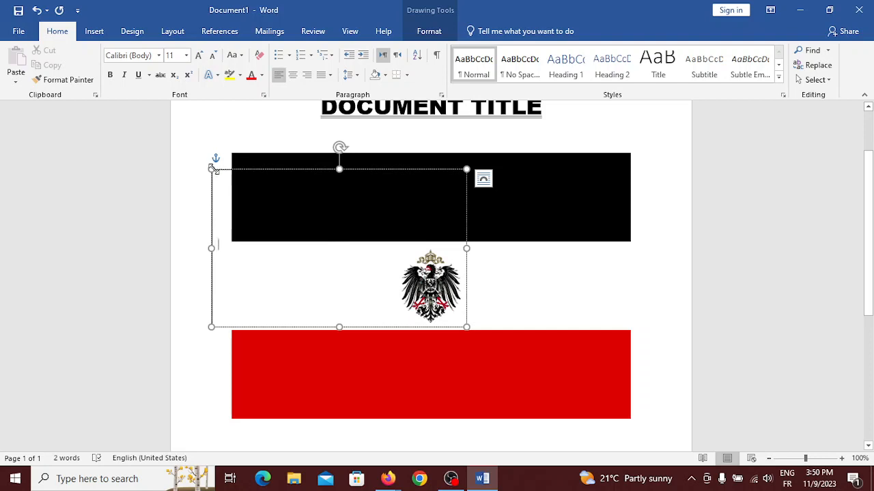
left_click_drag(234, 172, 458, 352)
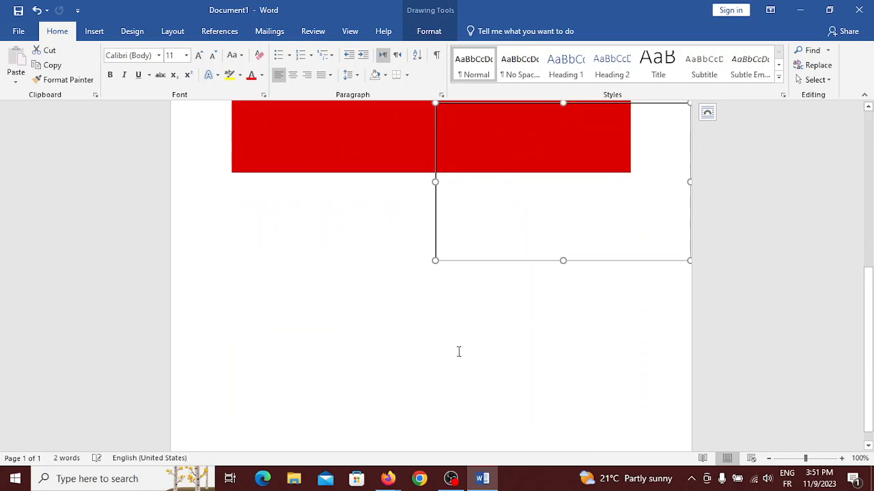
left_click(459, 352)
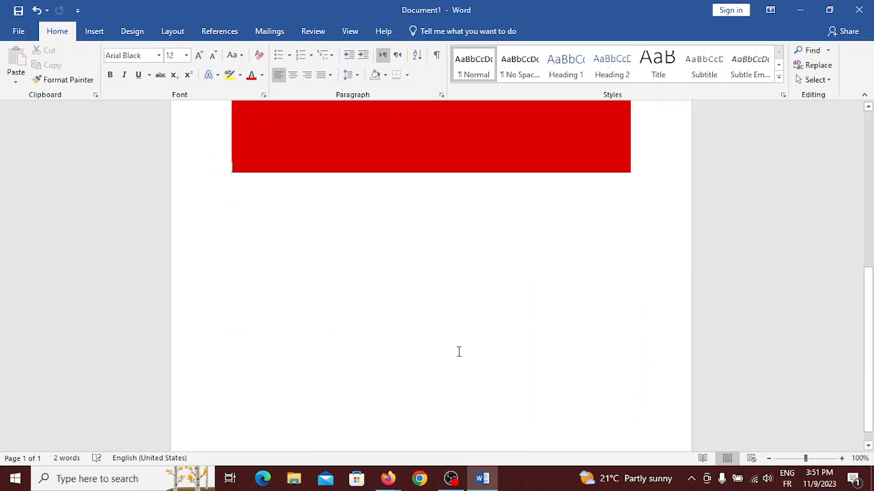
- Enlarge the flag picture slightly from its upper-right corner and try rotating it
scroll(459, 351, "up", 5)
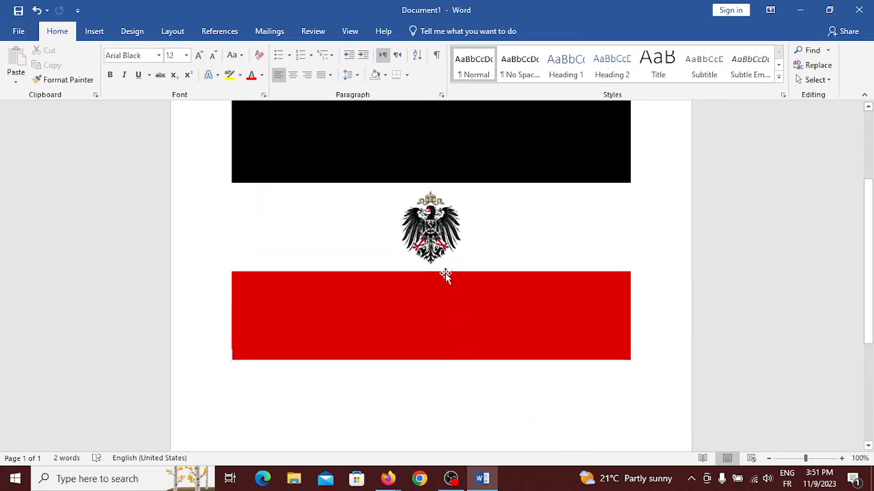
scroll(445, 276, "up", 2)
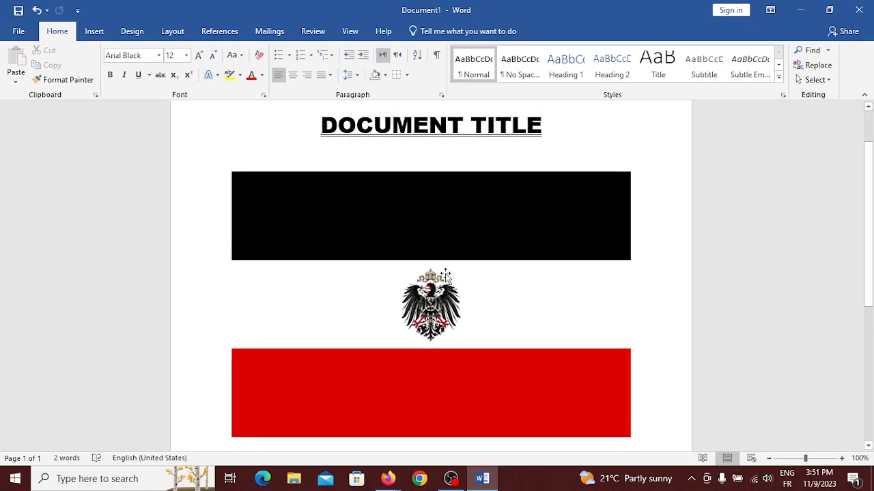
left_click(468, 298)
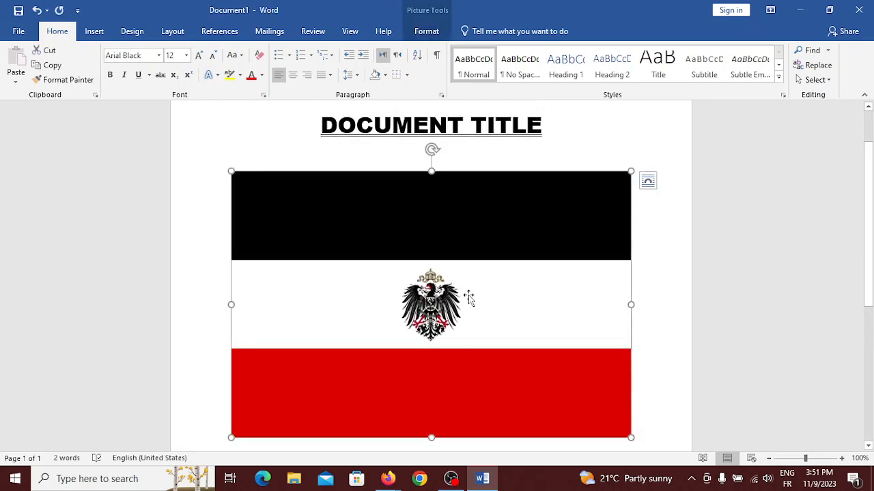
scroll(468, 297, "down", 1)
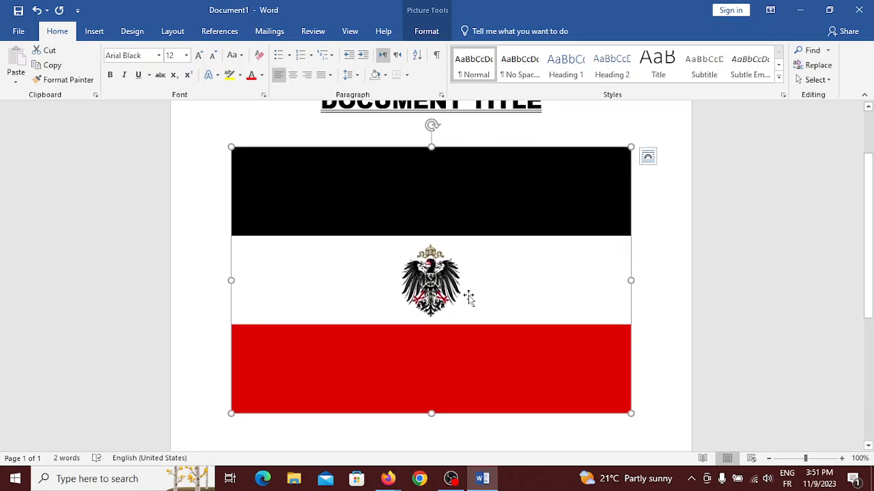
scroll(468, 298, "up", 1)
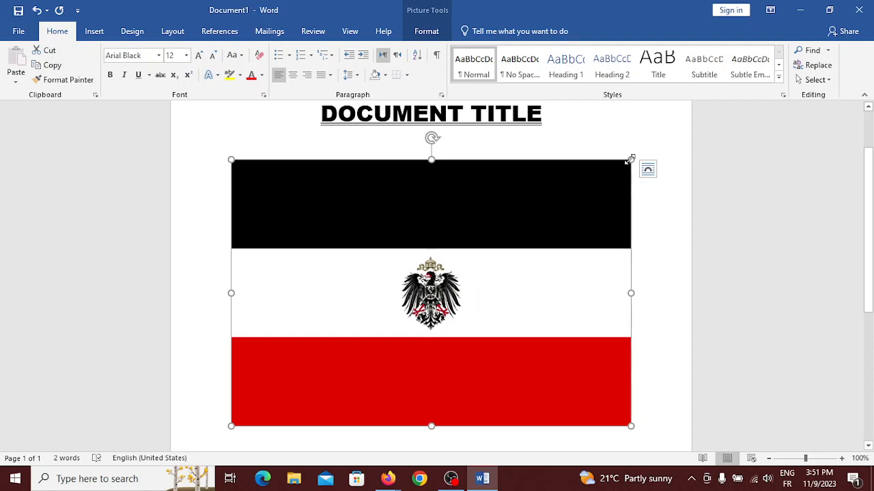
mouse_move(629, 160)
left_mouse_down()
mouse_move(478, 262)
mouse_move(621, 176)
mouse_move(561, 202)
mouse_move(647, 132)
mouse_move(634, 150)
left_mouse_up()
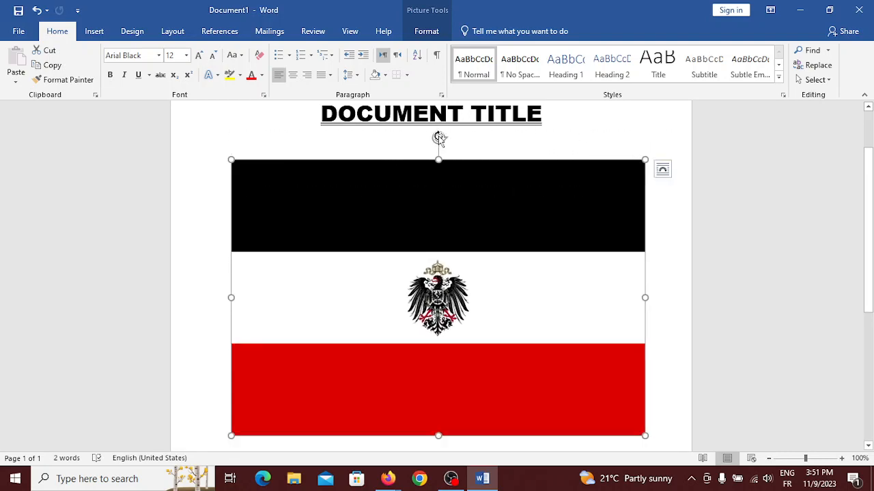
left_click_drag(439, 137, 439, 202)
- Move the flag picture lower on the page, away from the document title
left_click_drag(280, 297, 324, 262)
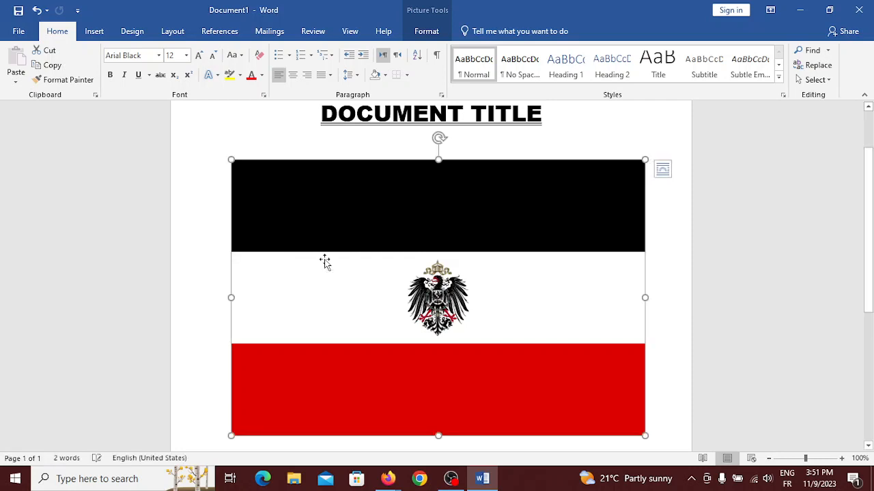
scroll(324, 261, "down", 1)
left_click_drag(397, 244, 415, 362)
scroll(417, 362, "down", 3)
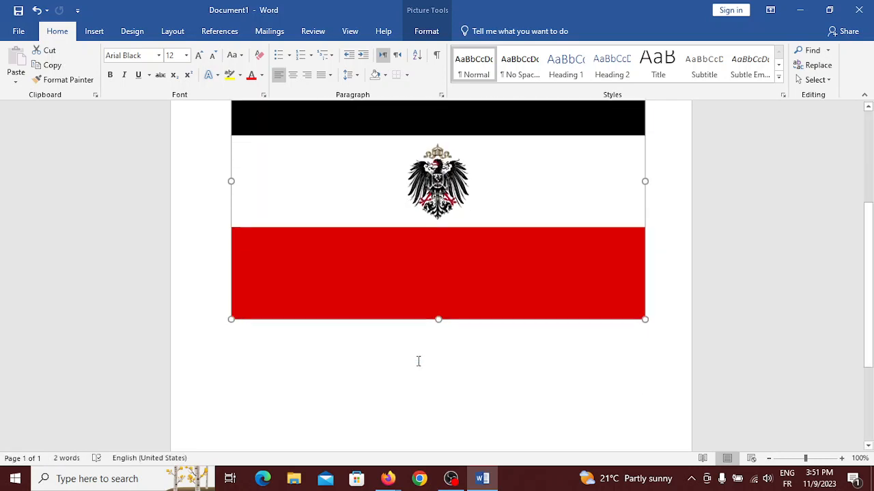
left_click_drag(416, 207, 423, 372)
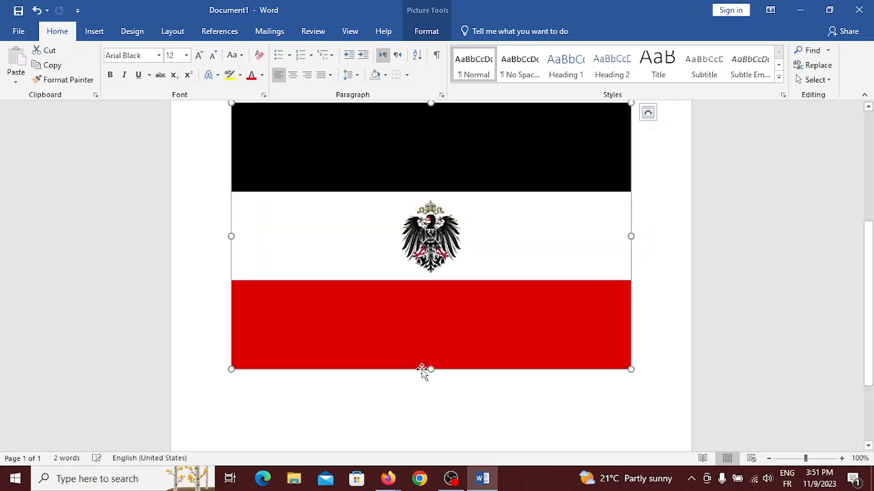
left_click_drag(426, 227, 449, 412)
scroll(463, 282, "down", 3)
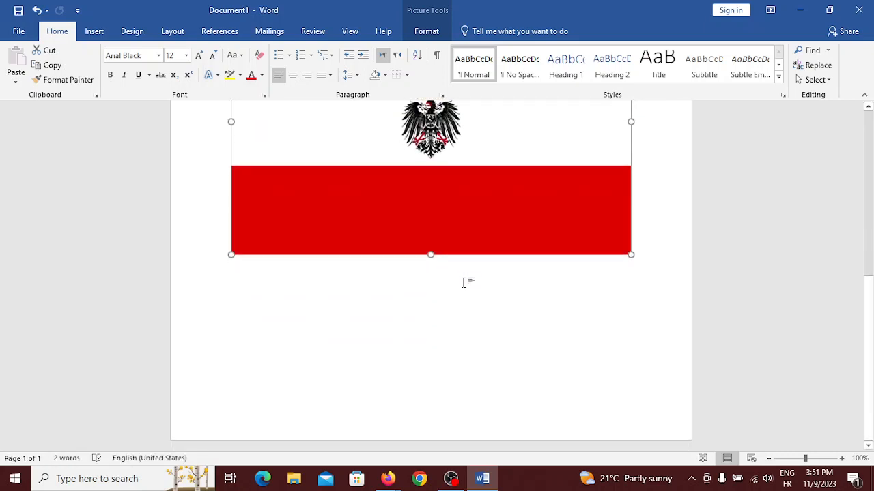
scroll(464, 282, "up", 1)
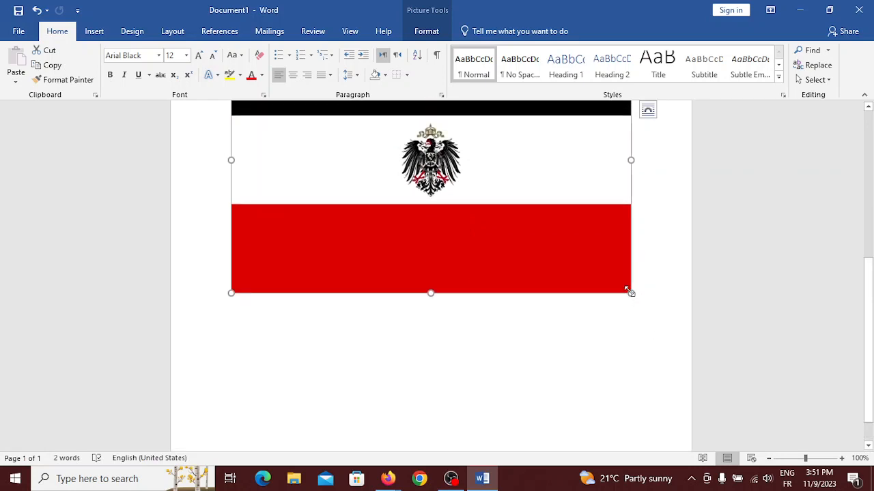
- Shrink the flag picture proportionally from its right-hand corners to about 60% of its width
left_click_drag(628, 293, 472, 233)
scroll(472, 236, "up", 4)
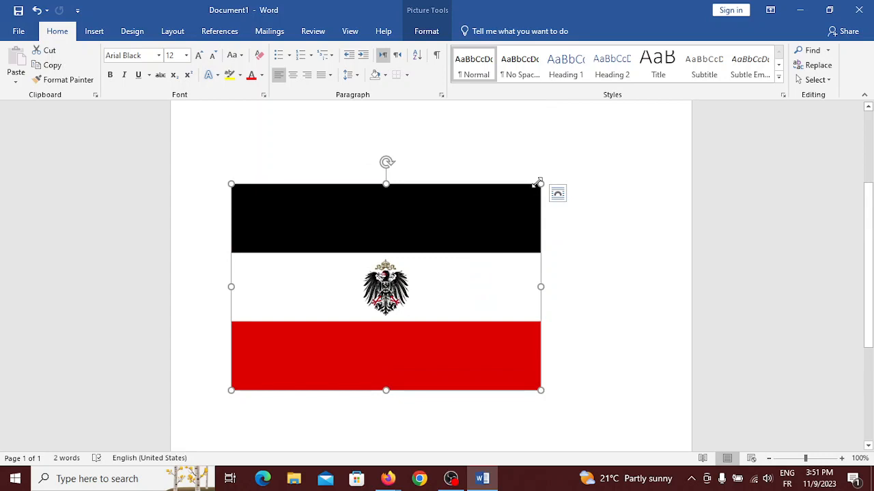
left_click_drag(539, 183, 437, 234)
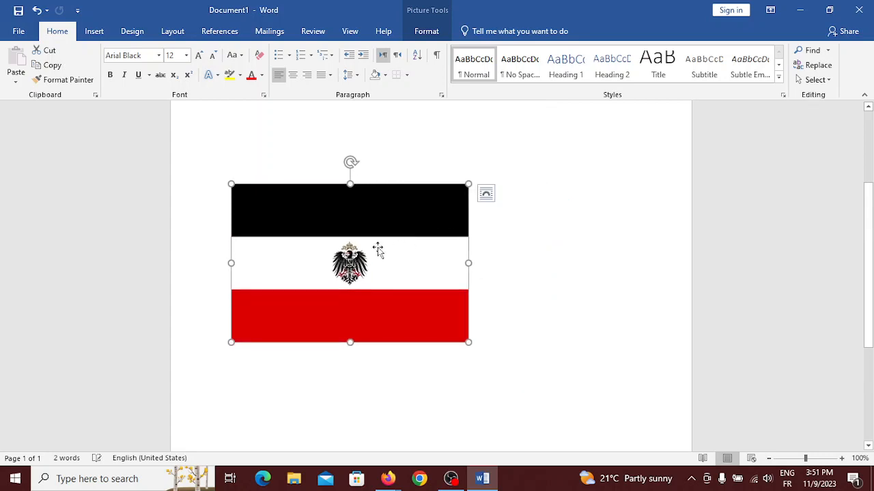
- Move the reduced flag picture down the page and back up to just below the document title
left_click_drag(352, 252, 500, 306)
left_click_drag(334, 253, 464, 389)
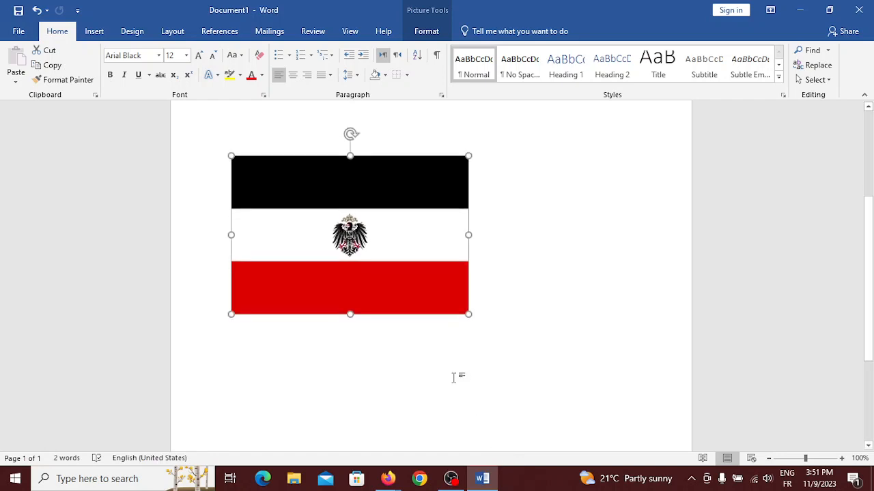
scroll(454, 378, "down", 3)
left_click_drag(329, 129, 309, 335)
scroll(309, 337, "up", 6)
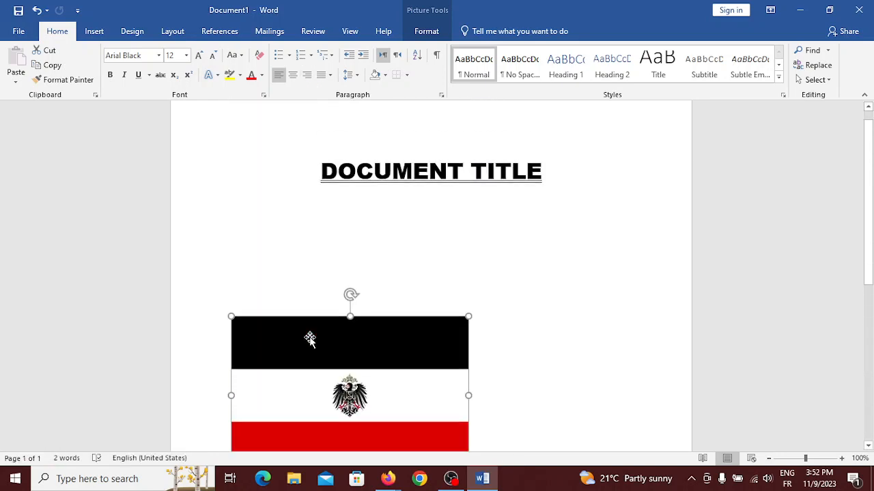
left_click_drag(331, 363, 471, 265)
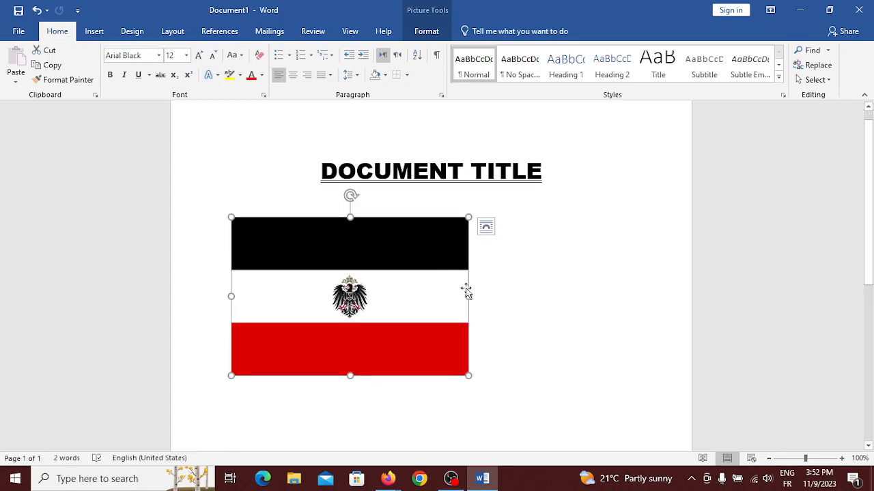
- Squeeze the flag picture horizontally to about 70% of its width and add a line break after it
left_click_drag(468, 296, 398, 285)
left_click_drag(293, 297, 457, 302)
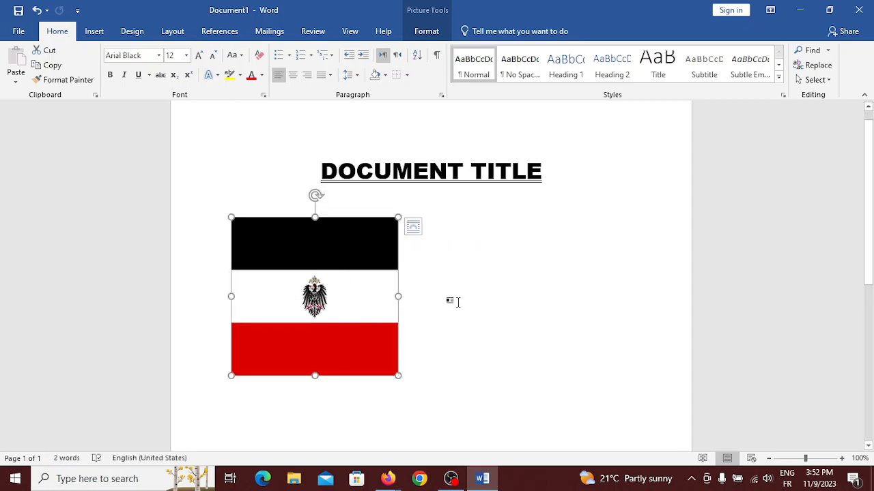
left_click(409, 373)
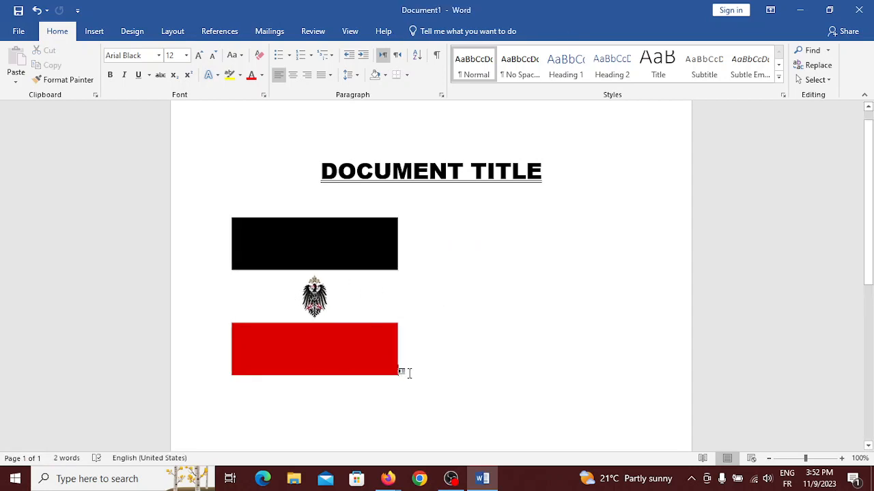
key("Return")
- Shift the narrowed flag picture lower on the page and delete it
left_click(391, 318)
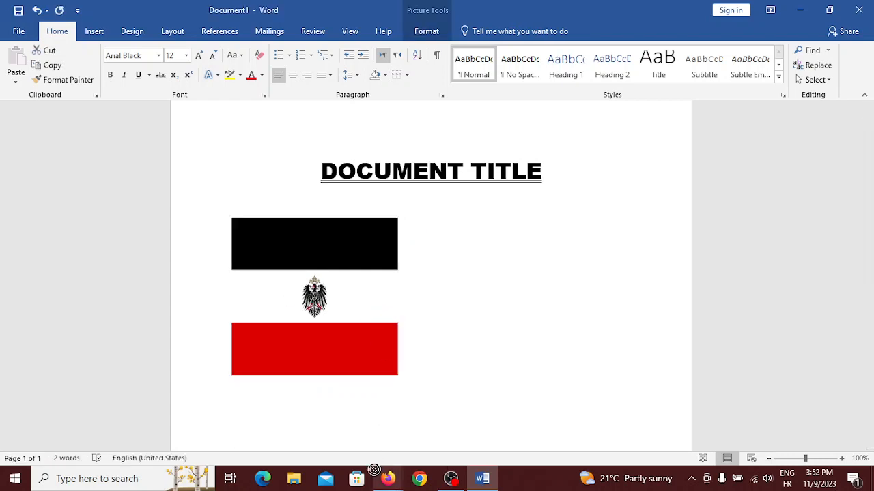
scroll(347, 364, "down", 3)
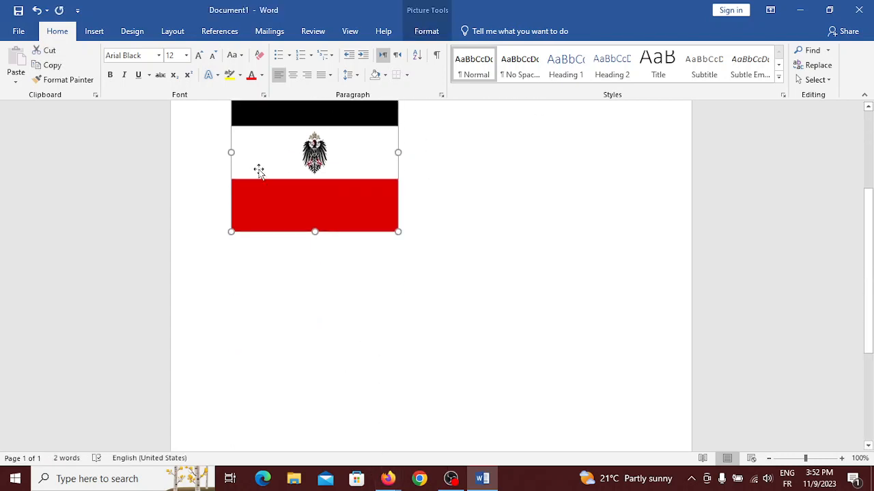
left_click(234, 267)
left_click(241, 334)
scroll(240, 332, "up", 2)
left_click(239, 329)
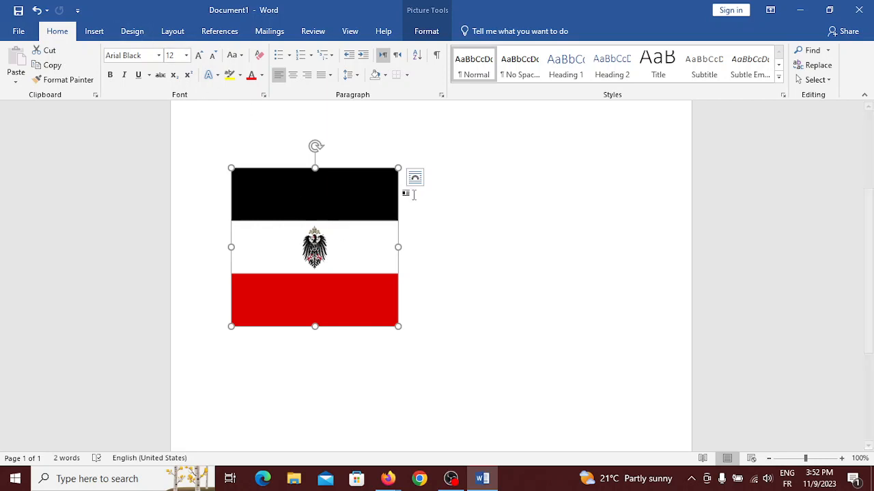
key("Delete")
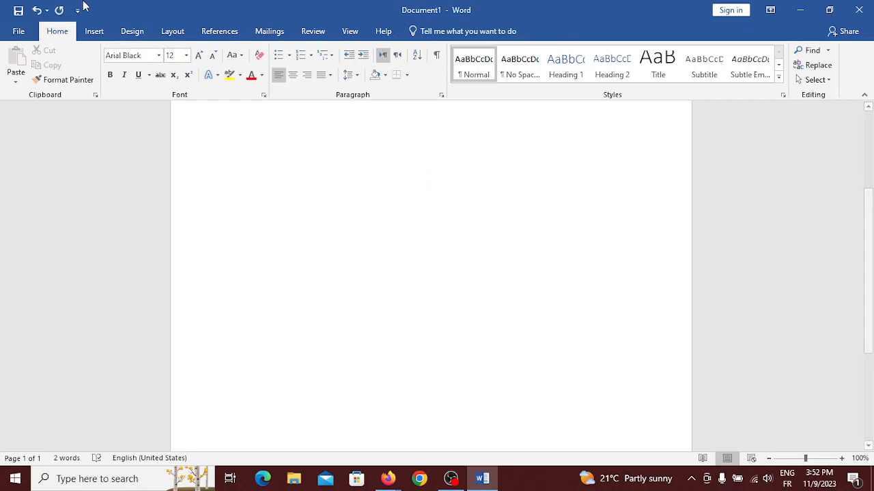
- Search Bing's online pictures for "german empire"
left_click(94, 32)
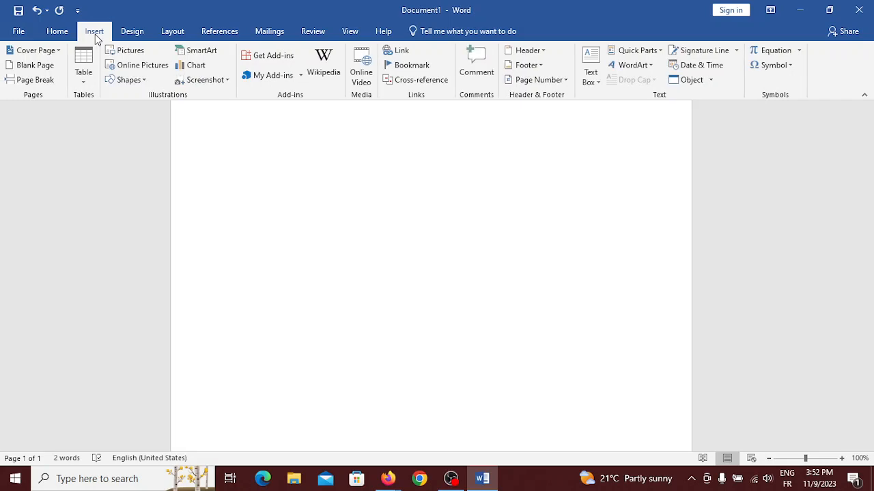
left_click(142, 66)
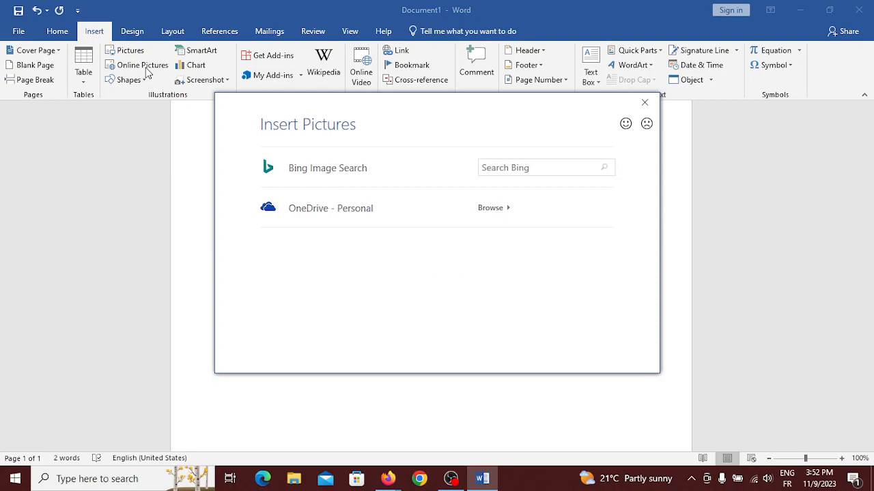
left_click(528, 168)
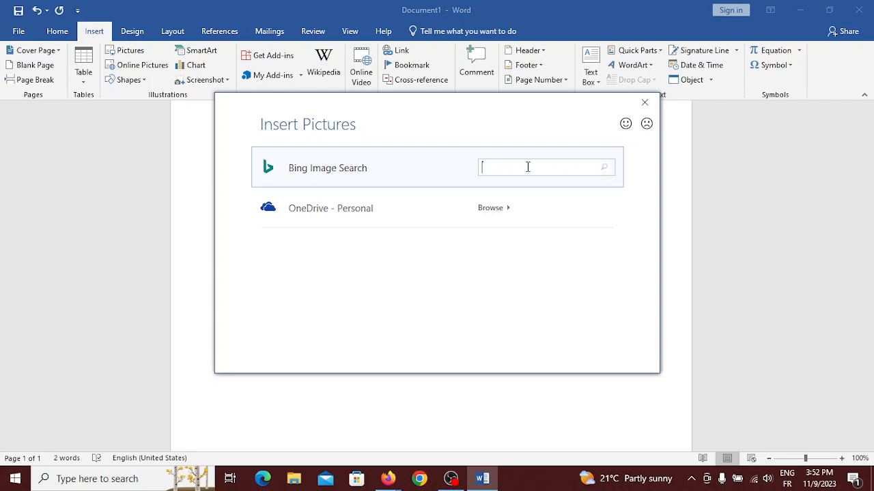
type("german empire")
key("Return")
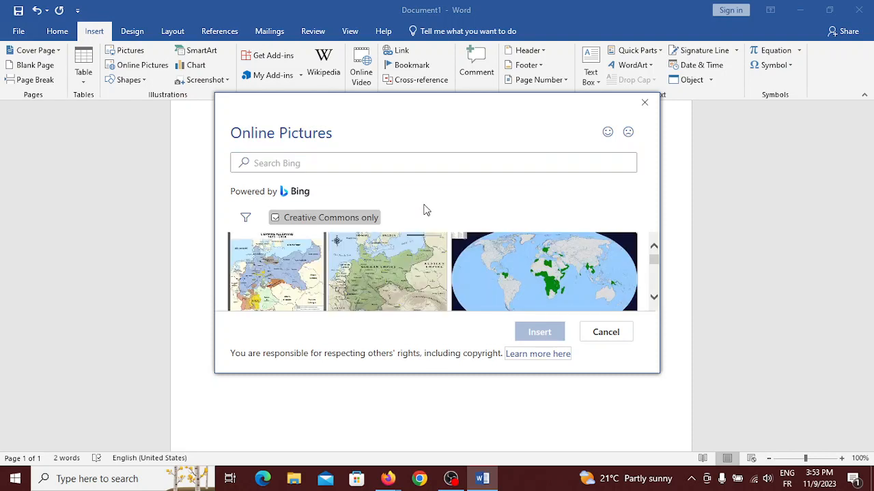
- Browse the online picture results and insert the first map of the German Empire into the document
scroll(426, 259, "down", 1)
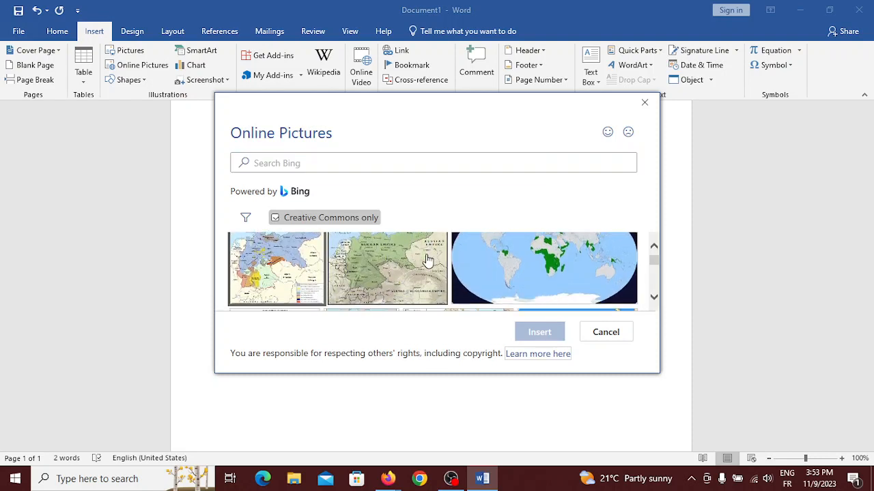
scroll(426, 259, "down", 5)
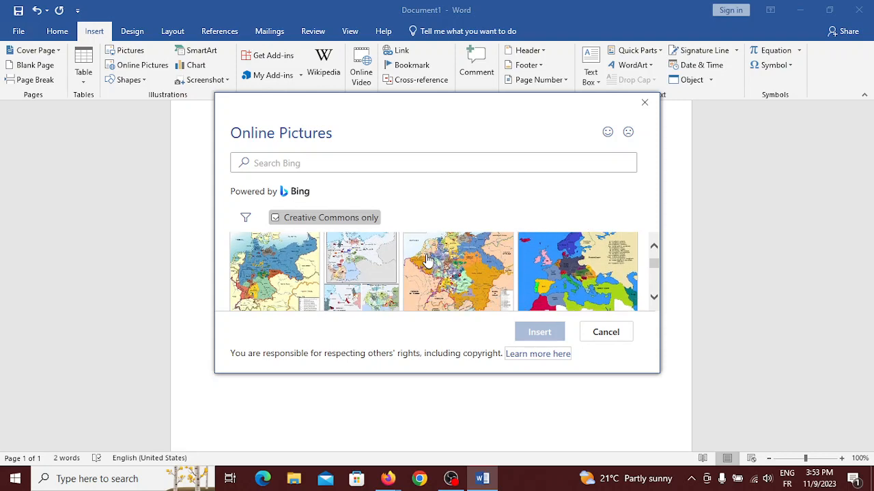
scroll(426, 260, "down", 2)
scroll(426, 259, "up", 2)
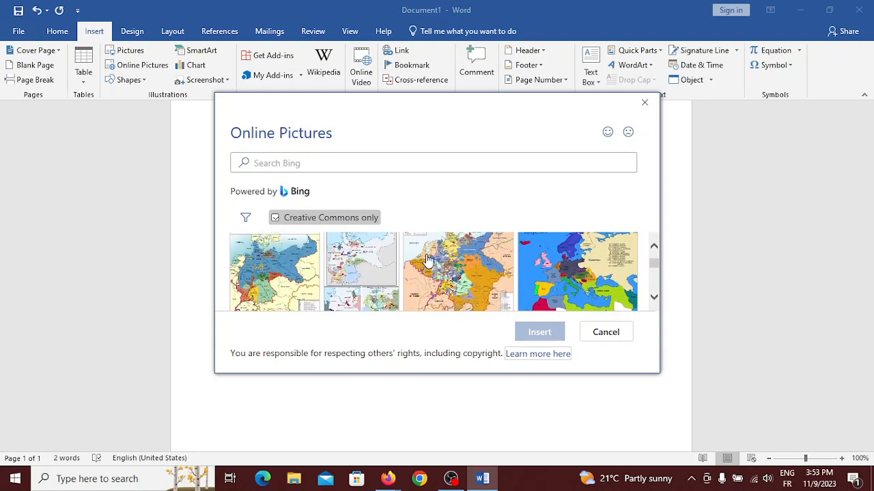
scroll(426, 259, "up", 2)
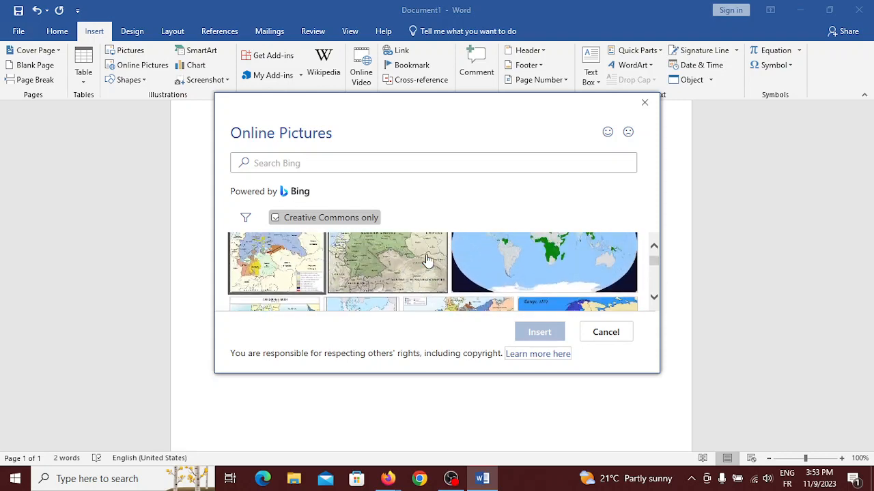
scroll(426, 261, "up", 1)
scroll(426, 261, "down", 1)
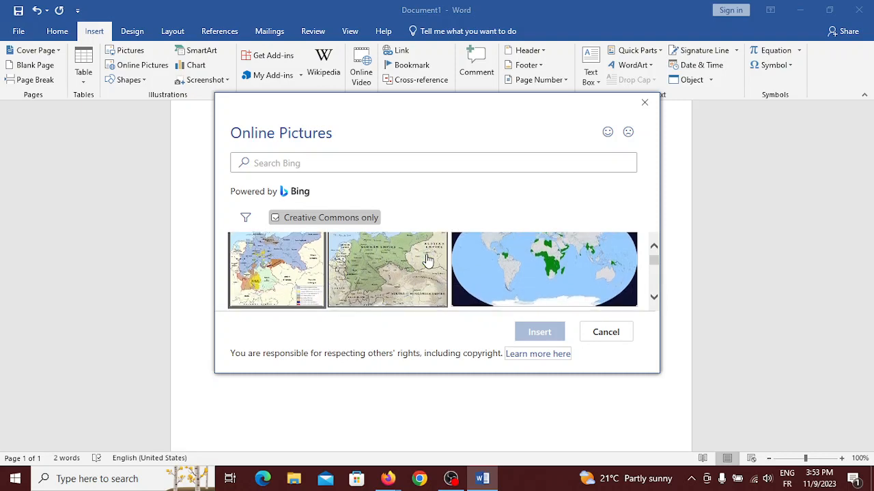
scroll(426, 259, "down", 5)
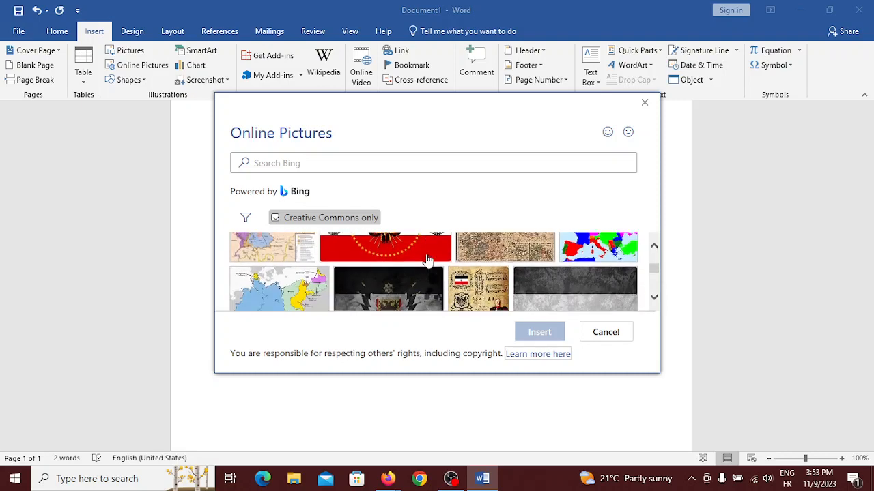
scroll(426, 259, "down", 1)
scroll(426, 259, "up", 5)
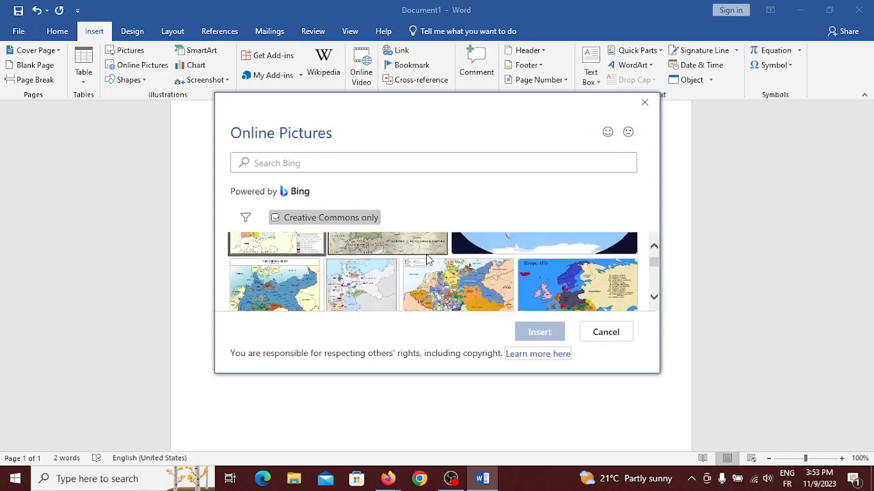
scroll(426, 258, "up", 2)
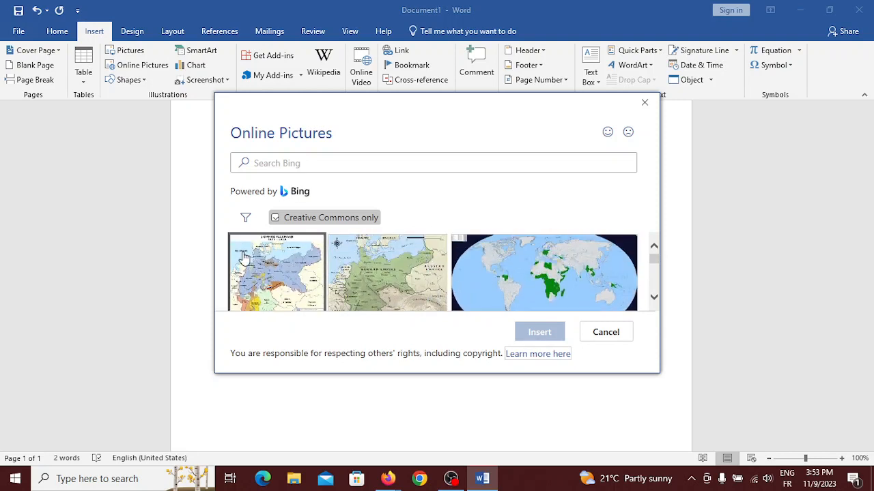
left_click(548, 340)
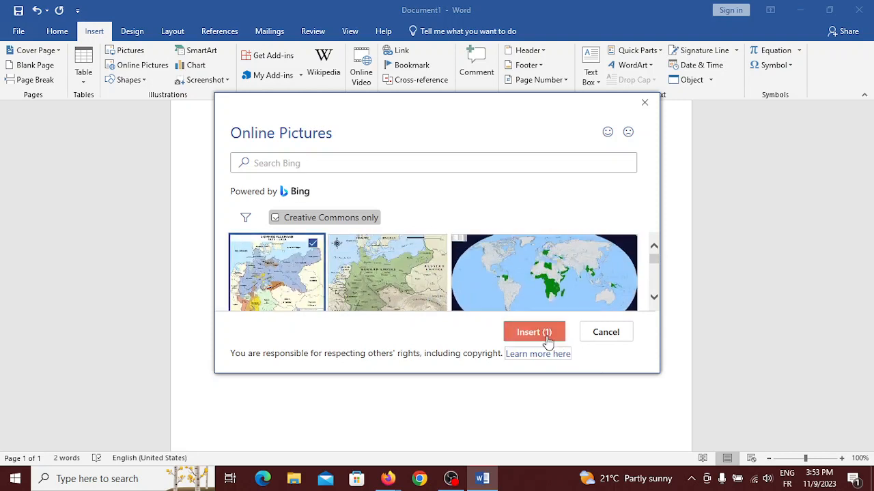
- Insert the selected German Empire map and shrink it to about 5.18" high by 4.28" wide
left_click(548, 334)
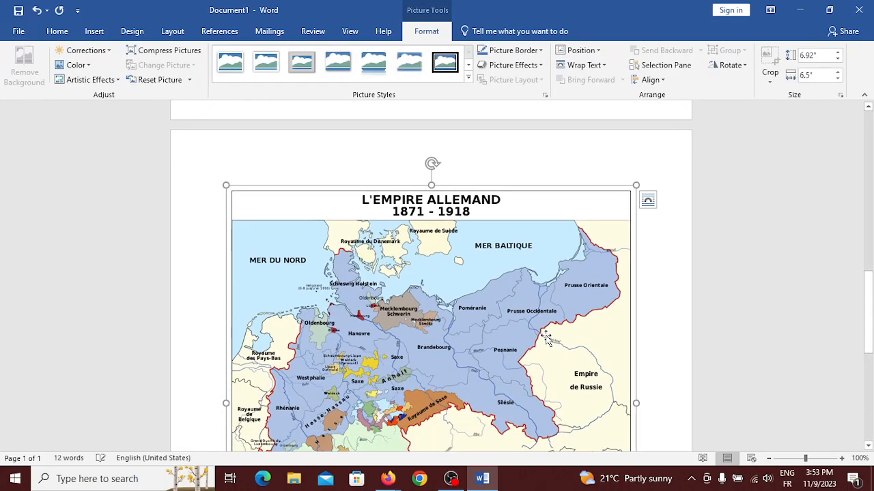
scroll(546, 338, "up", 3)
scroll(546, 337, "down", 6)
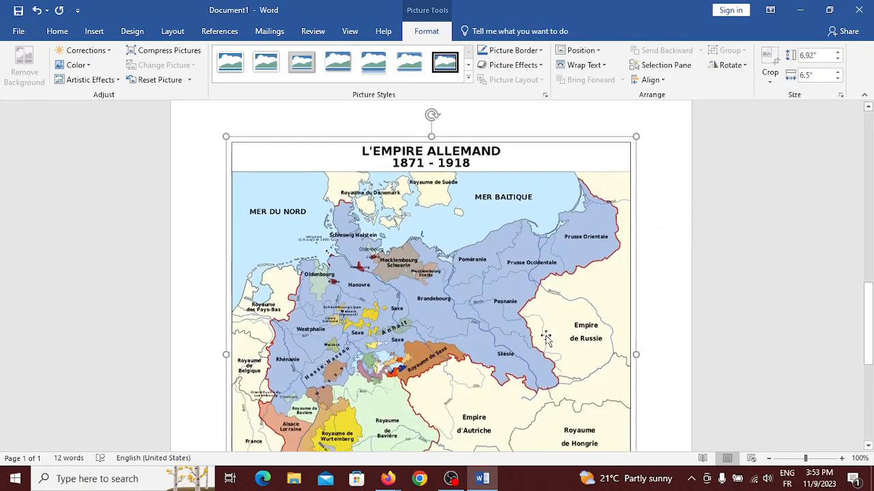
scroll(547, 336, "down", 3)
scroll(546, 335, "up", 12)
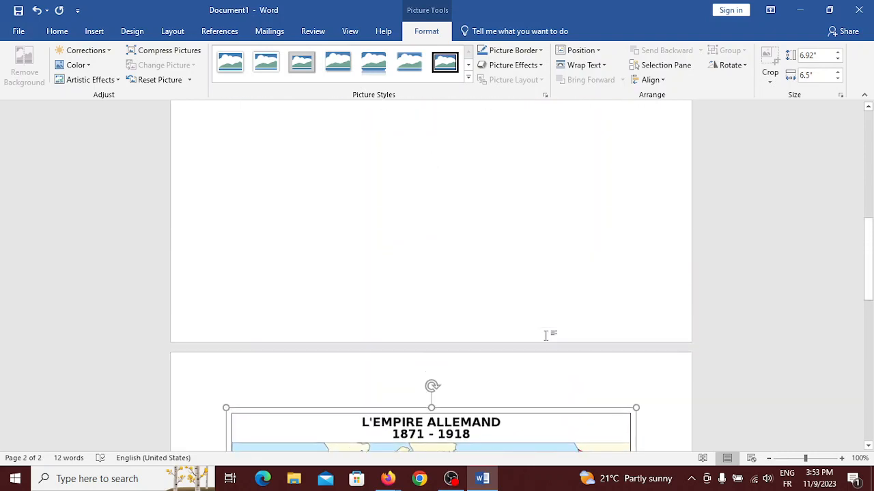
scroll(546, 336, "down", 10)
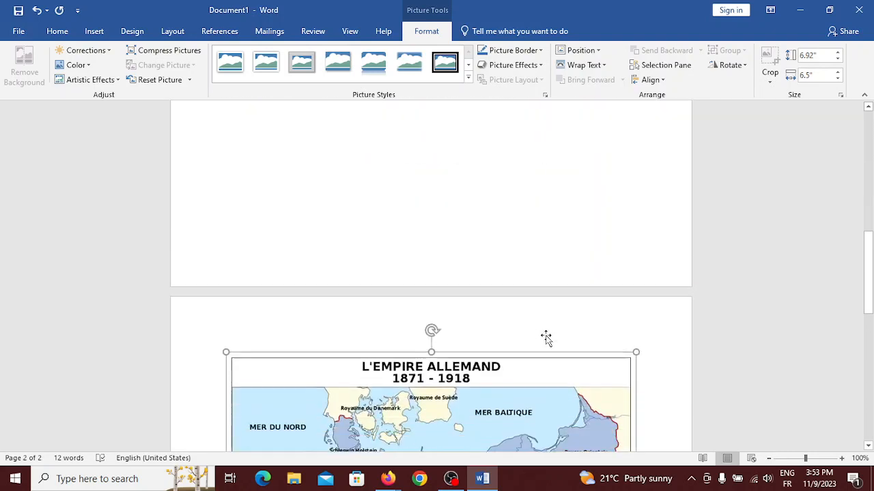
scroll(546, 337, "down", 5)
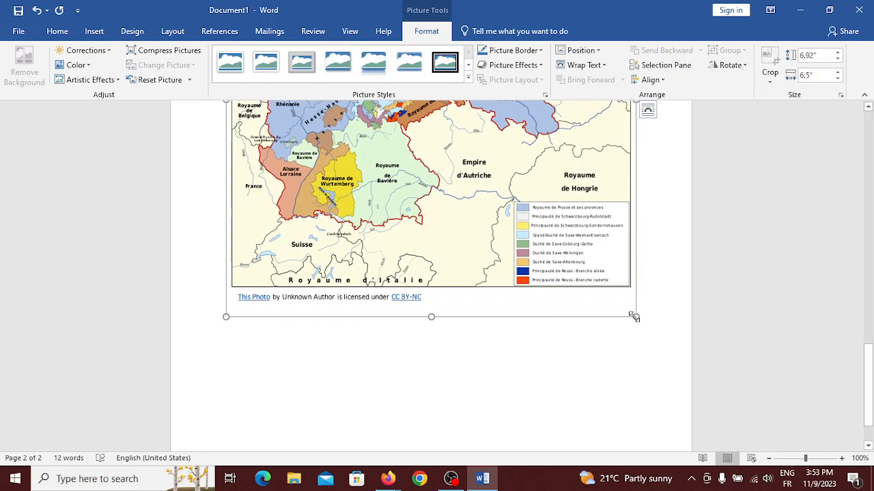
left_click_drag(633, 317, 496, 207)
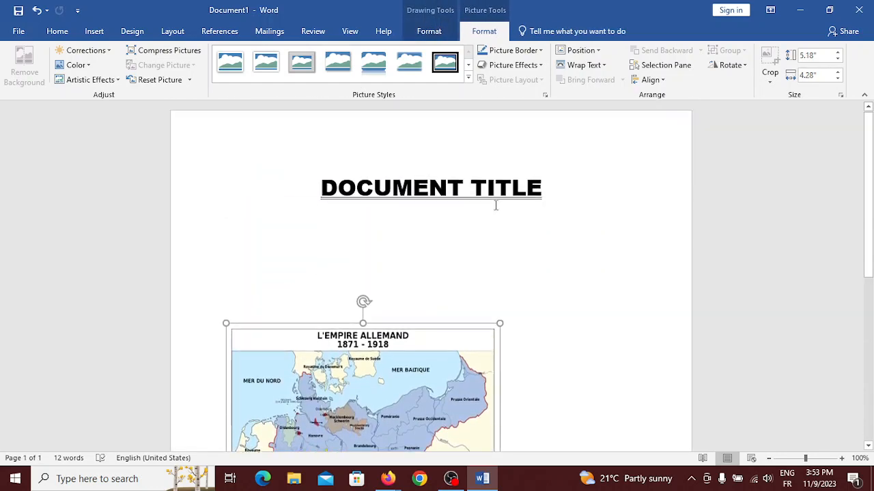
- Stretch the map horizontally to about 5.69" wide and look over the whole picture
scroll(496, 206, "down", 5)
scroll(496, 206, "up", 3)
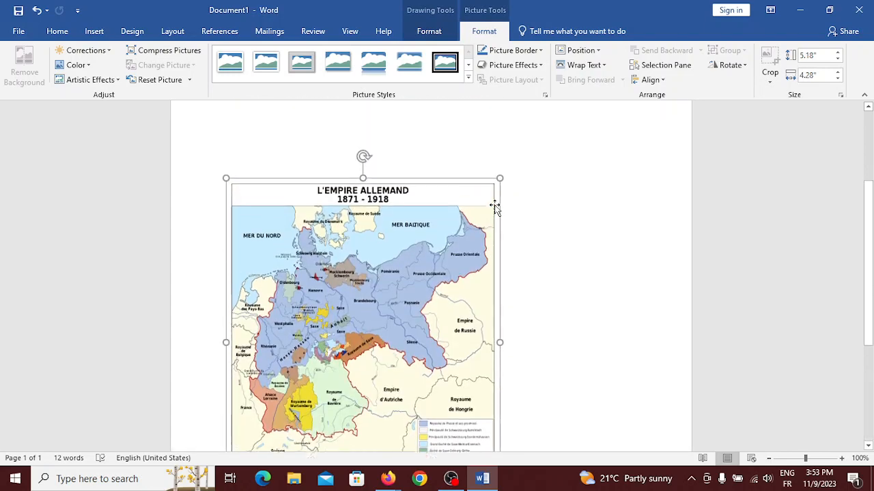
scroll(495, 207, "down", 5)
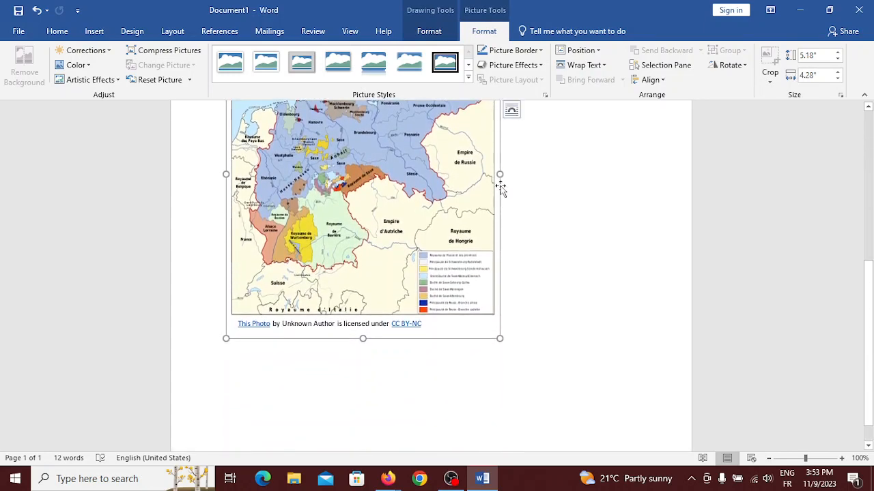
left_click_drag(500, 175, 580, 173)
scroll(580, 174, "up", 5)
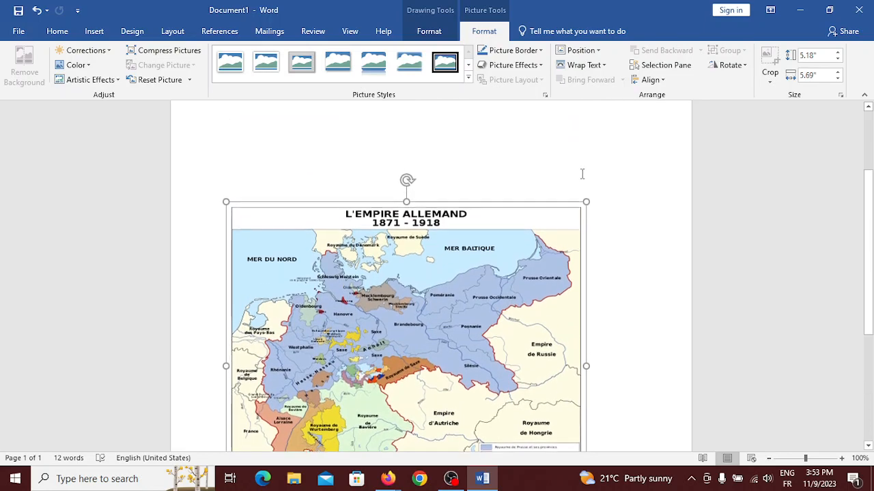
scroll(582, 174, "down", 5)
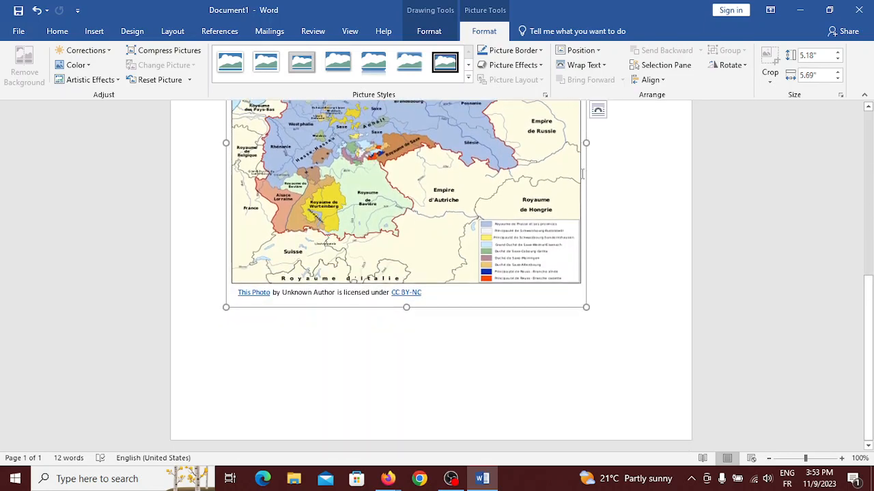
scroll(582, 174, "up", 5)
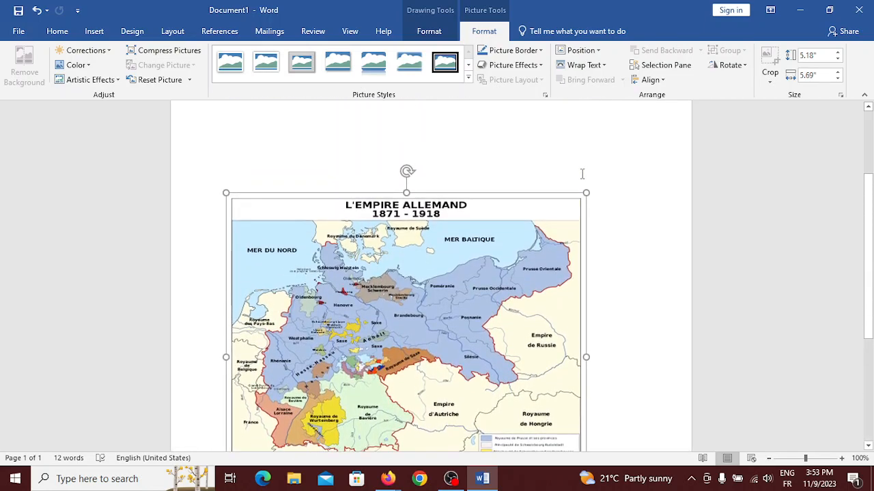
- Delete the map and insert a Basic Block List SmartArt graphic from the List category in its place
left_click(95, 32)
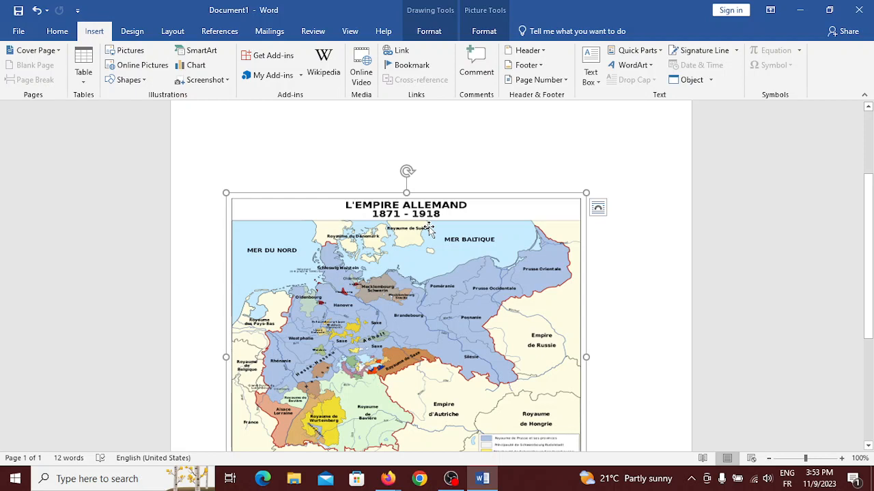
key("Delete")
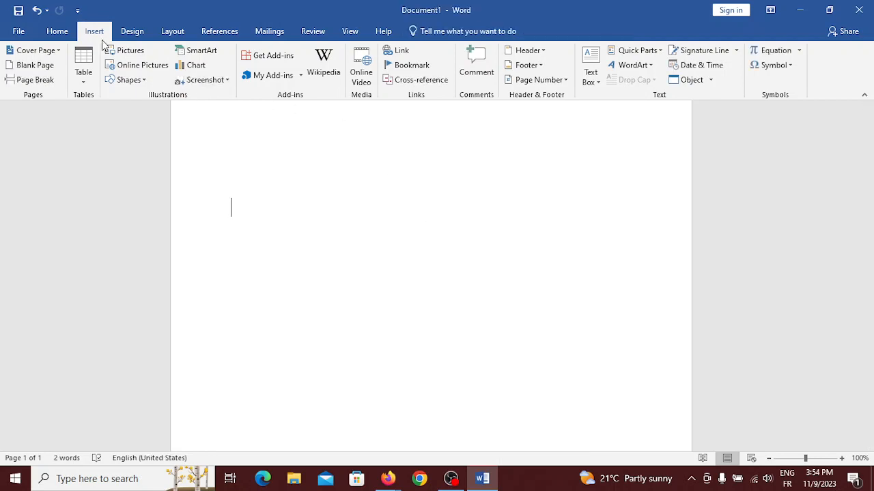
left_click(201, 51)
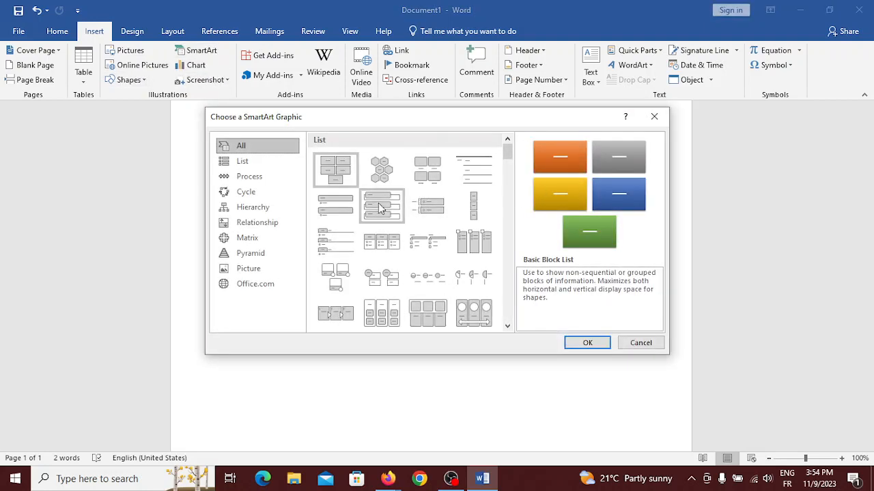
left_click(240, 163)
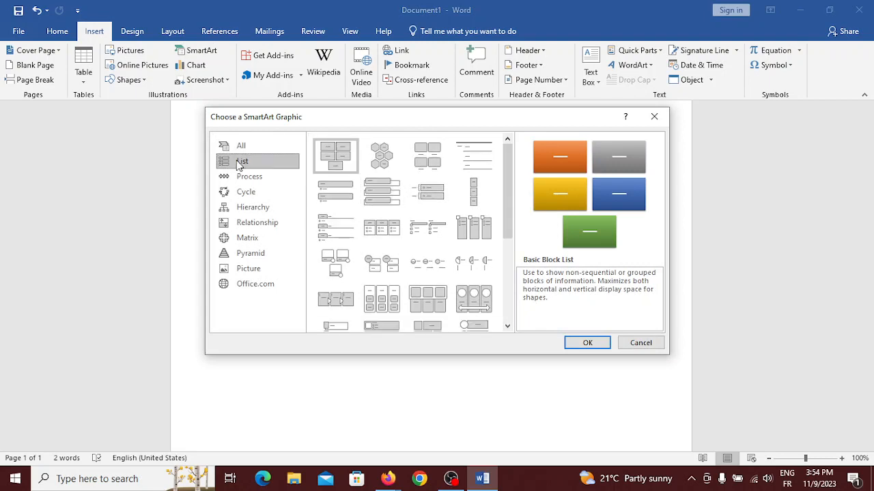
key("Return")
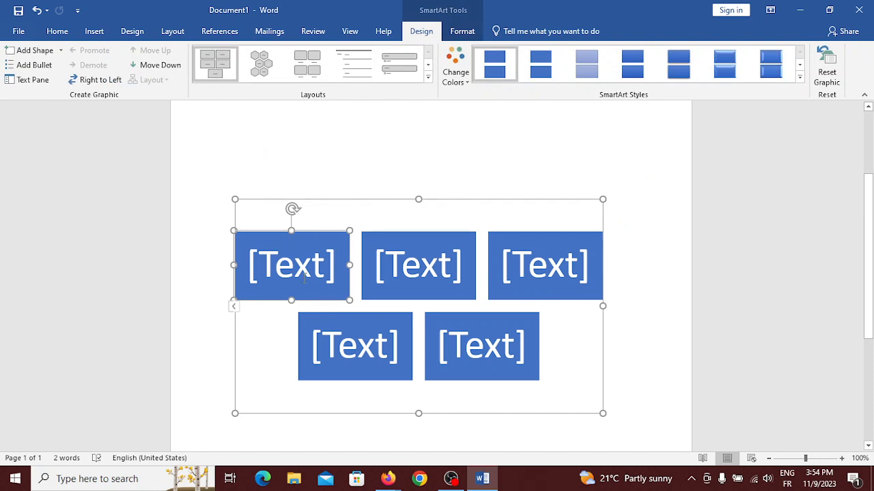
- Label the three blocks in the SmartArt's upper row A, B and C, and select the fourth block for text
left_click(303, 277)
type("C")
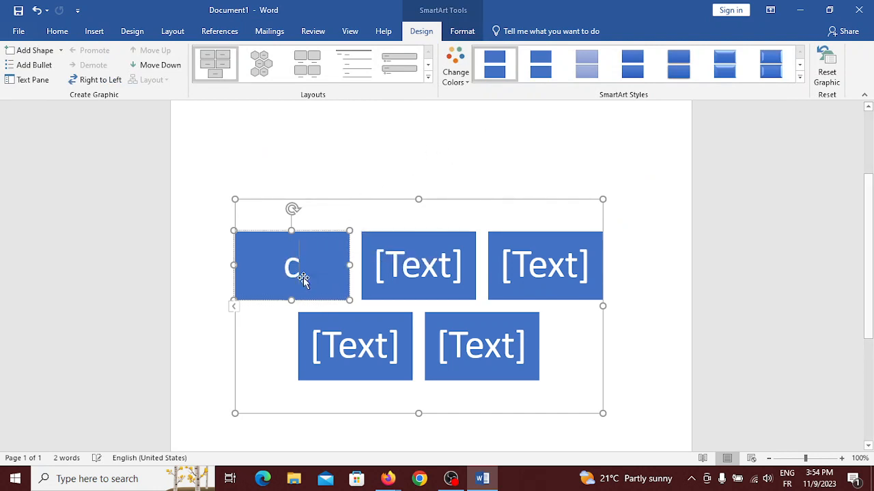
key("BackSpace")
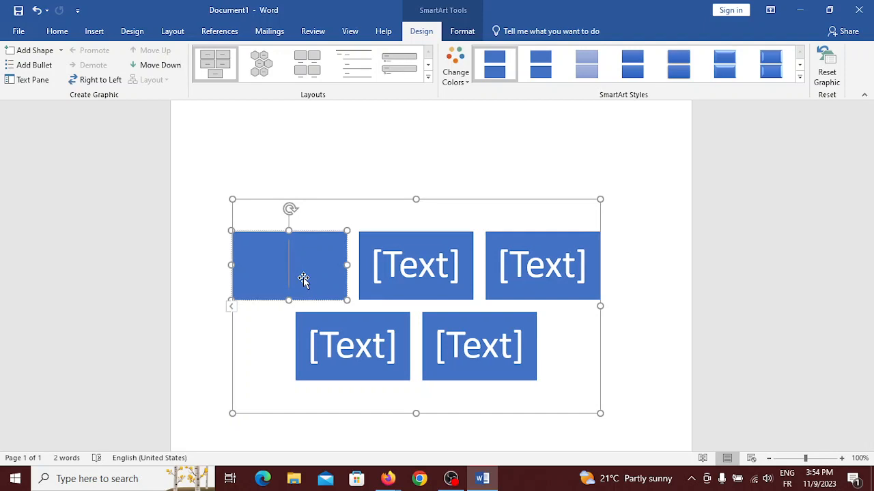
type("A")
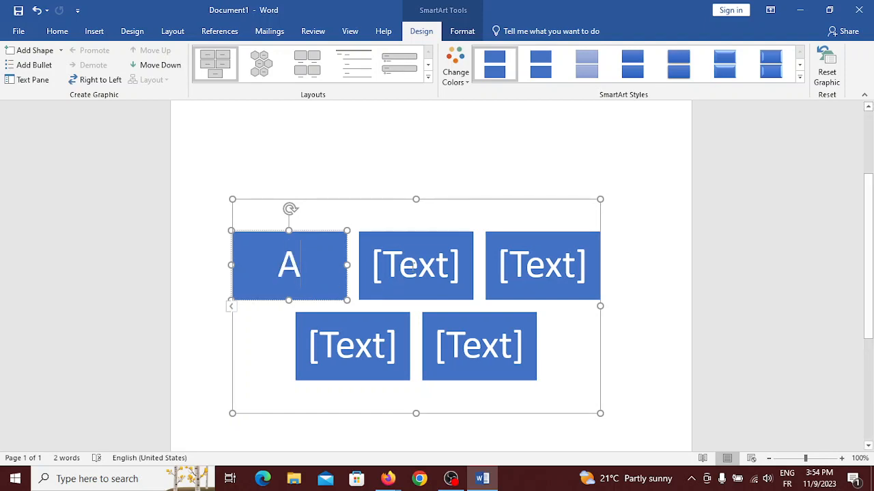
left_click(416, 266)
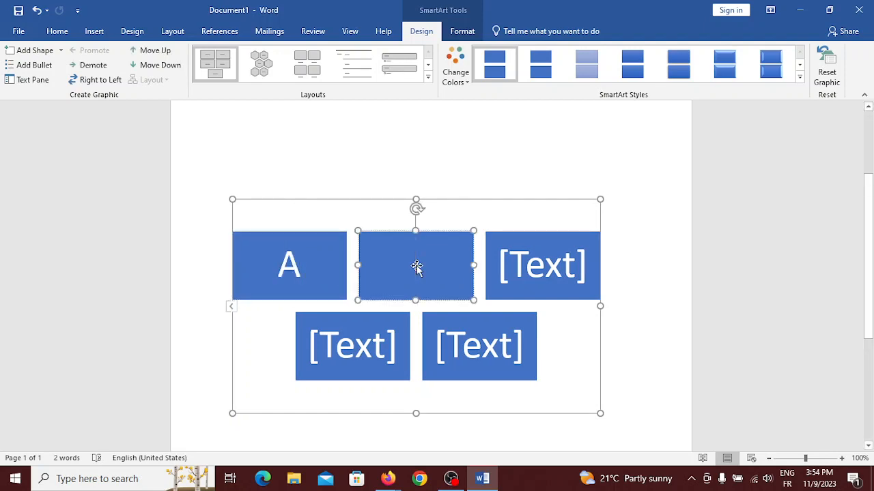
type("B")
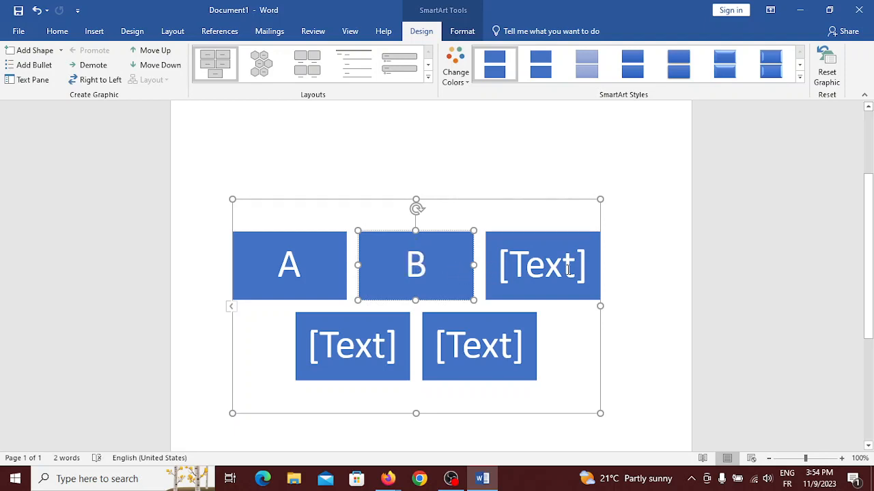
left_click(567, 270)
type("C")
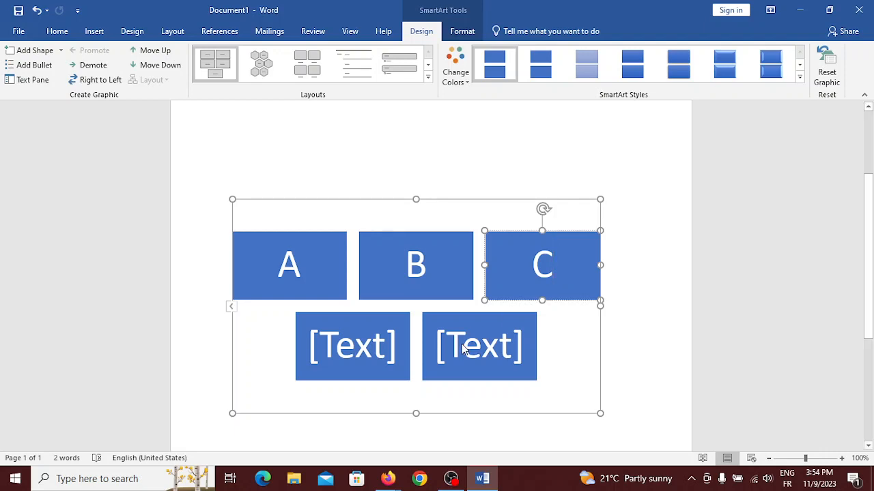
left_click(349, 343)
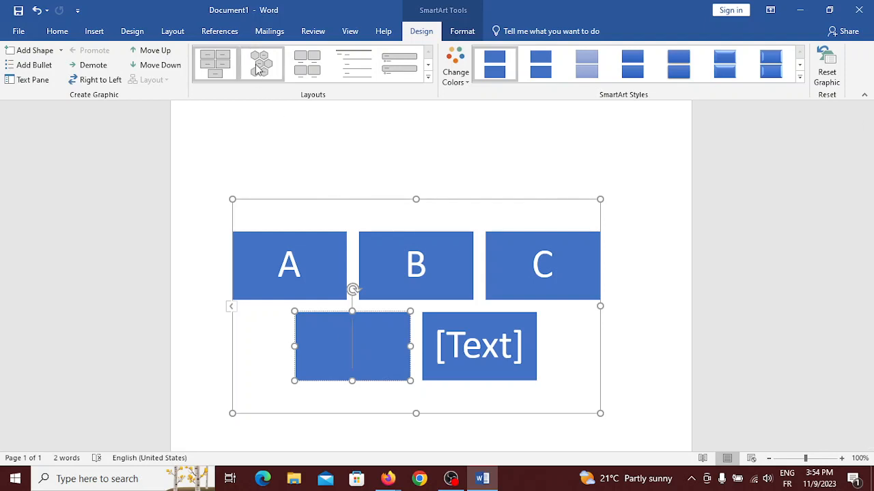
- Change the SmartArt graphic to the alternating hexagon layout, browse further layouts, and delete the graphic
left_click(294, 70)
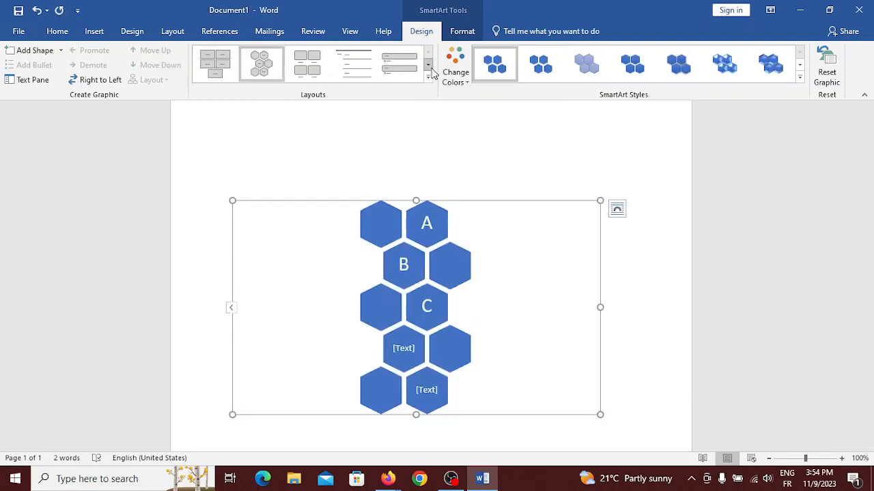
left_click(430, 66)
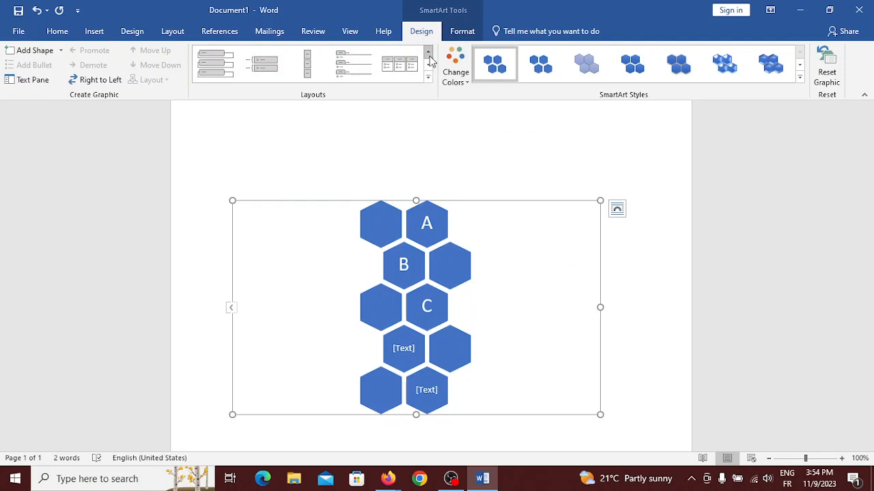
left_click(429, 57)
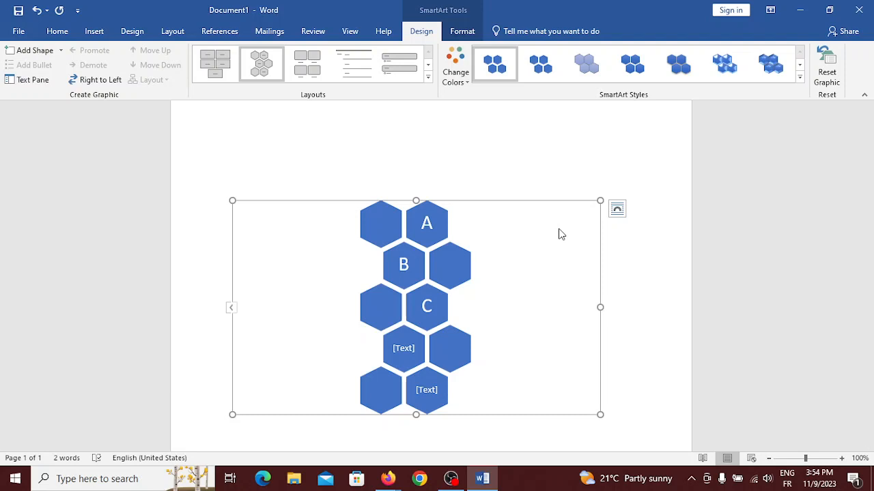
key("Delete")
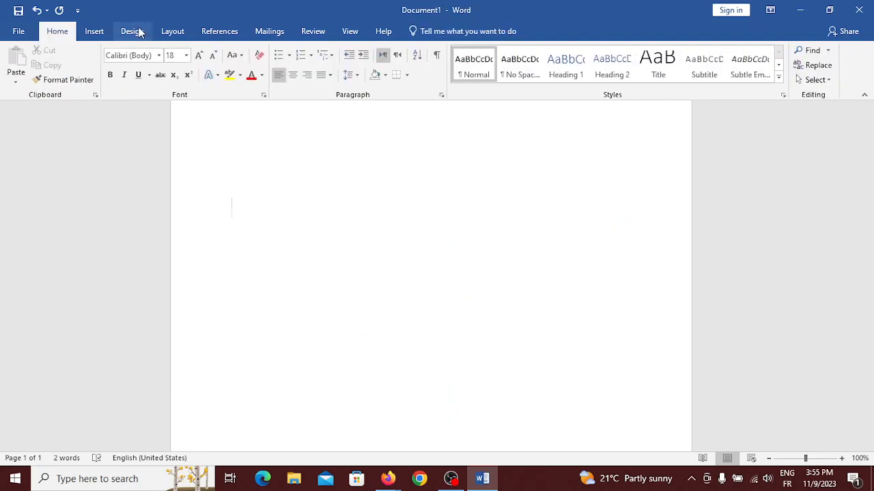
- Look at the built-in header designs and the built-in footer designs
left_click(96, 32)
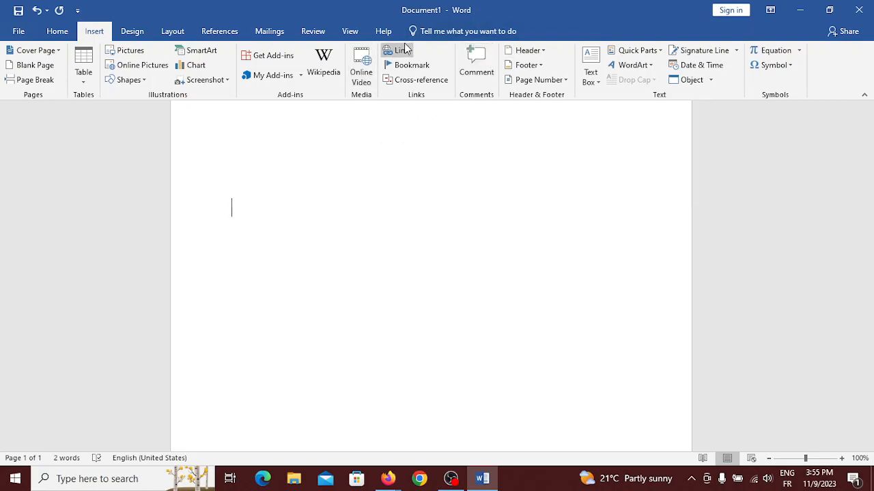
left_click(531, 52)
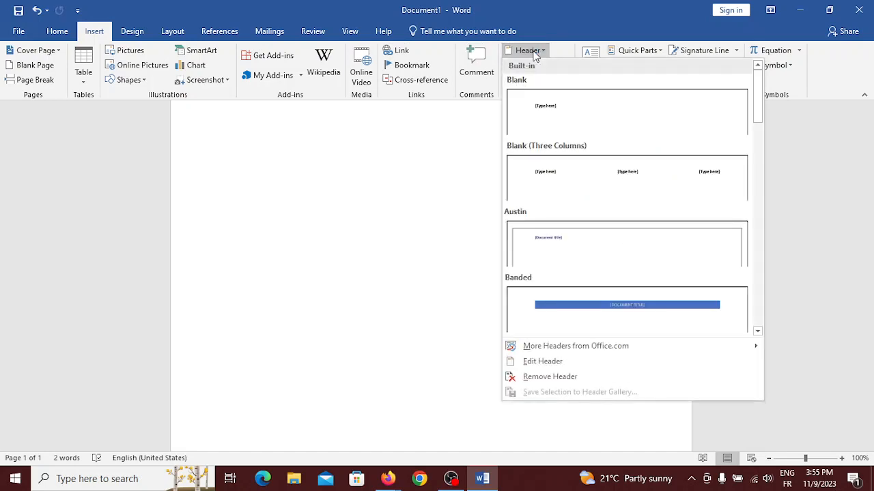
left_click(534, 53)
left_click(541, 65)
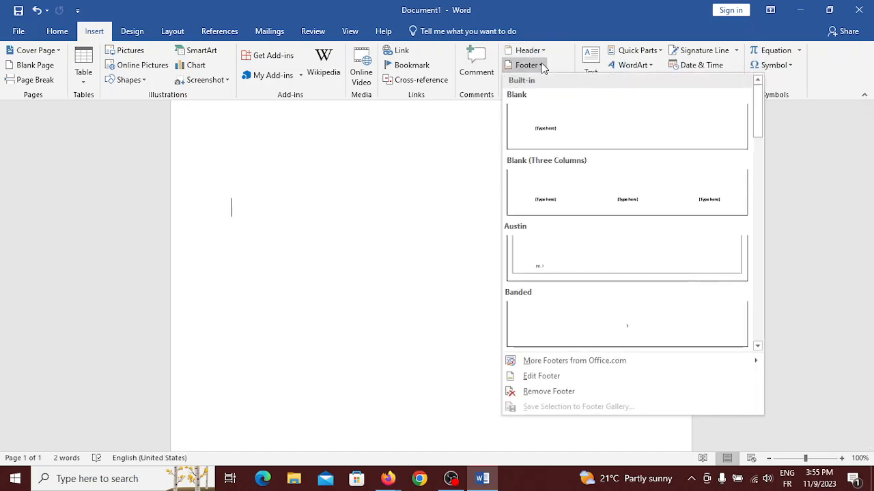
left_click(541, 64)
- Insert the built-in Facet (Odd Page) header on the title page and close header editing
scroll(282, 281, "up", 3)
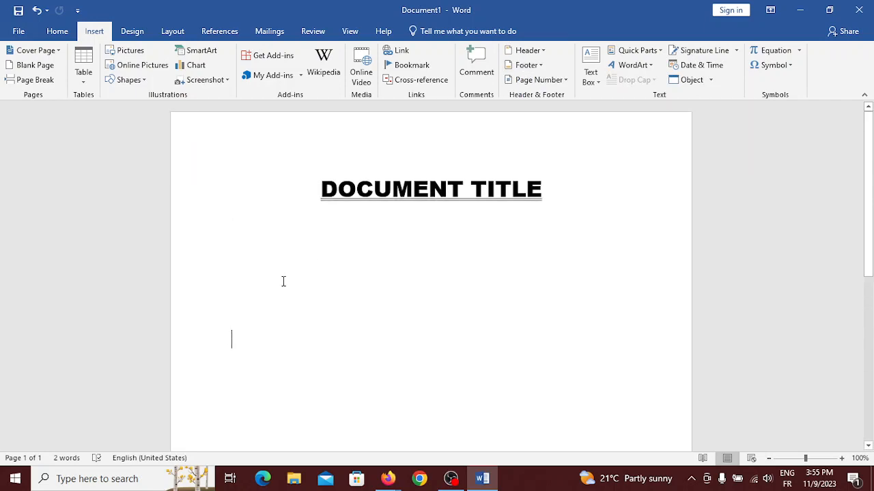
left_click(303, 200)
left_click(349, 140)
left_click(524, 51)
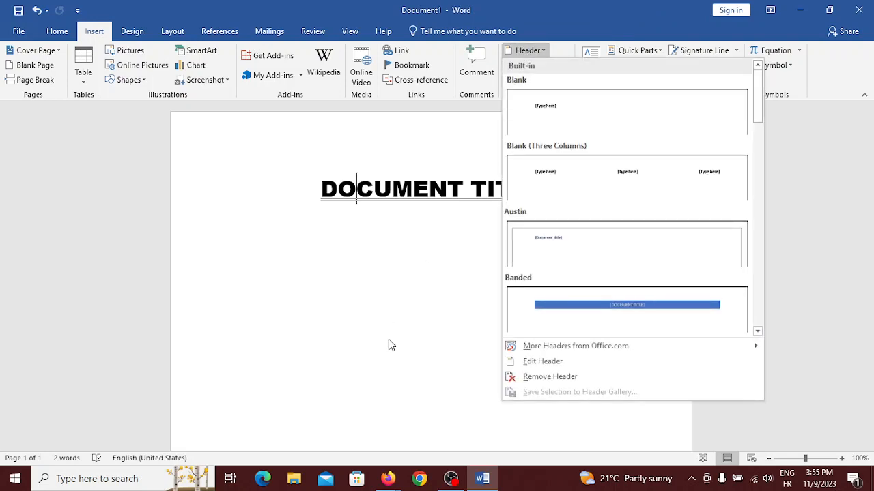
scroll(388, 339, "down", 5)
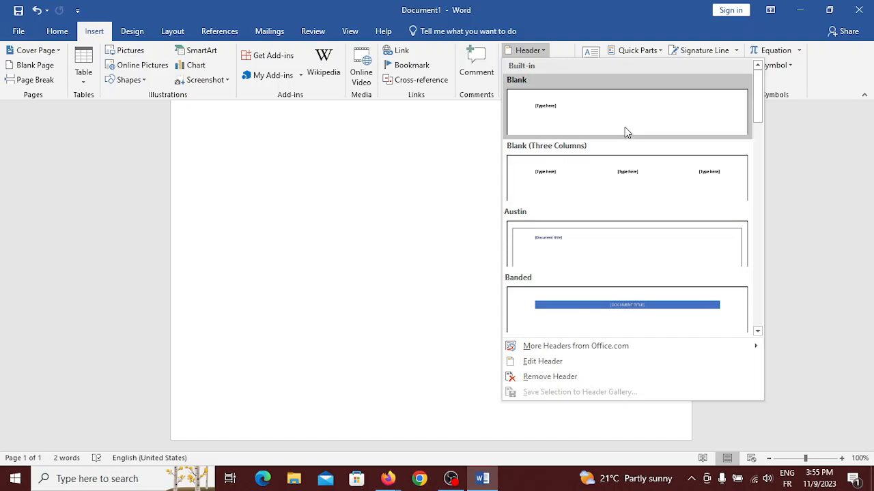
scroll(625, 208, "down", 3)
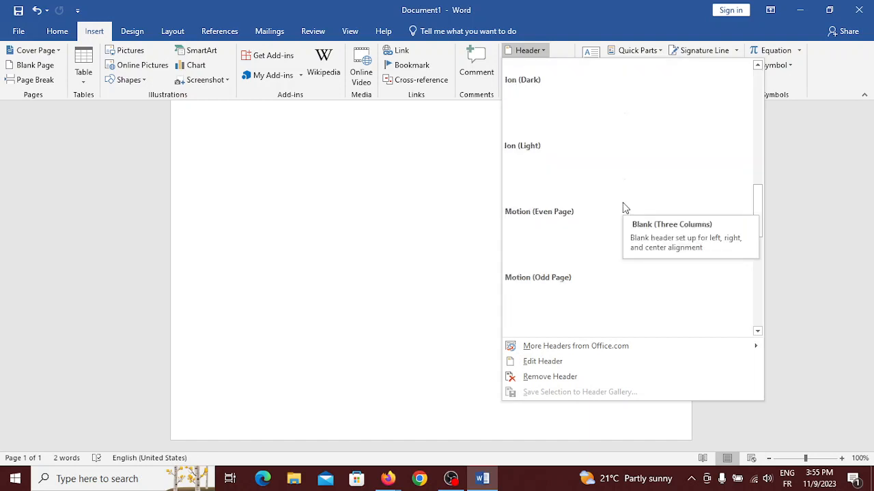
scroll(624, 209, "down", 3)
scroll(625, 208, "up", 3)
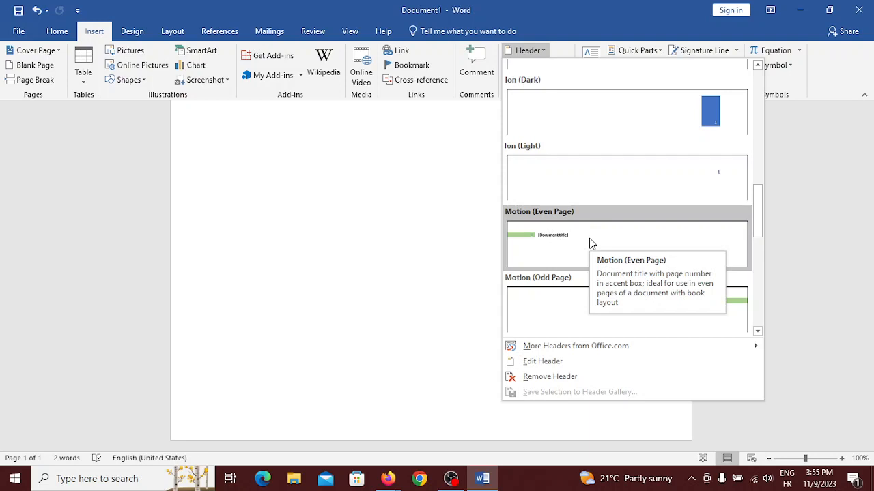
scroll(591, 244, "up", 3)
scroll(591, 244, "down", 2)
scroll(591, 243, "up", 3)
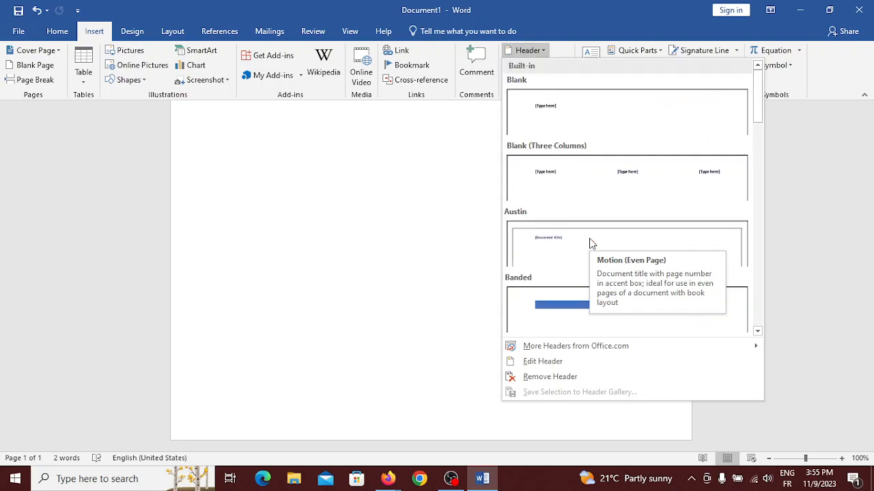
scroll(698, 180, "down", 7)
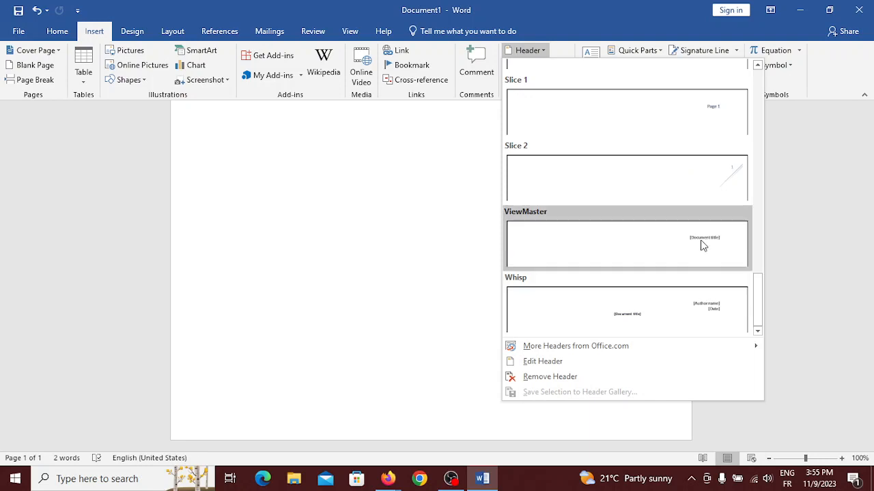
scroll(702, 244, "up", 3)
scroll(701, 242, "up", 3)
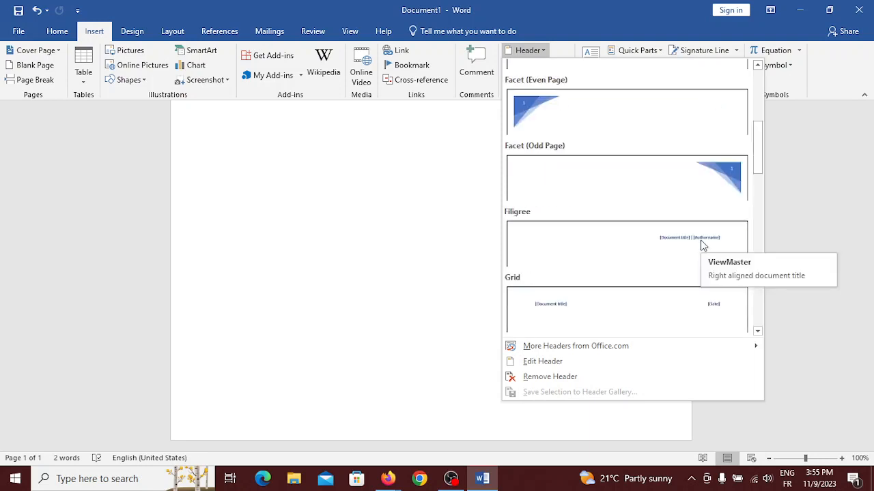
left_click(710, 190)
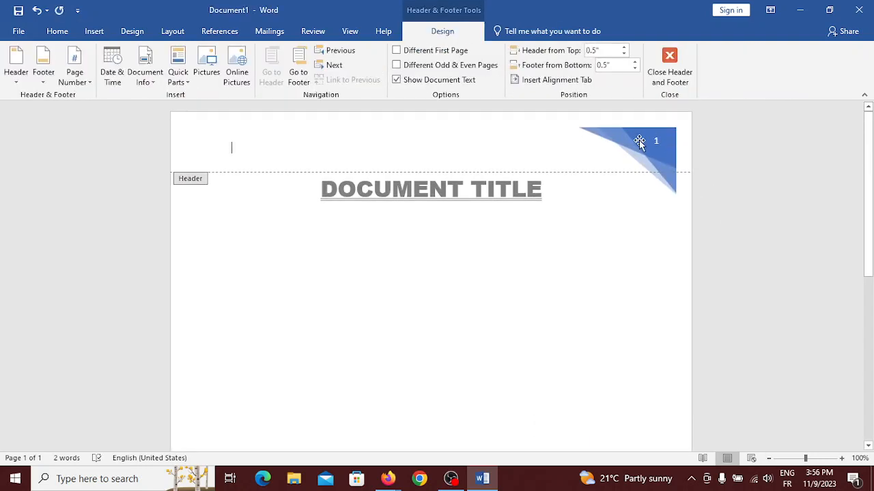
scroll(642, 143, "down", 10)
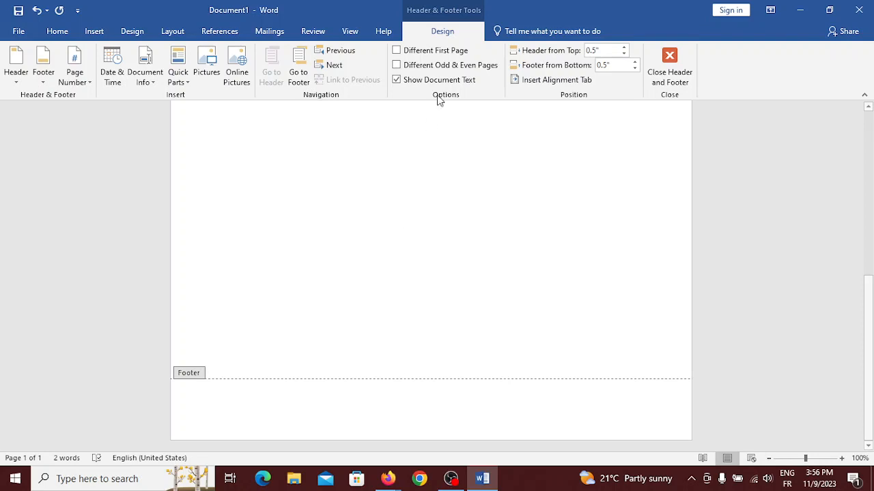
left_click(669, 68)
scroll(461, 257, "up", 2)
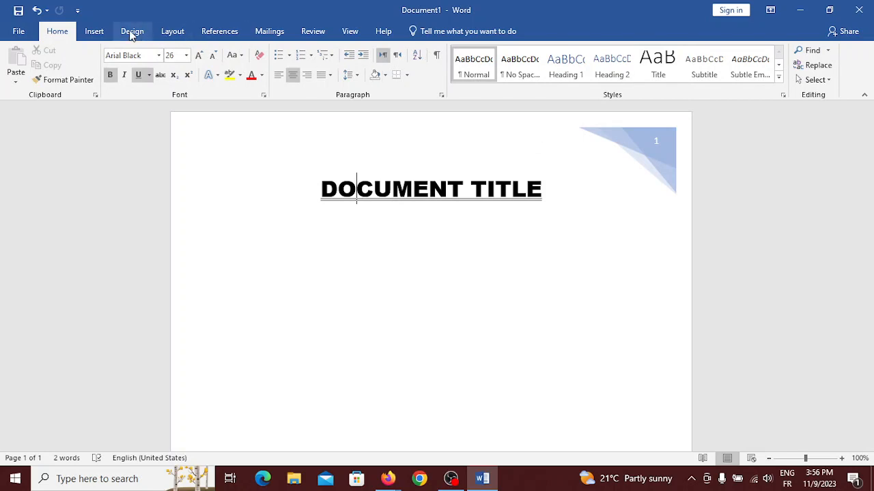
- Insert the built-in Semaphore footer and close footer editing
left_click(92, 31)
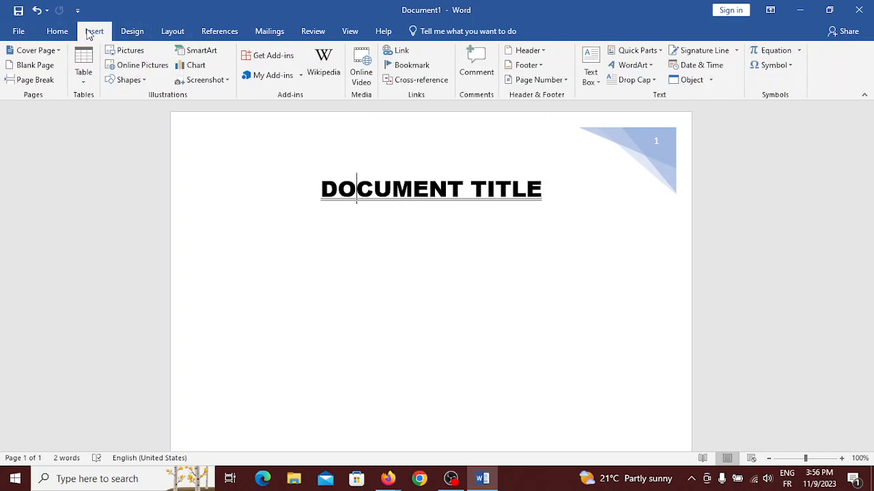
left_click(540, 65)
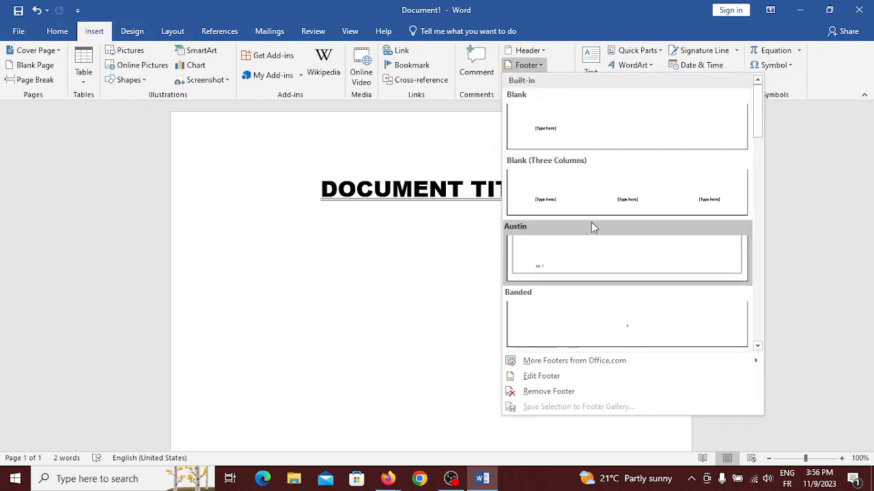
scroll(591, 225, "down", 5)
scroll(591, 226, "up", 2)
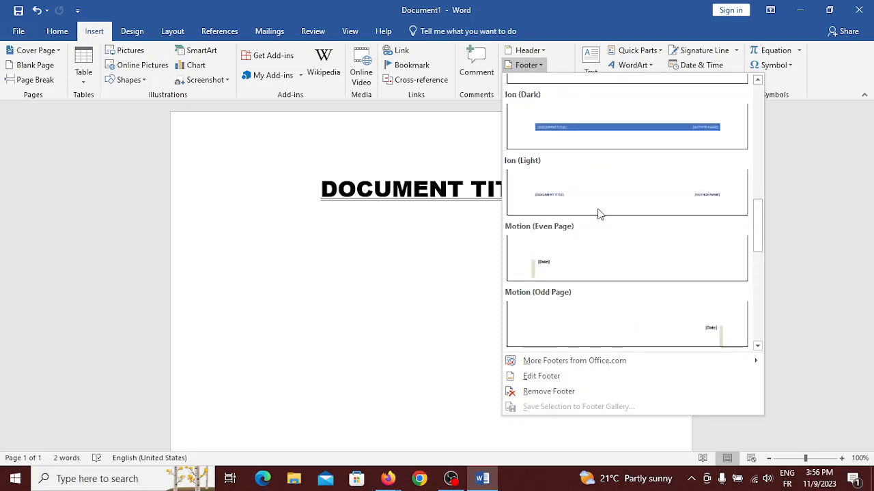
scroll(657, 250, "down", 3)
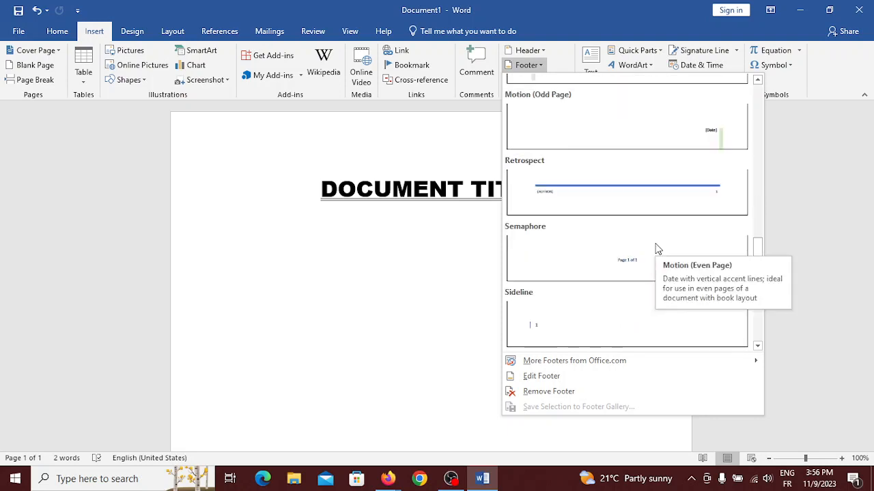
scroll(656, 249, "down", 3)
scroll(657, 249, "up", 3)
left_click(654, 270)
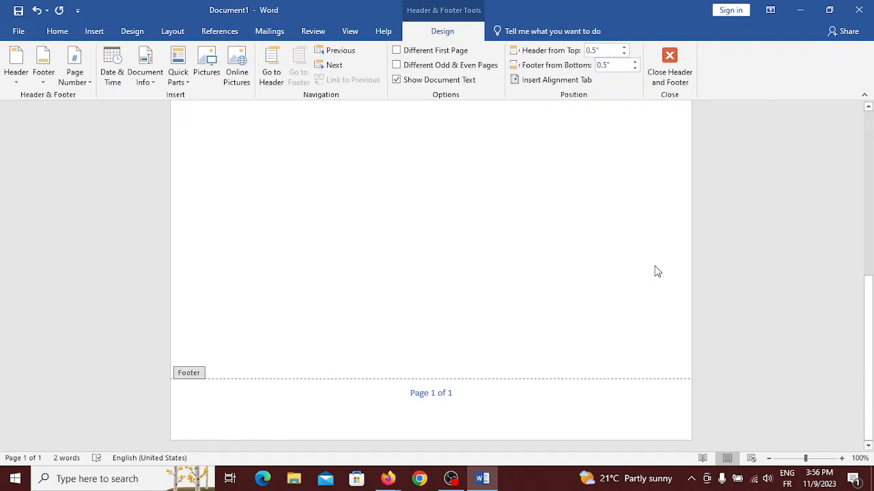
scroll(657, 271, "up", 5)
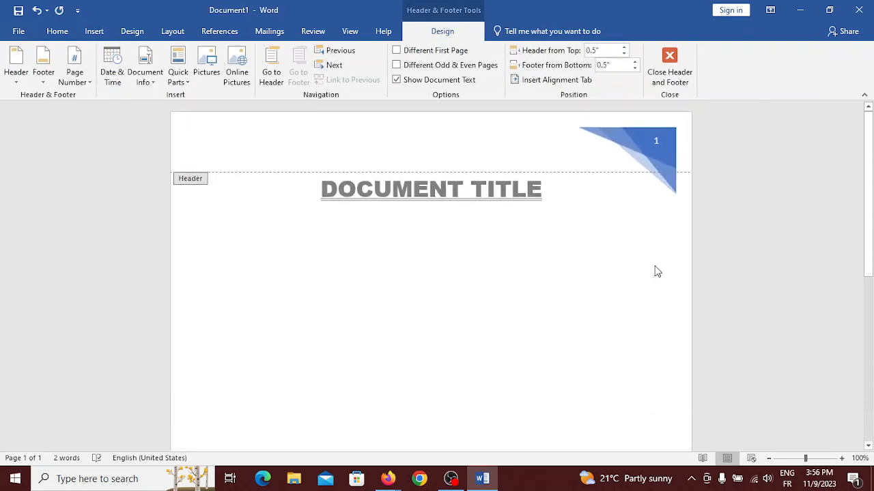
left_click(668, 64)
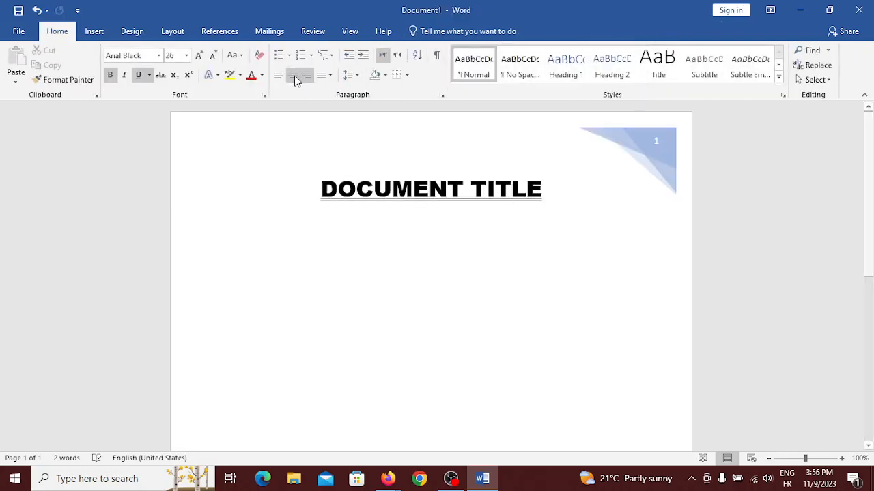
- Remove both the header and the footer from the document
left_click(93, 34)
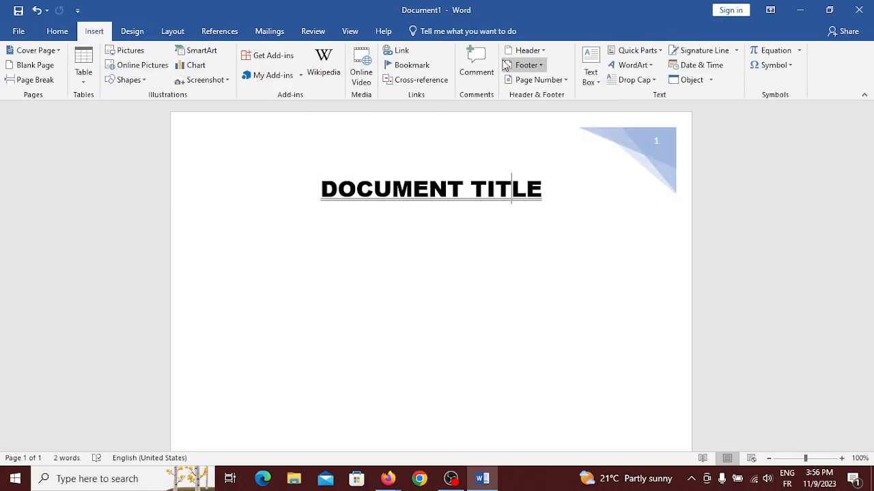
left_click(532, 52)
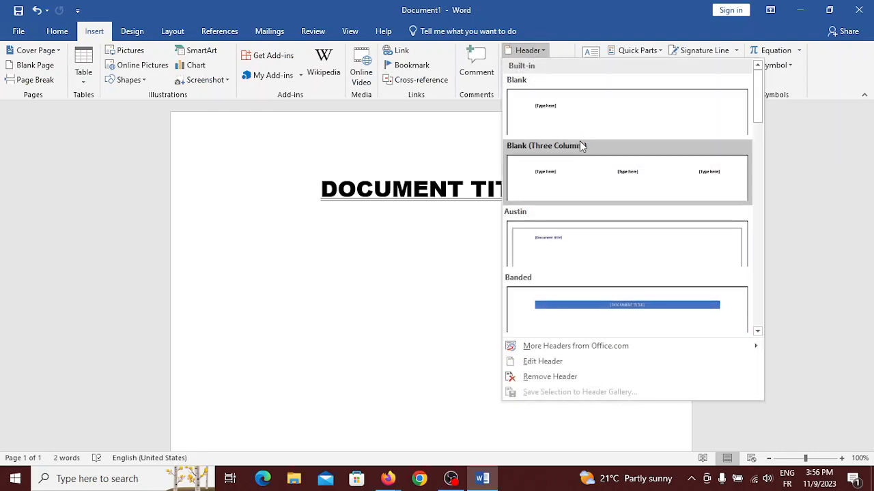
scroll(578, 263, "down", 5)
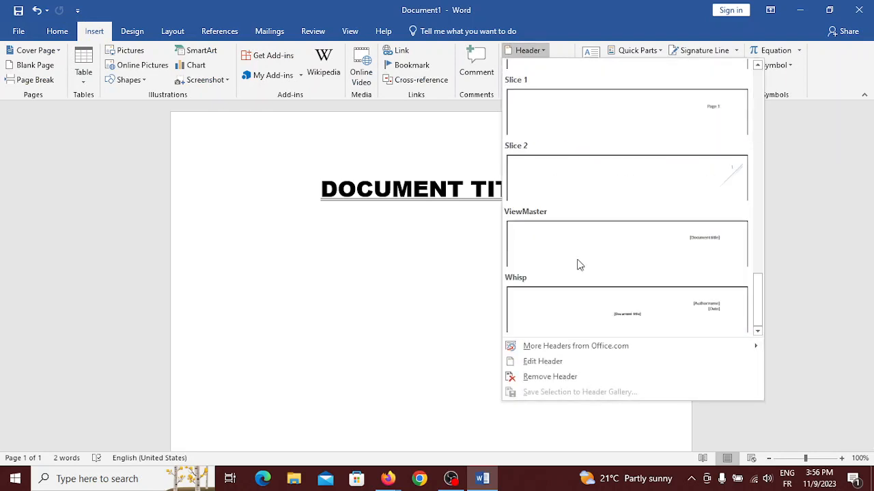
left_click(566, 380)
scroll(566, 381, "down", 6)
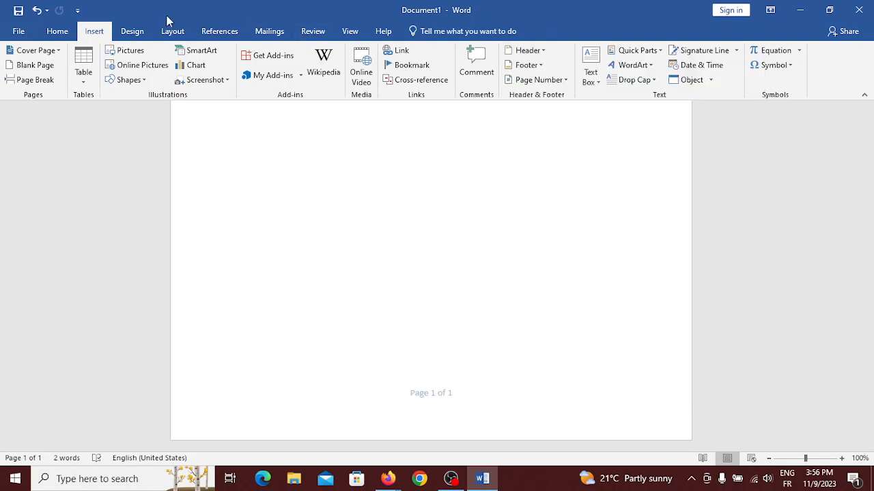
left_click(529, 64)
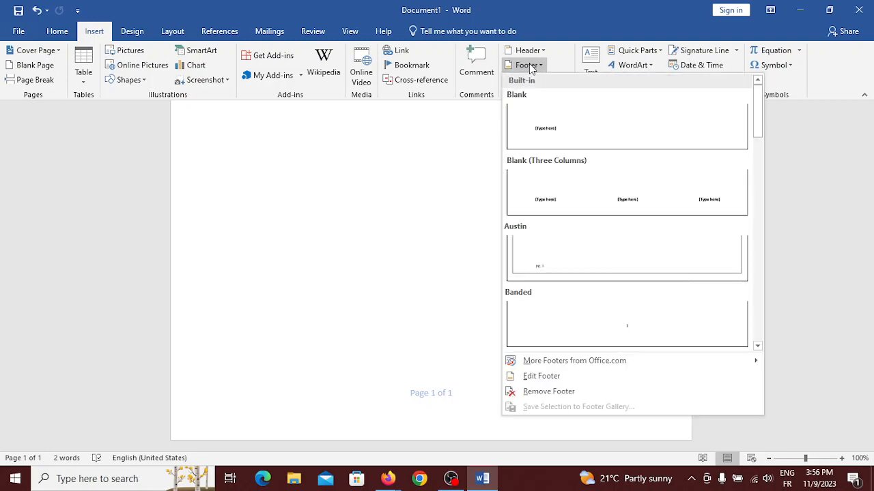
left_click(572, 388)
scroll(572, 387, "up", 10)
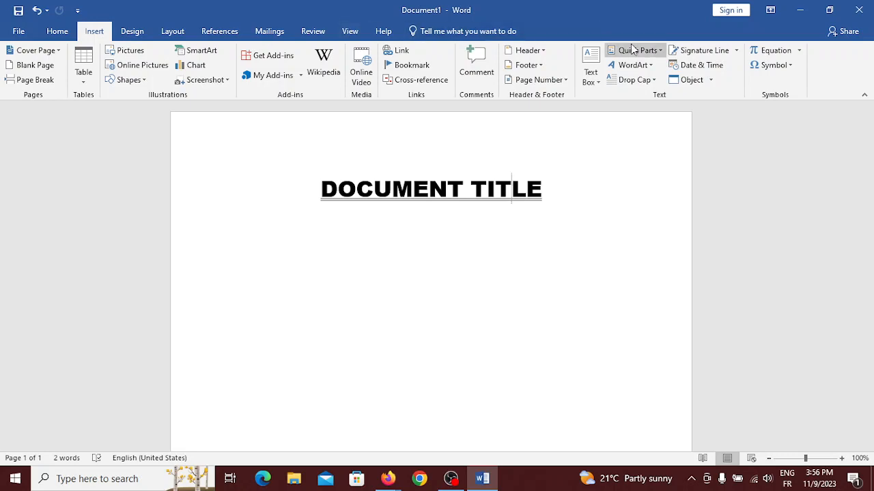
- Add a centred Plain Number 2 page number at the bottom of the page and close footer editing
left_click(557, 82)
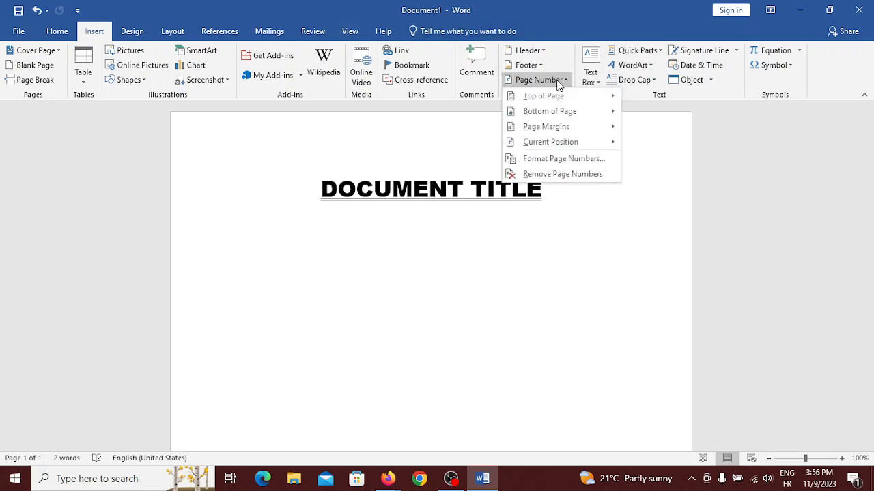
mouse_move(584, 96)
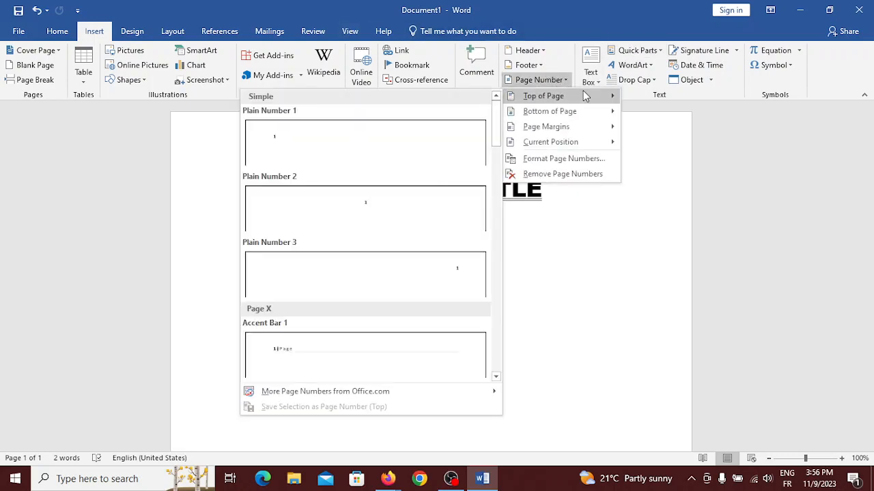
mouse_move(578, 112)
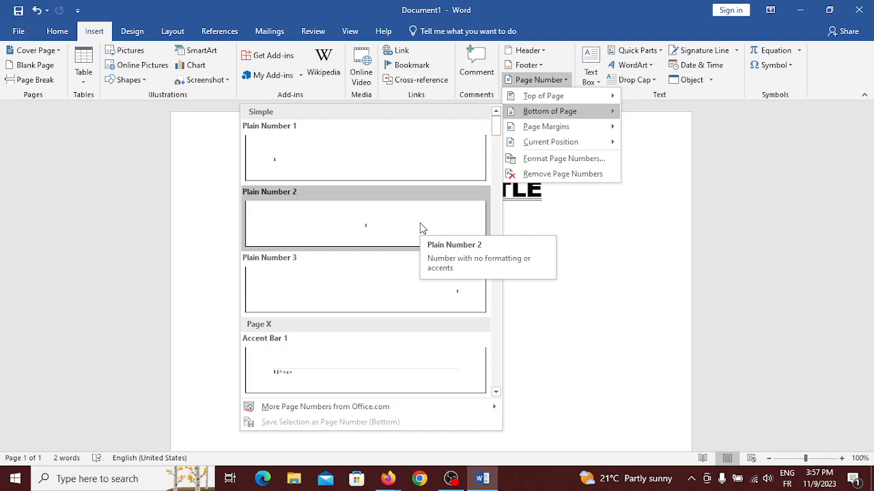
left_click(335, 227)
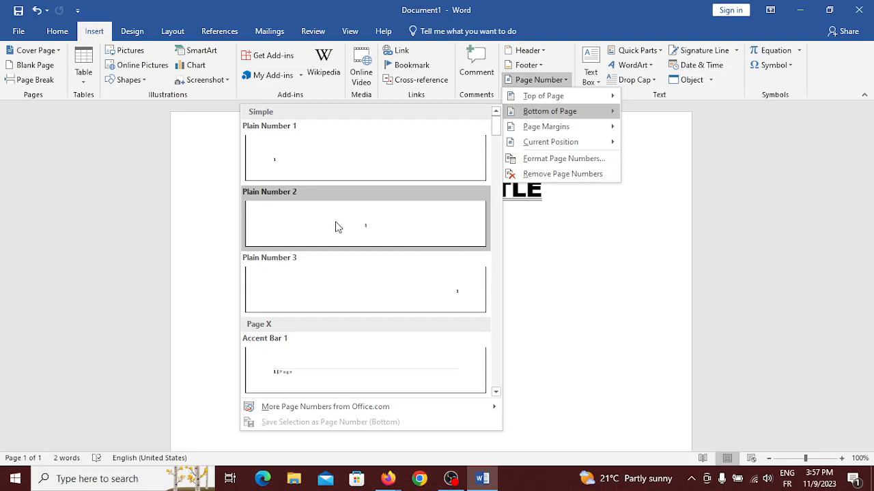
scroll(335, 227, "up", 4)
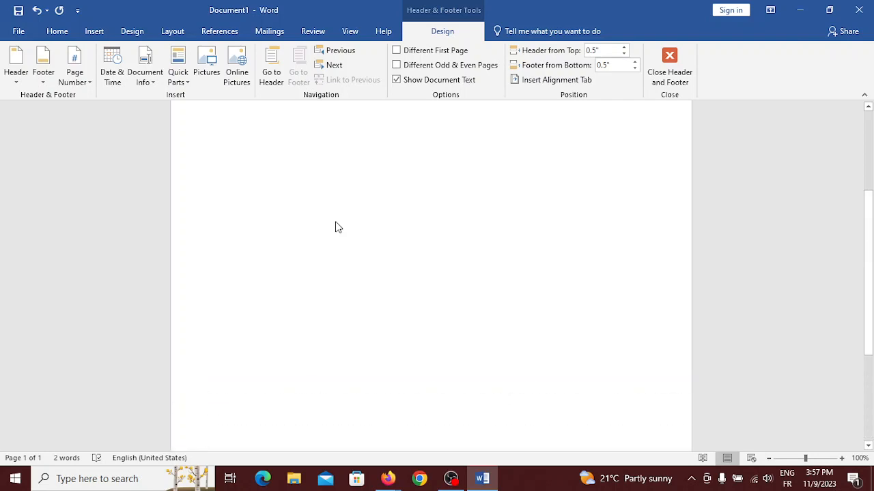
left_click(670, 65)
scroll(426, 267, "down", 5)
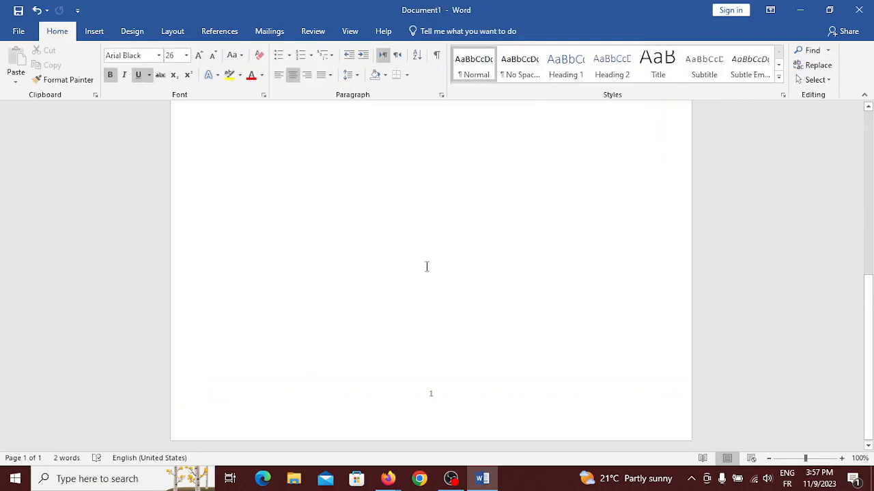
scroll(426, 267, "up", 5)
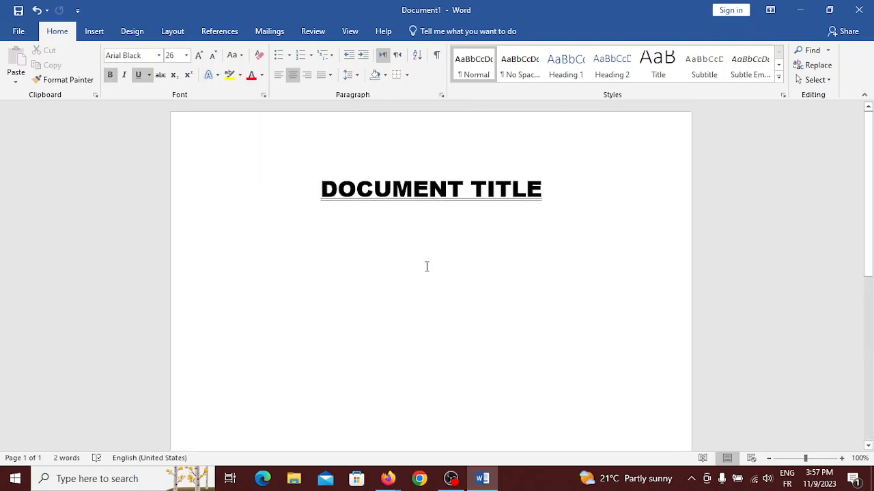
- Insert a page break at the cursor within the document title, check the pages, and undo the break
left_click(95, 32)
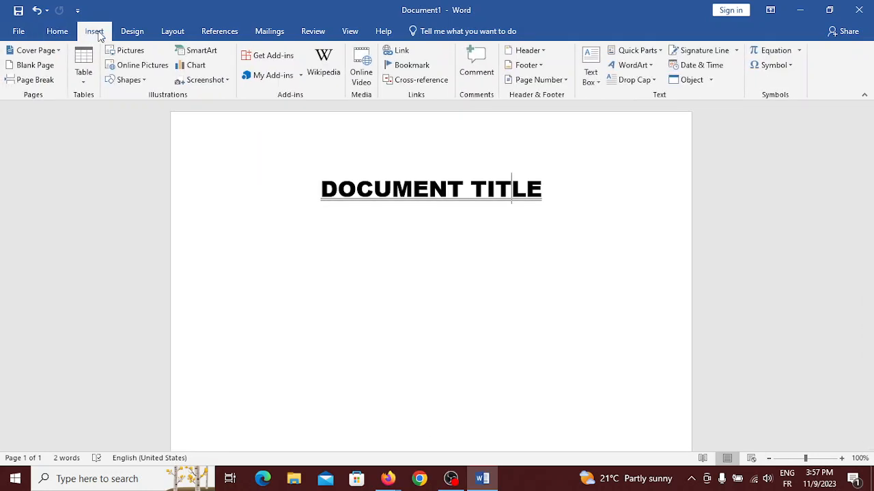
left_click(38, 82)
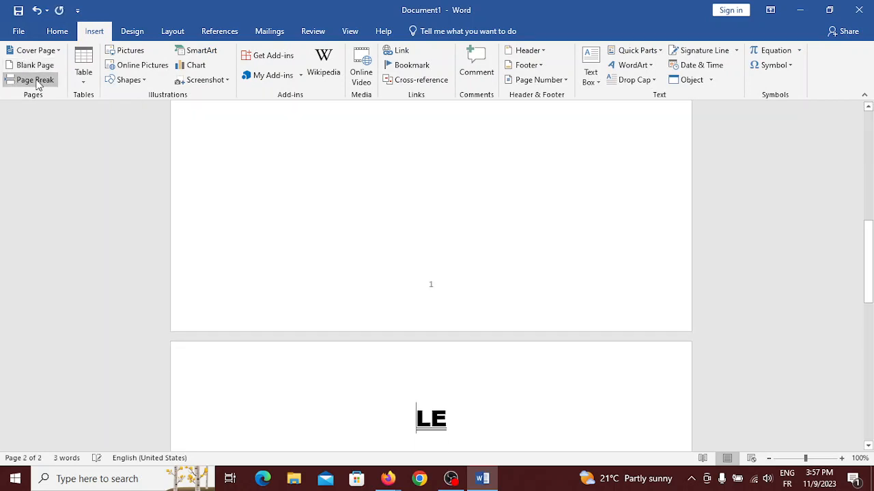
scroll(454, 325, "down", 3)
scroll(453, 325, "up", 4)
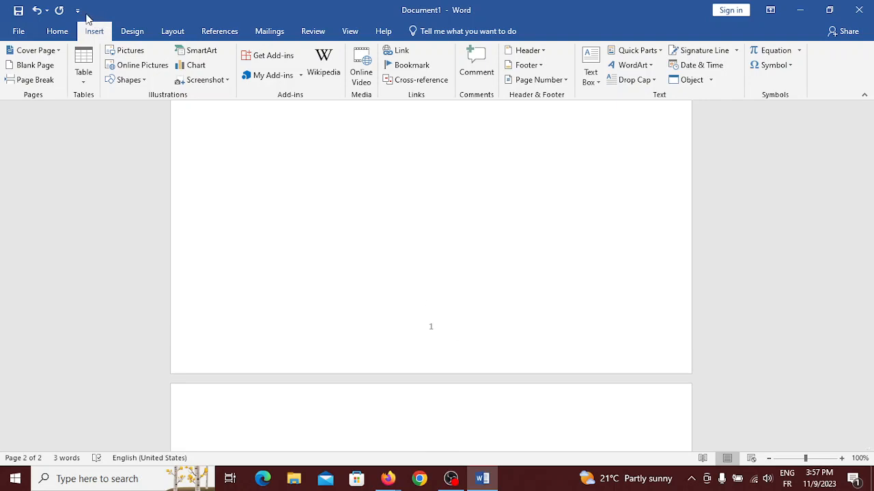
left_click(36, 10)
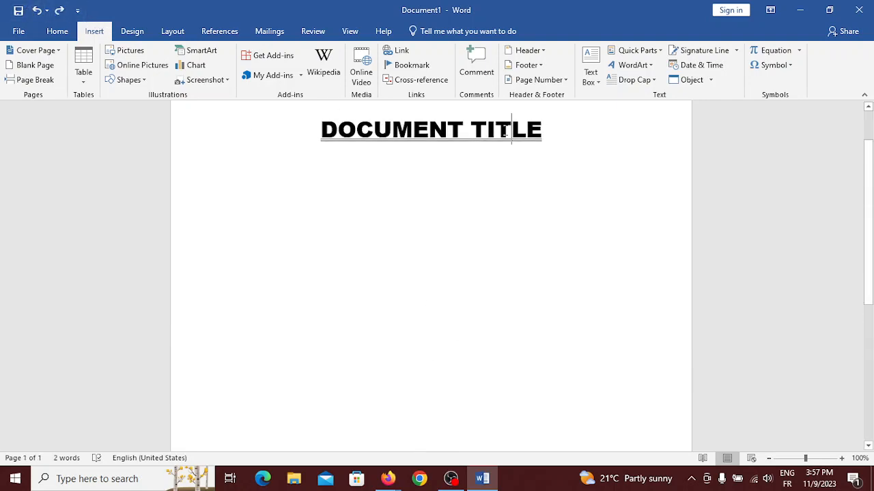
- Add a blank line below the document title, insert a page break there, and check the page numbers on both pages
left_click(592, 137)
key("Return")
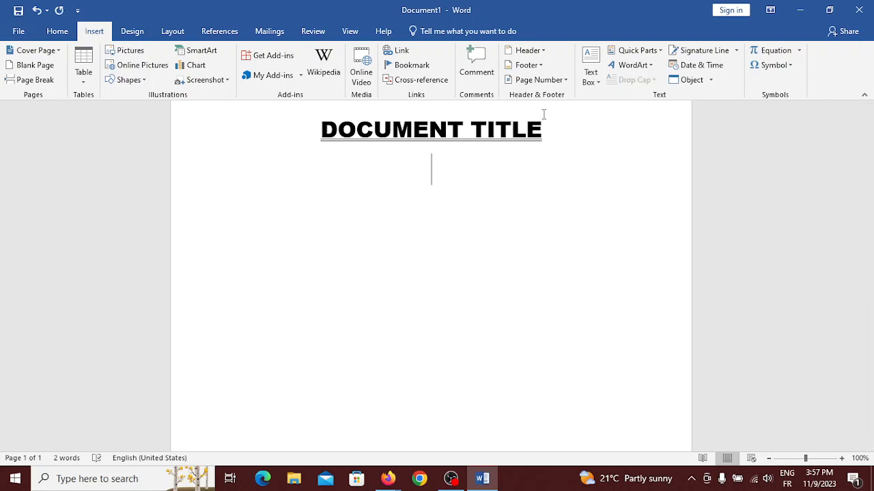
left_click(30, 80)
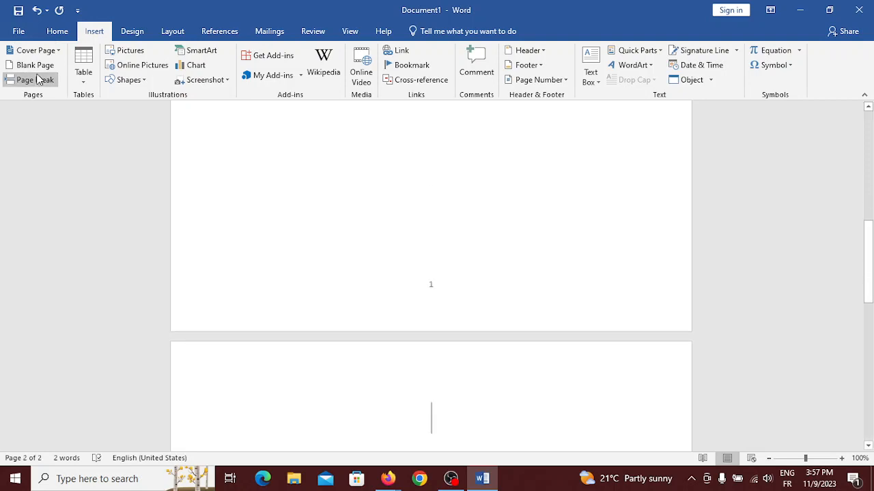
scroll(297, 328, "down", 10)
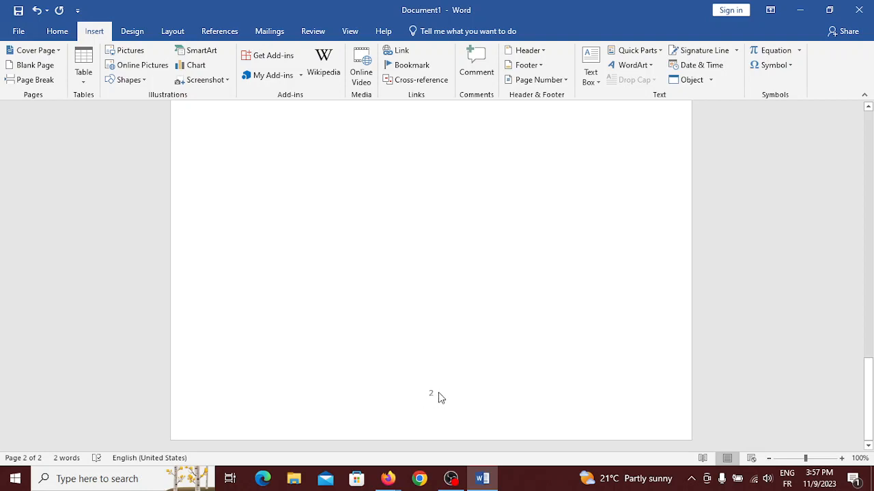
scroll(431, 261, "up", 10)
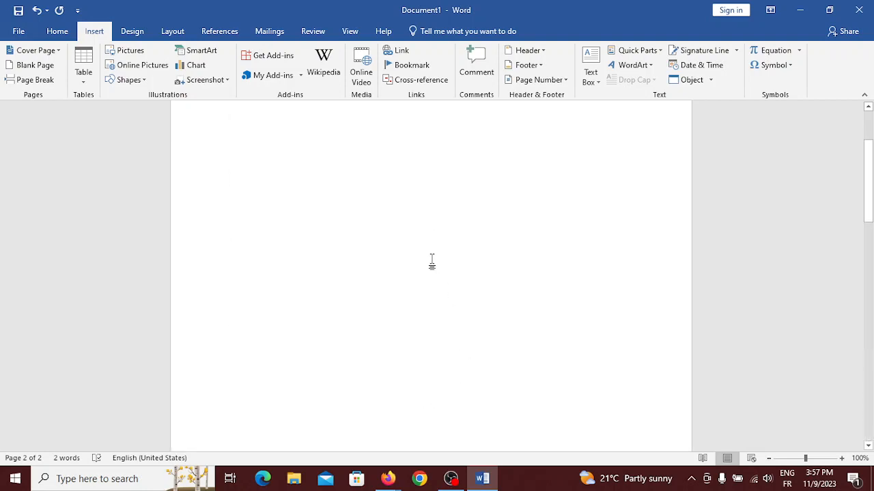
scroll(432, 261, "up", 5)
scroll(431, 262, "down", 5)
scroll(431, 262, "up", 8)
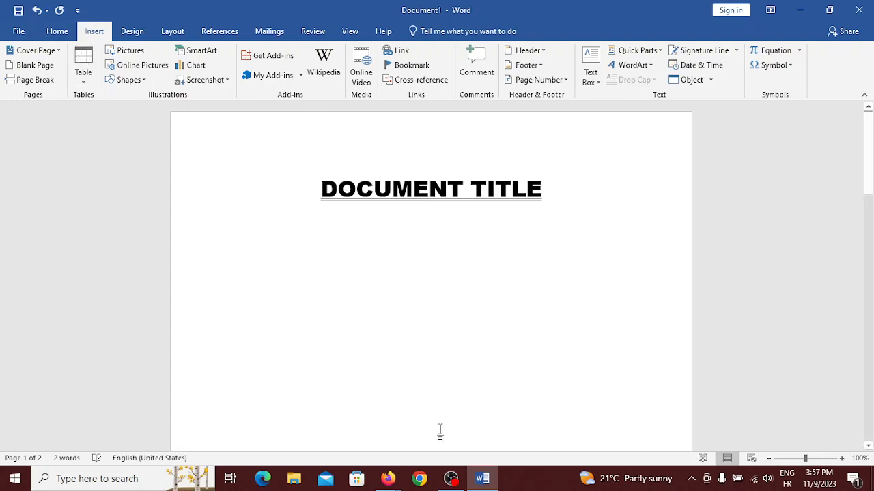
left_click(450, 478)
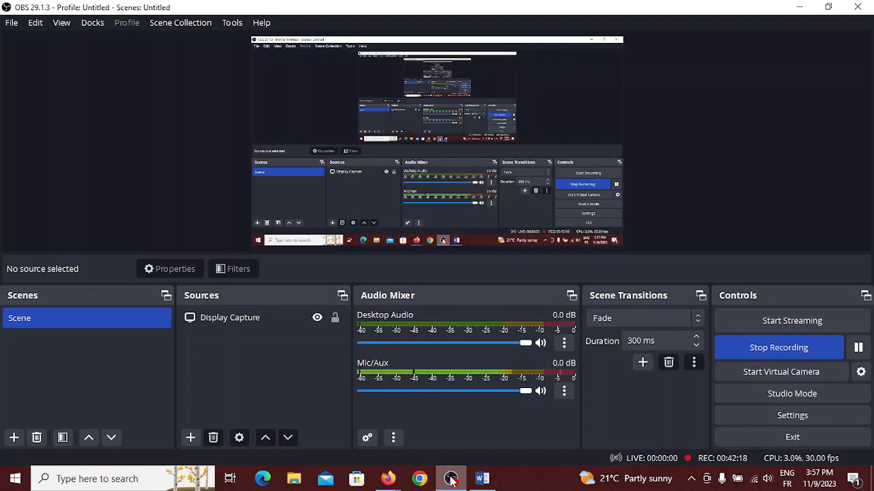